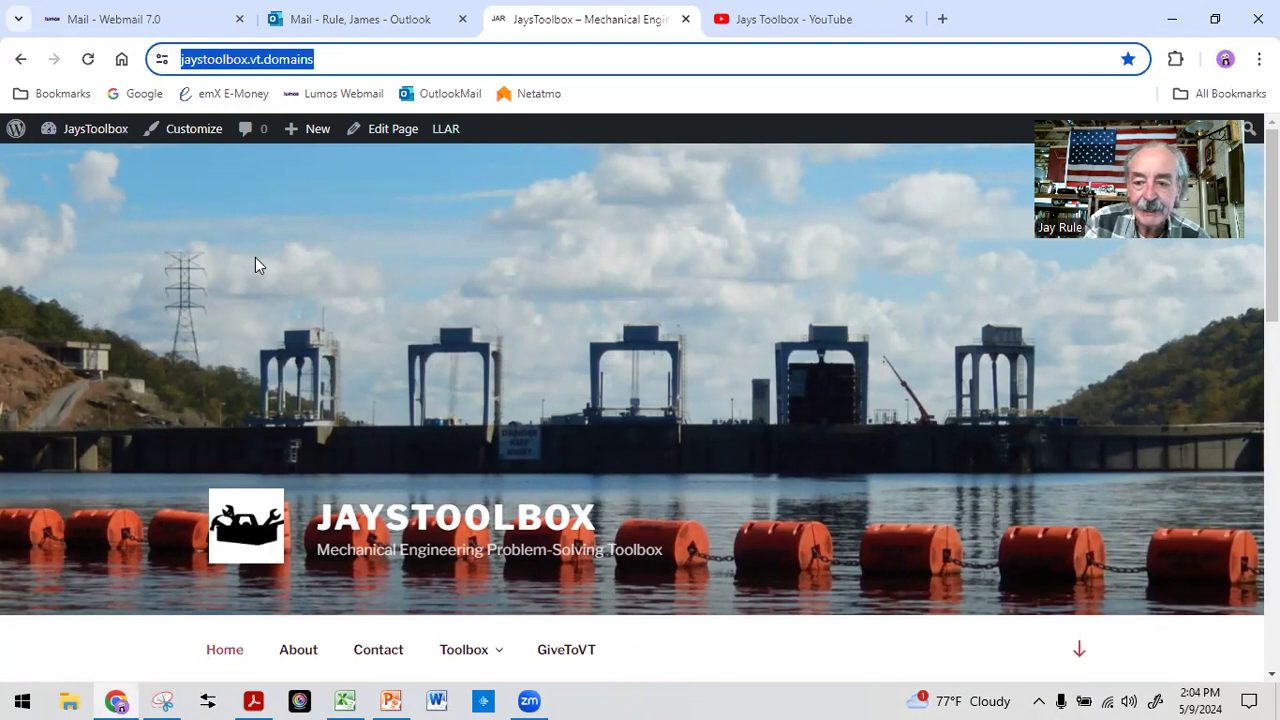
- Open the XLSmathAndGraphics page from the XLSdocs section of the JaysToolbox site's Toolbox and review its Excel downloads
click(313, 250)
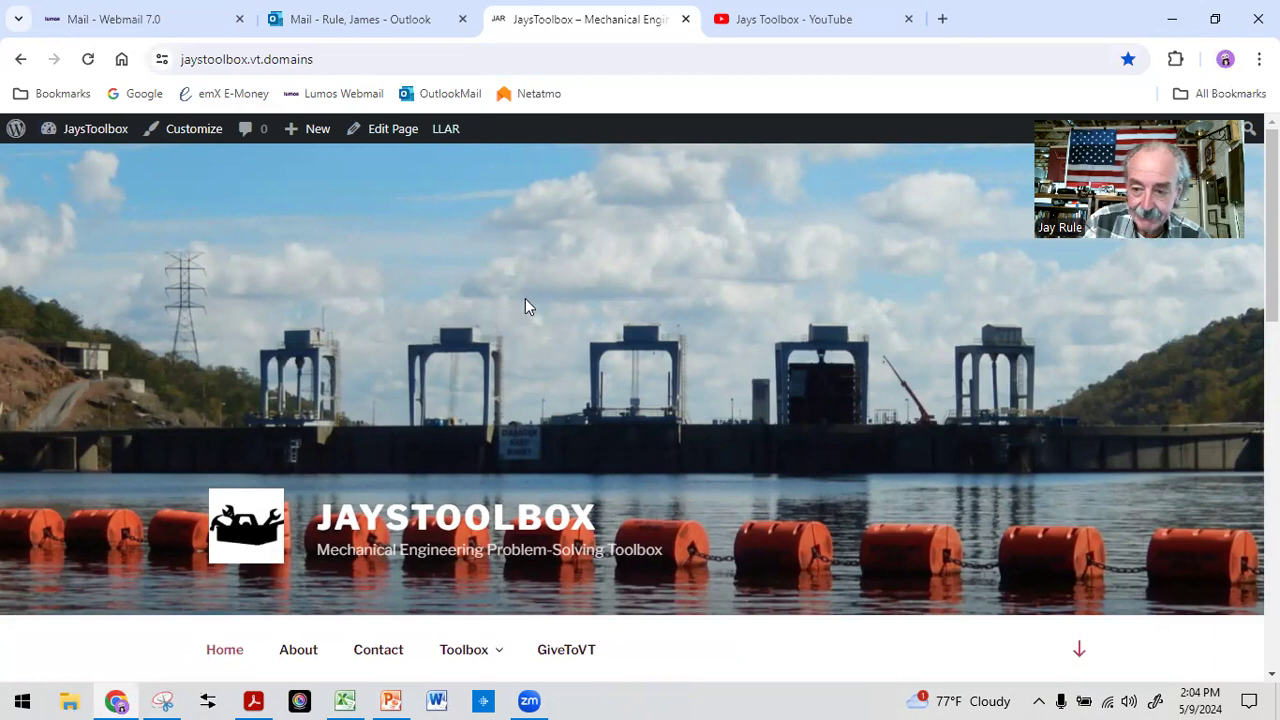
scroll(493, 288, down, 3)
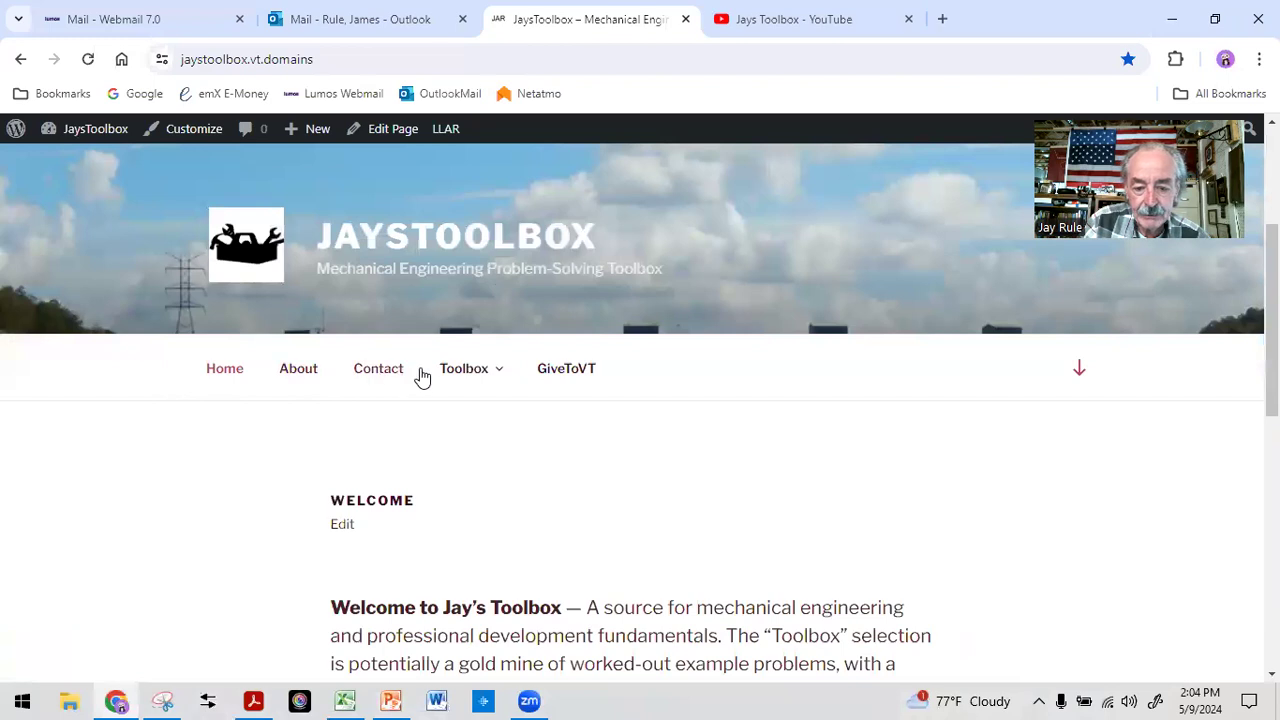
mouse_move(485, 370)
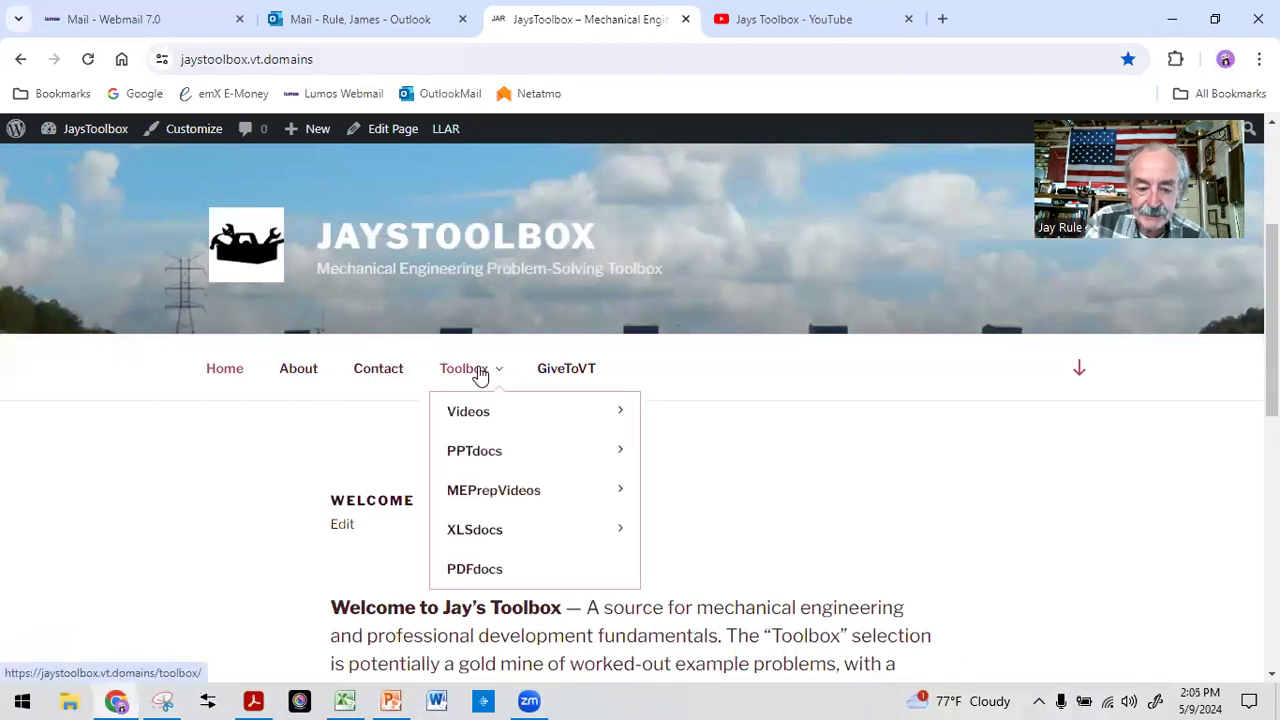
mouse_move(449, 537)
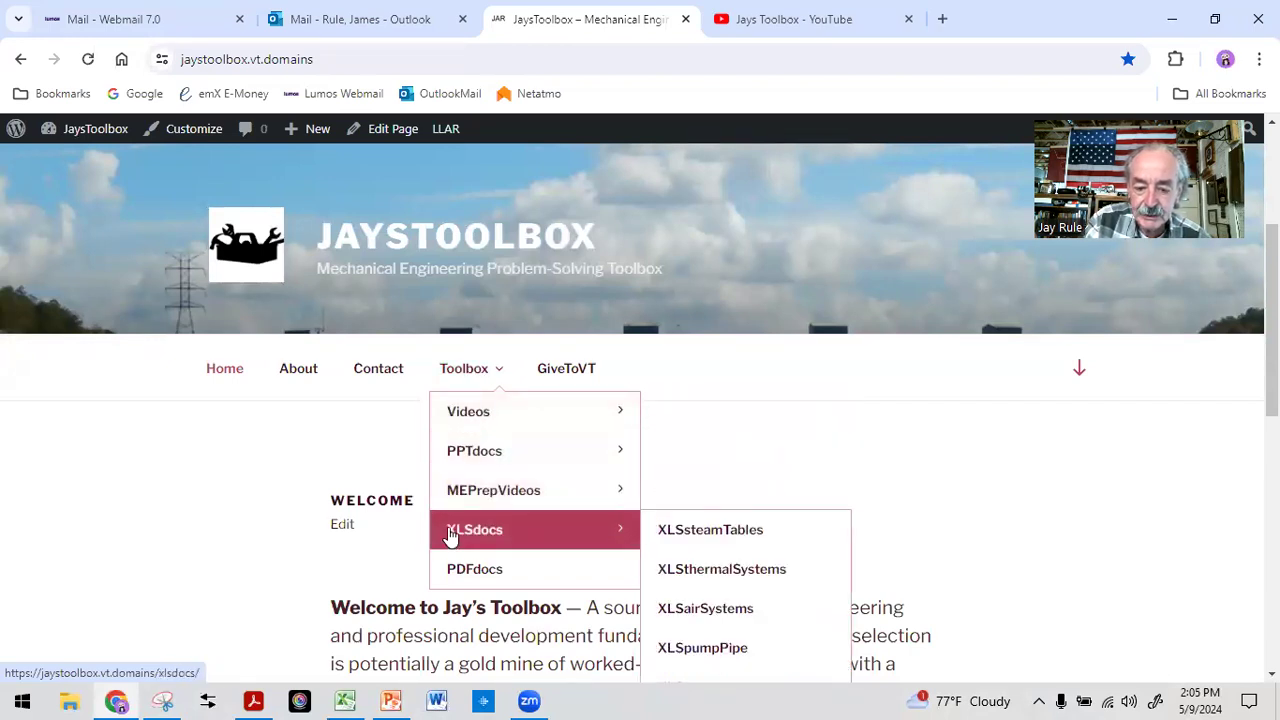
scroll(462, 540, down, 2)
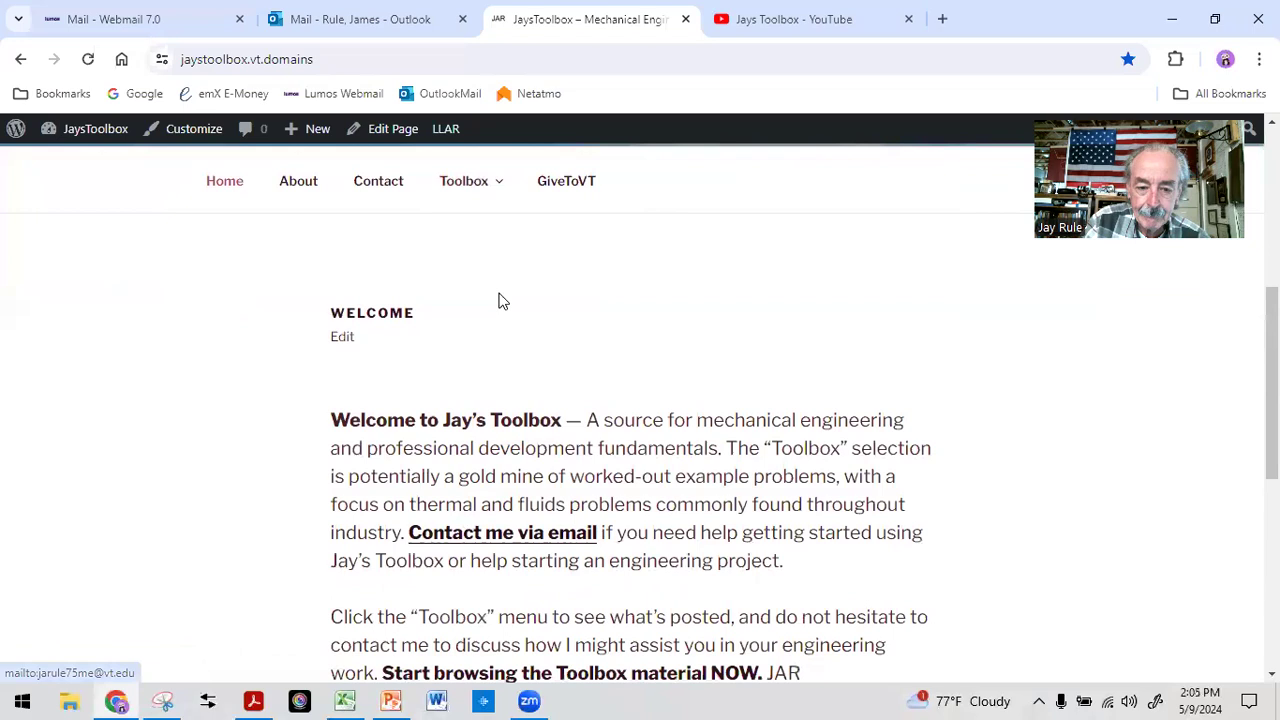
mouse_move(492, 184)
mouse_move(480, 345)
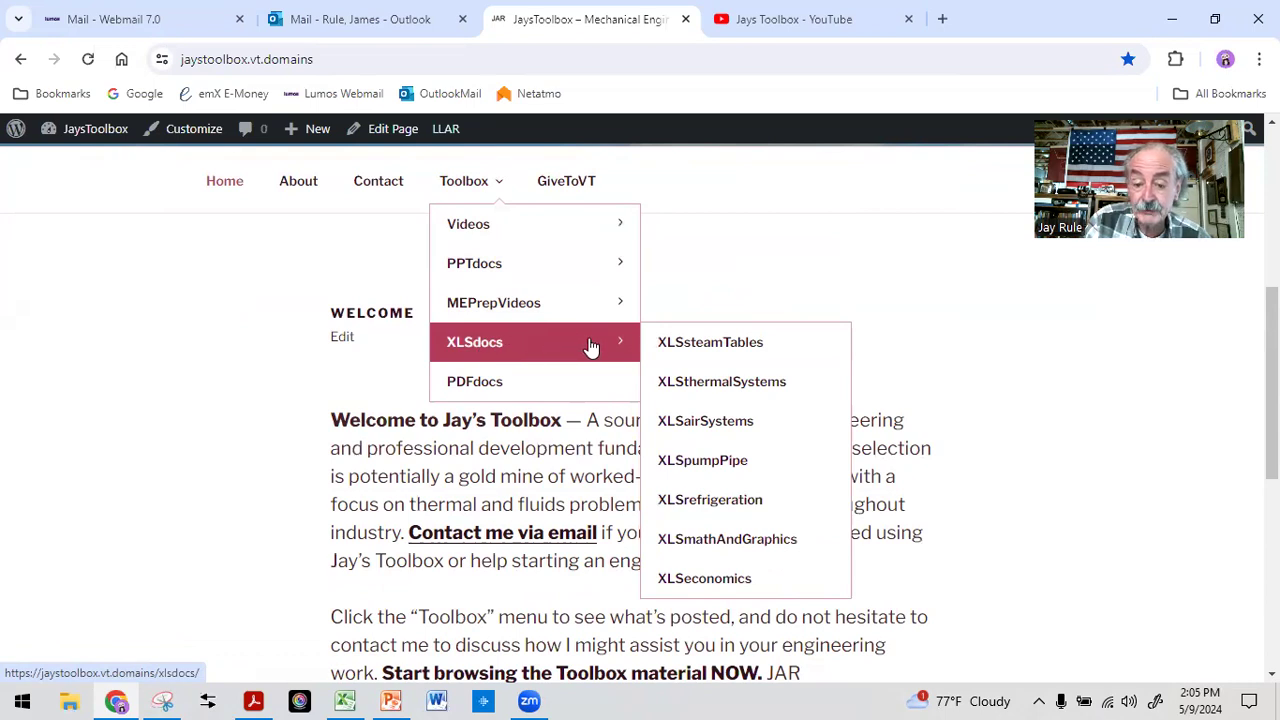
click(707, 546)
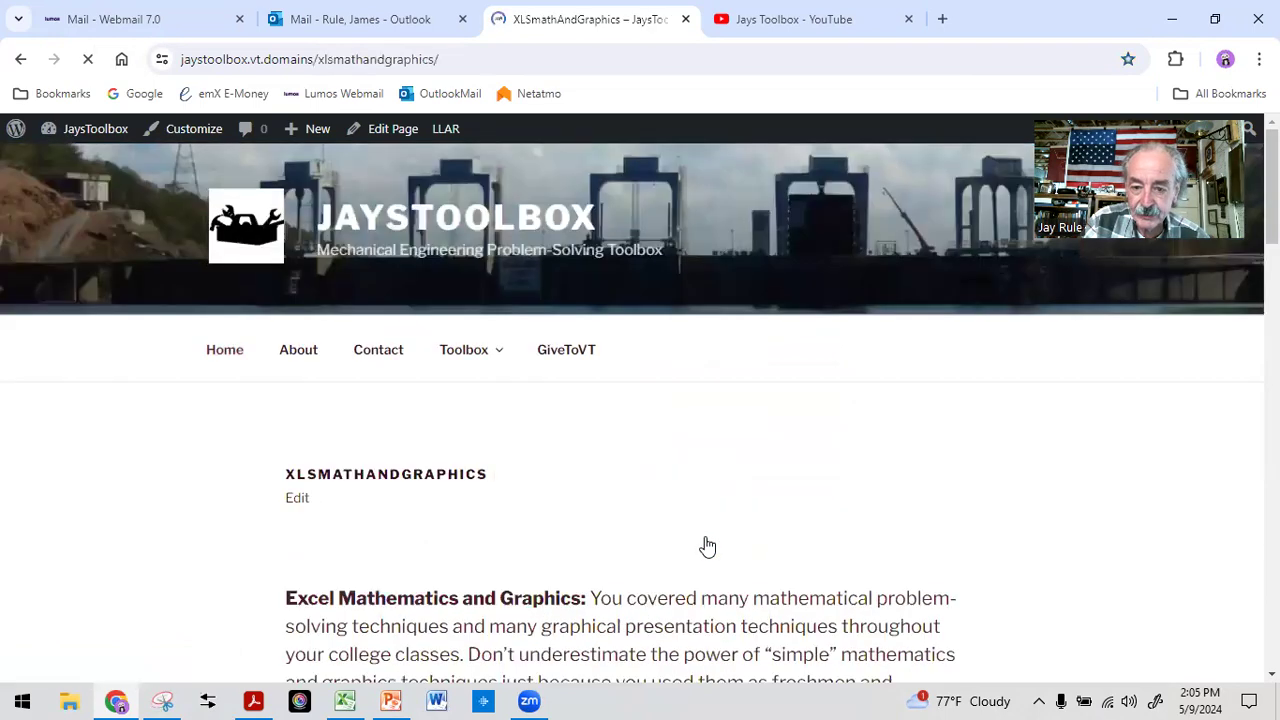
scroll(646, 530, down, 7)
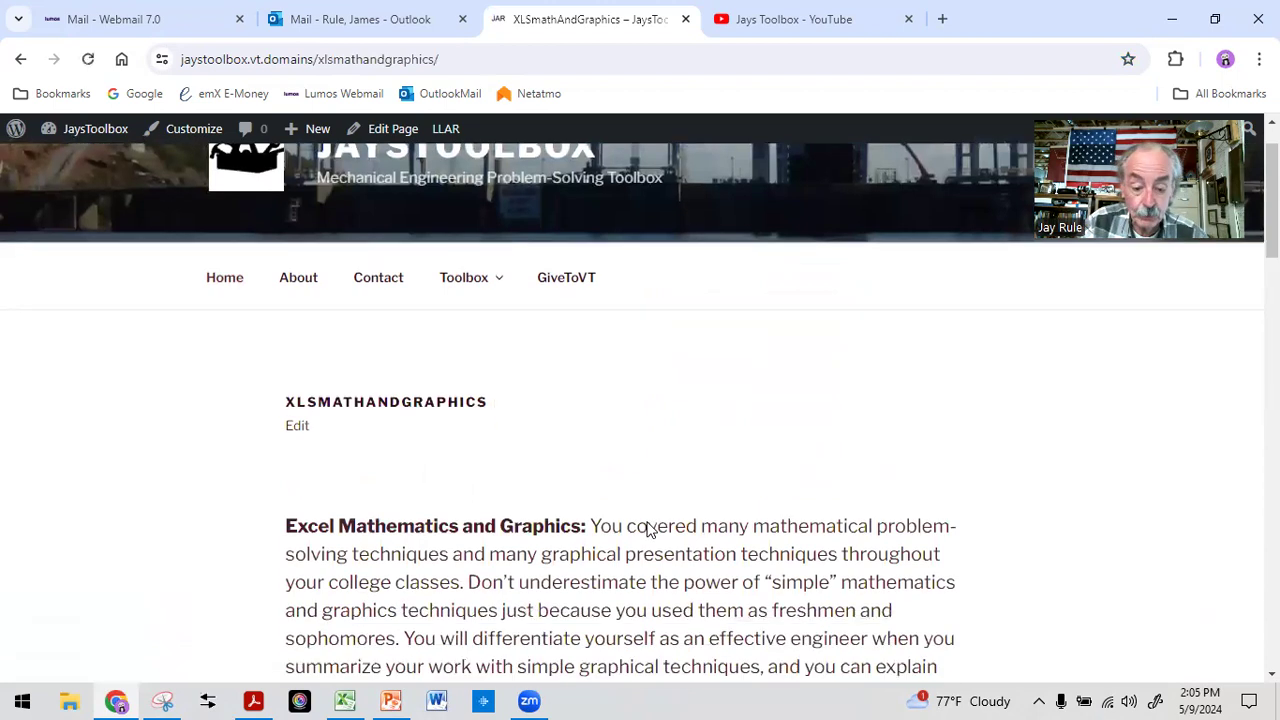
scroll(648, 521, down, 3)
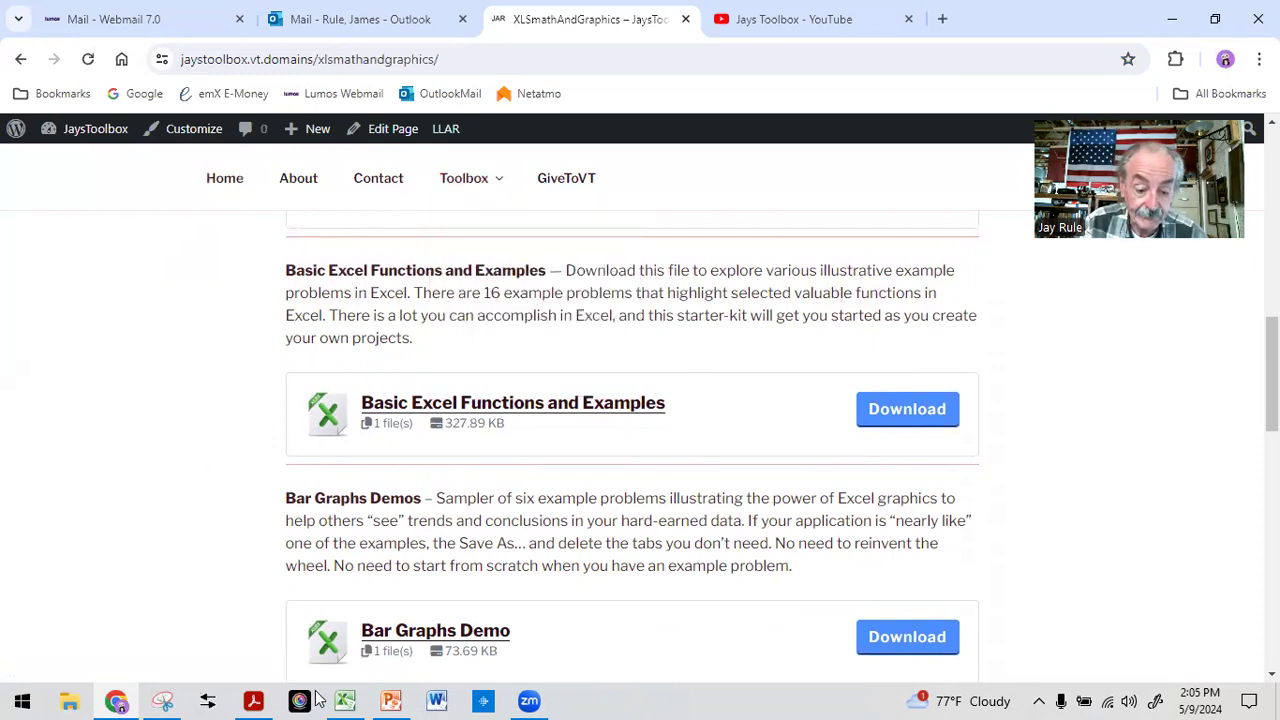
- Switch to the Example0.xlsx workbook in Excel and select cell K1 on the Example0 sheet
click(345, 698)
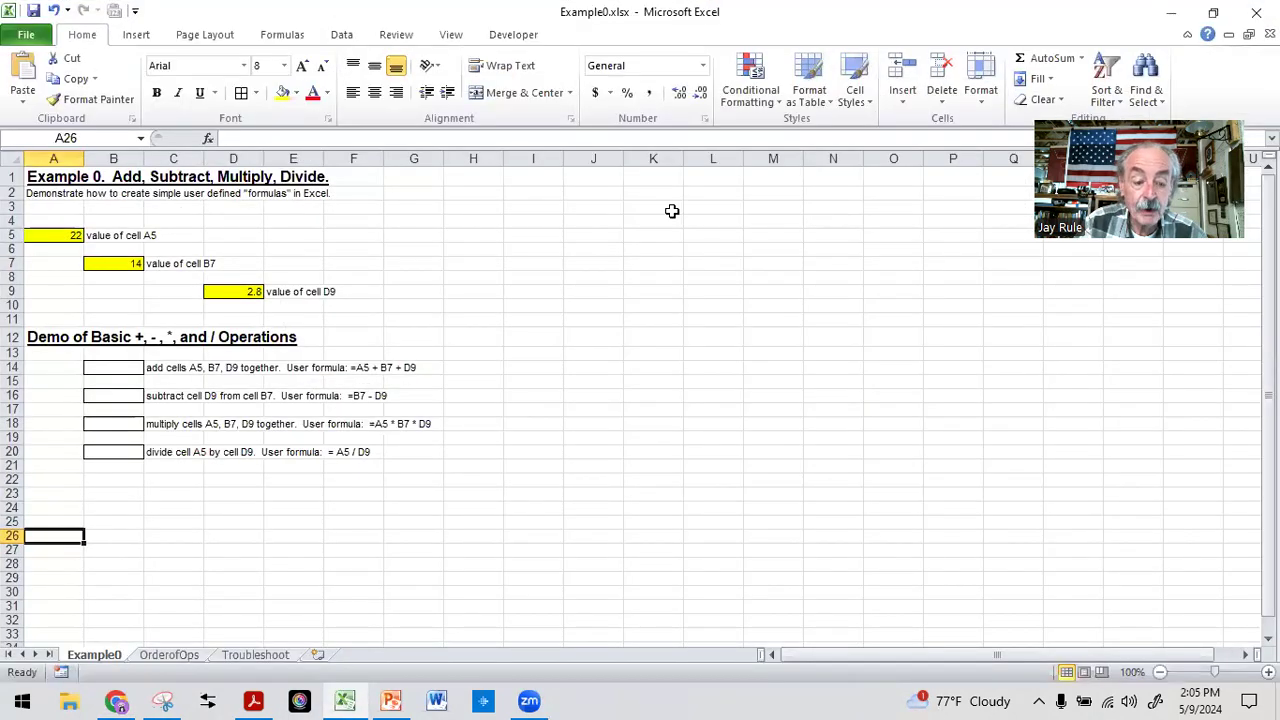
click(673, 209)
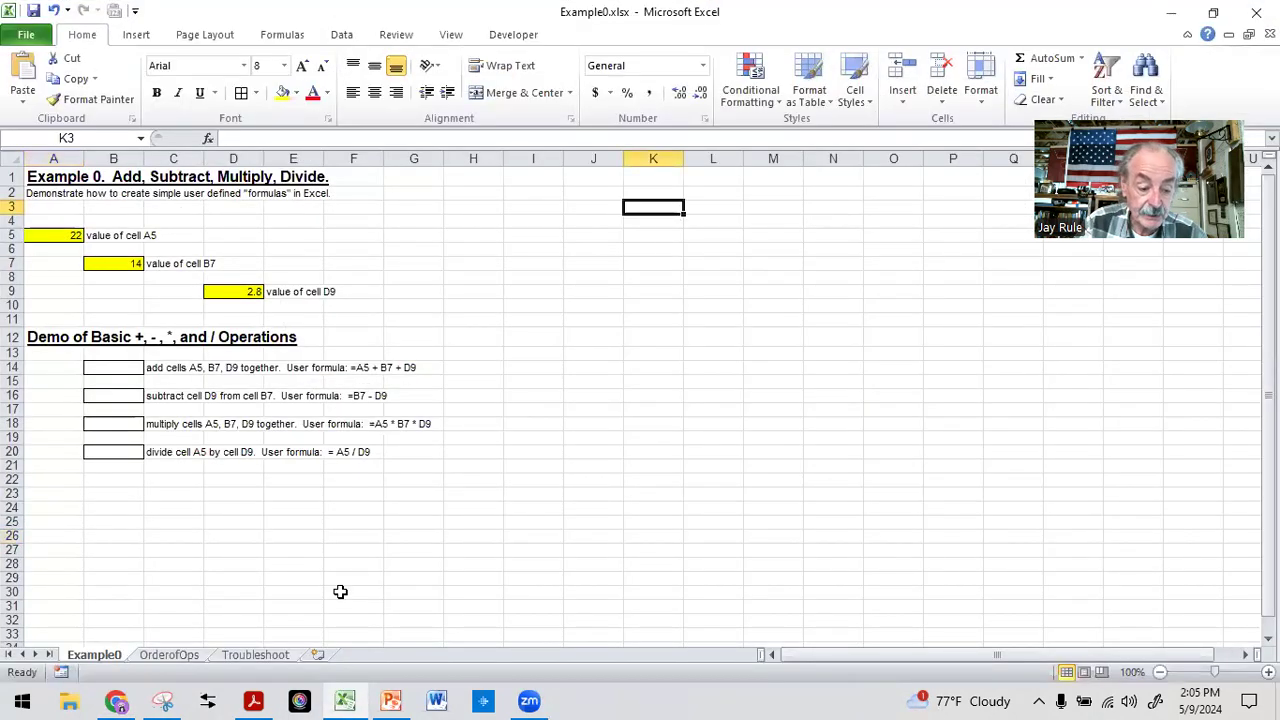
click(664, 175)
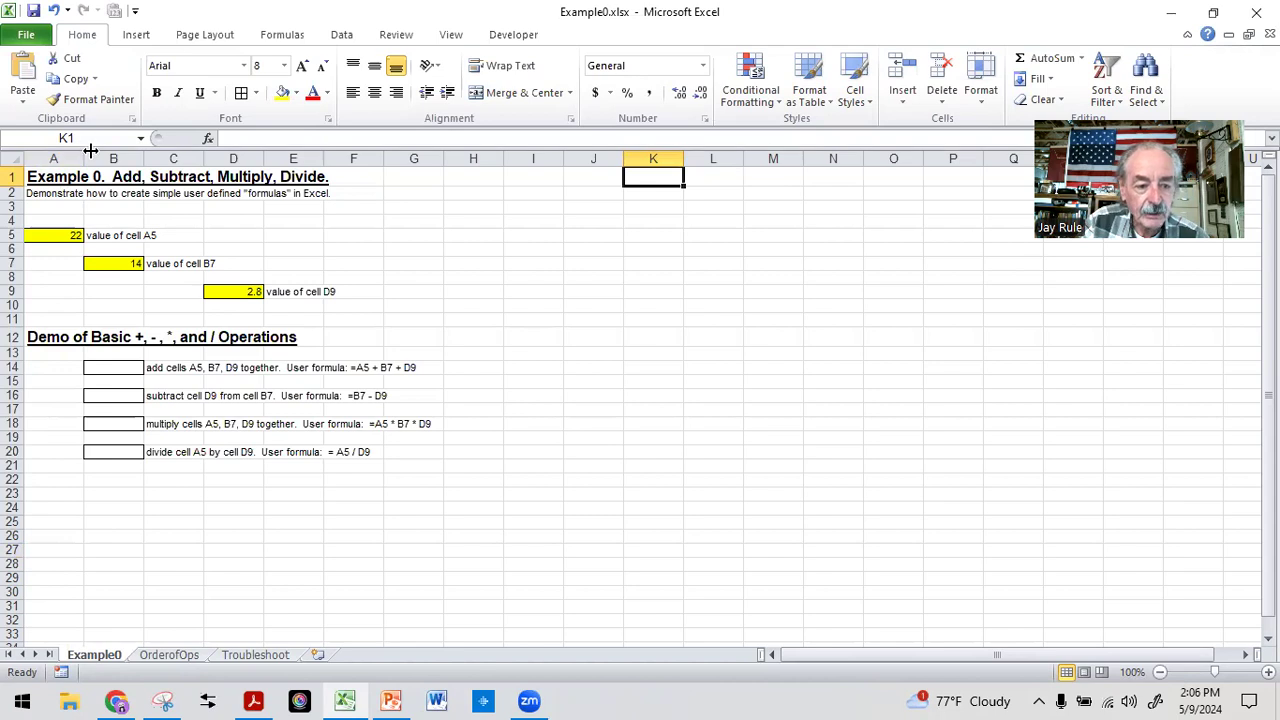
- Examine how cell references relate to columns and rows by selecting various blank cells, cell B7 and its label in C7
click(643, 249)
click(489, 237)
click(397, 223)
click(400, 258)
click(462, 250)
click(517, 263)
click(479, 288)
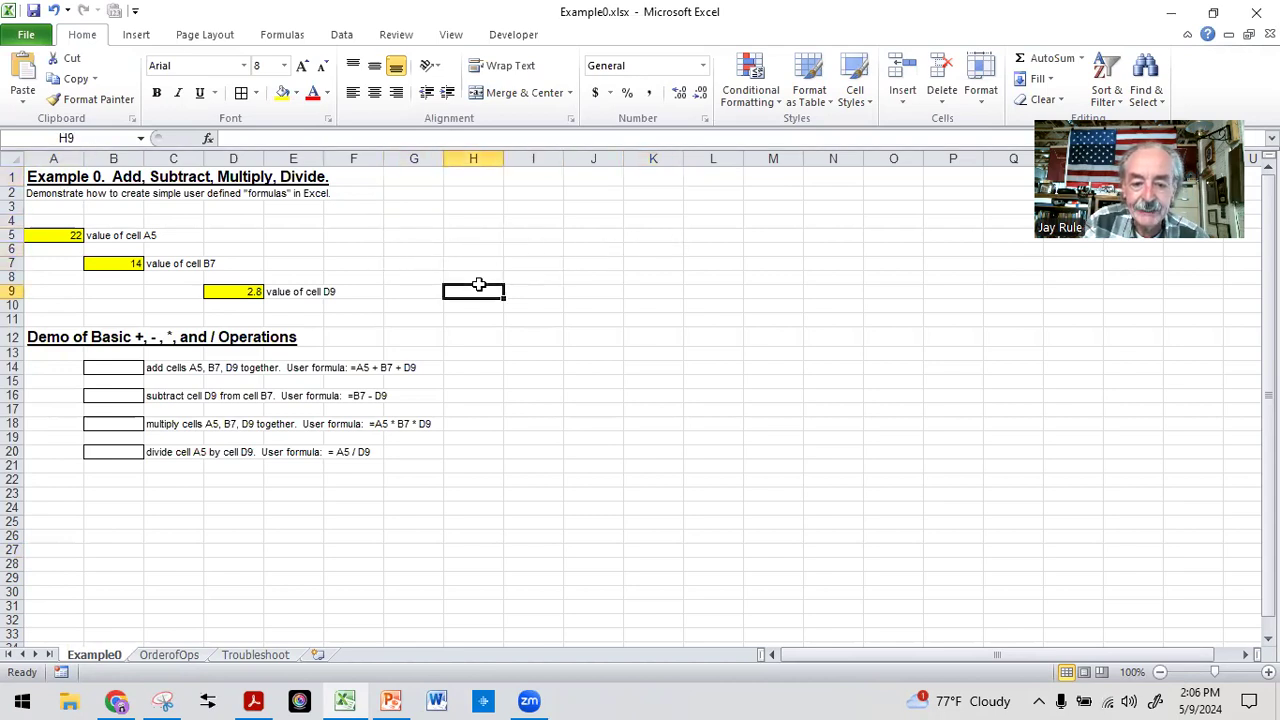
click(506, 336)
click(438, 252)
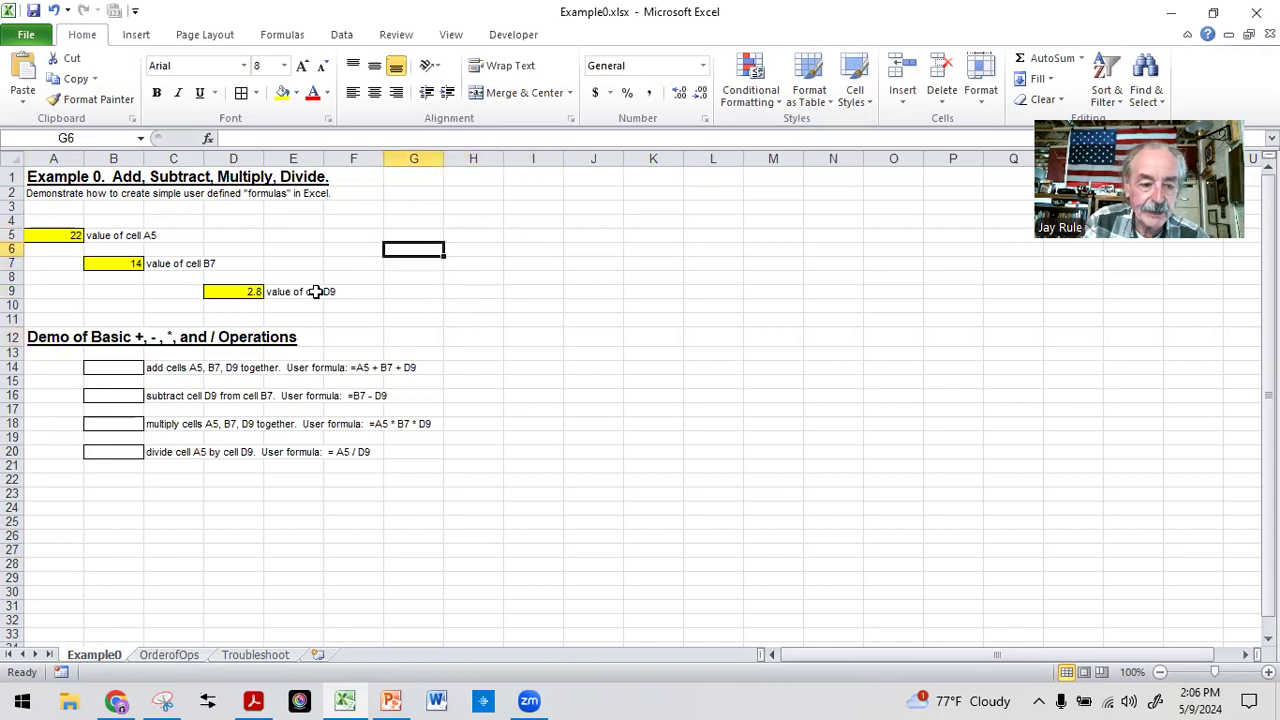
click(108, 264)
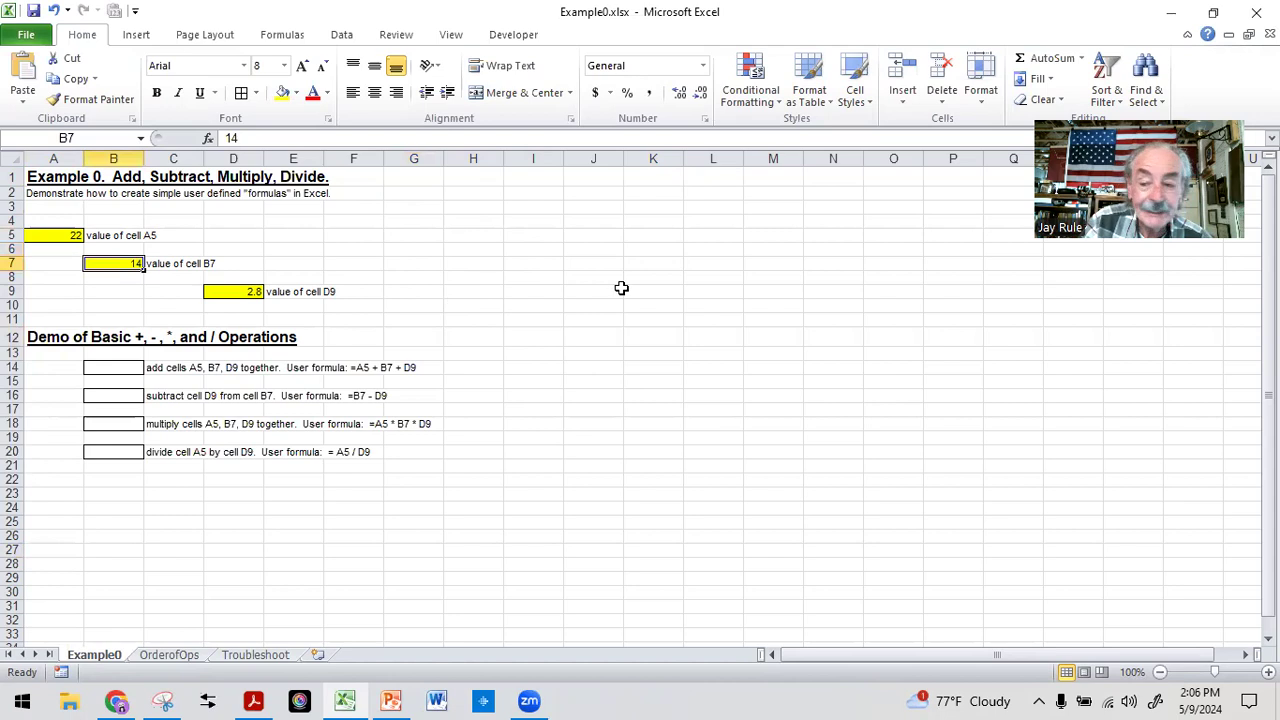
click(157, 263)
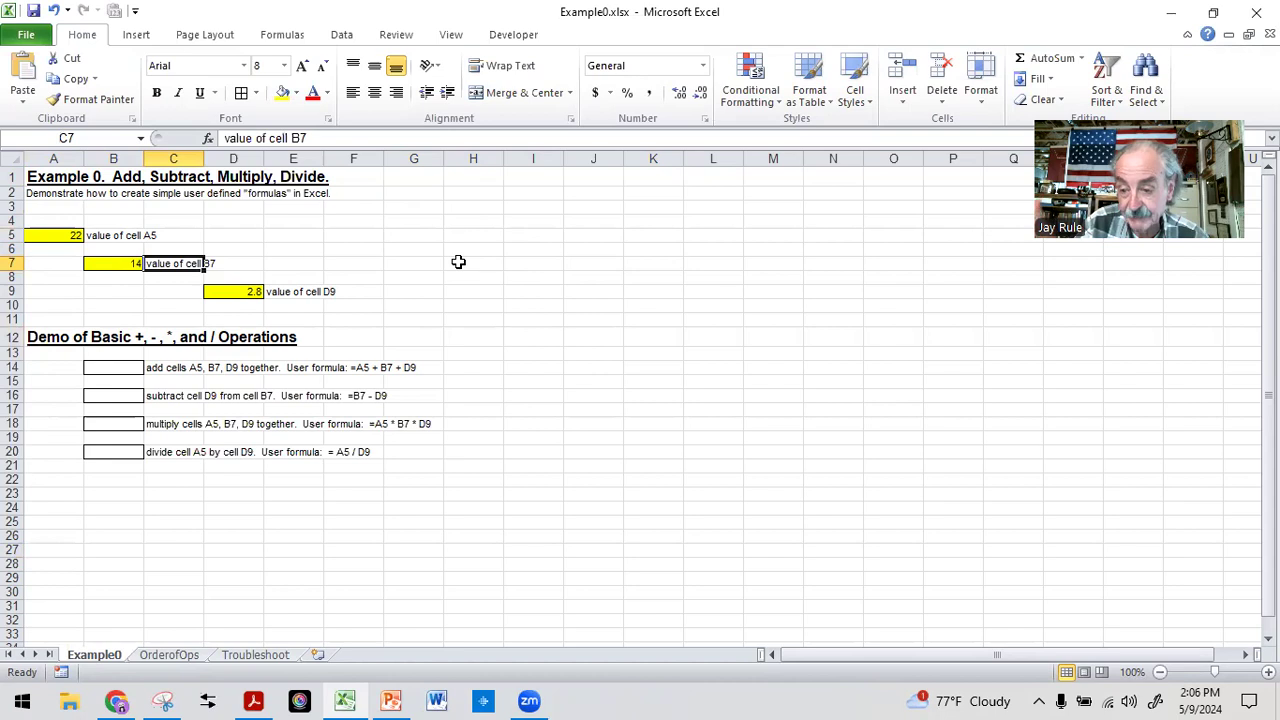
click(451, 209)
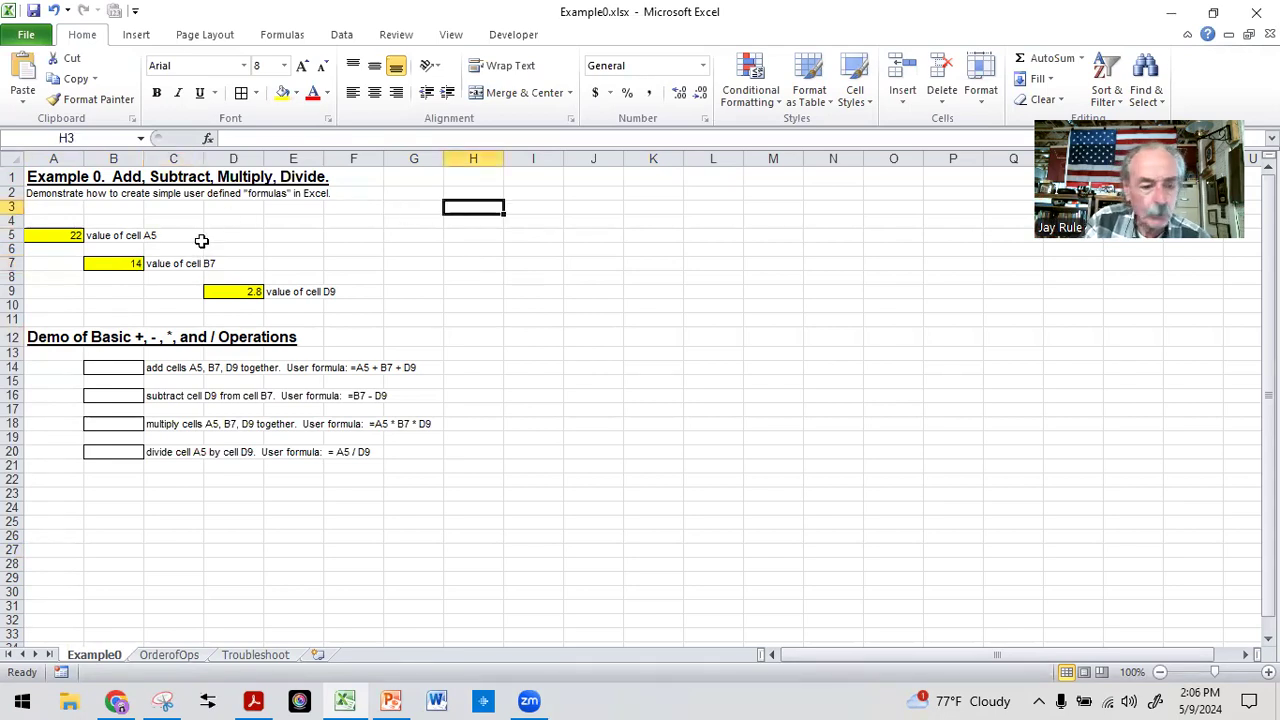
click(595, 265)
click(527, 208)
click(528, 176)
click(529, 212)
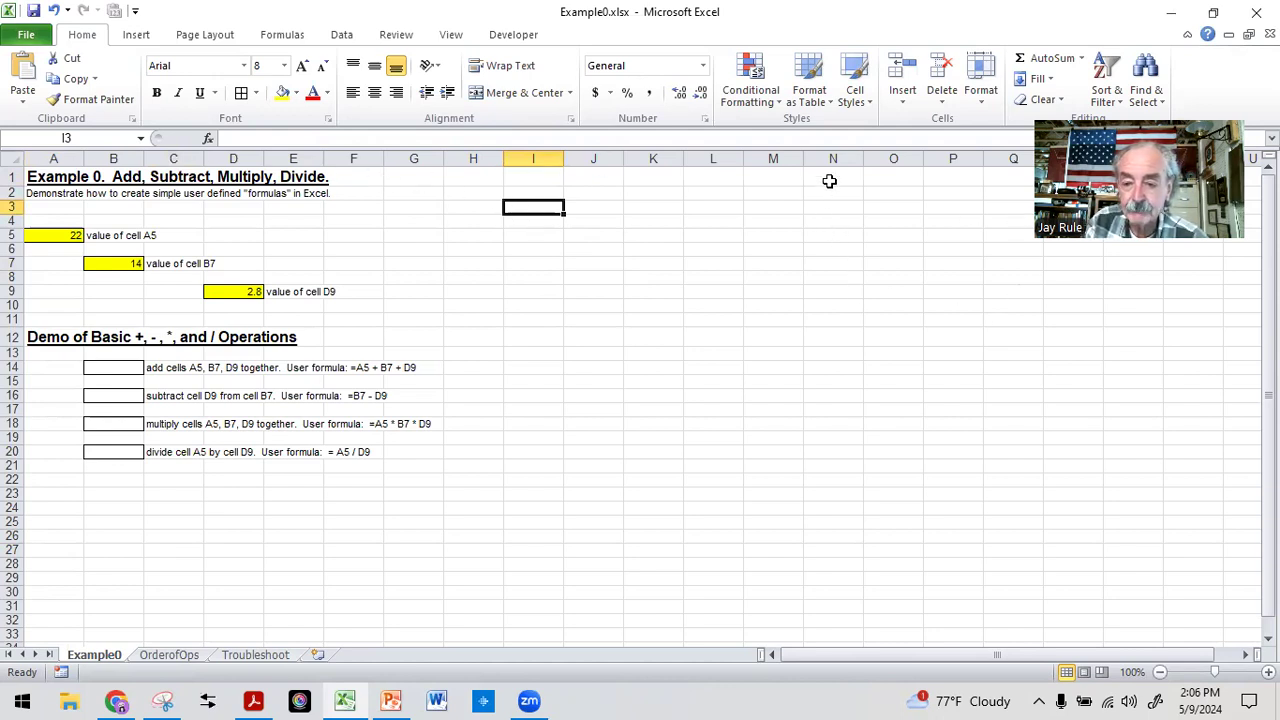
- Starting from cell M1, move the selection along row 1 past column Z to examine how columns are lettered
click(788, 178)
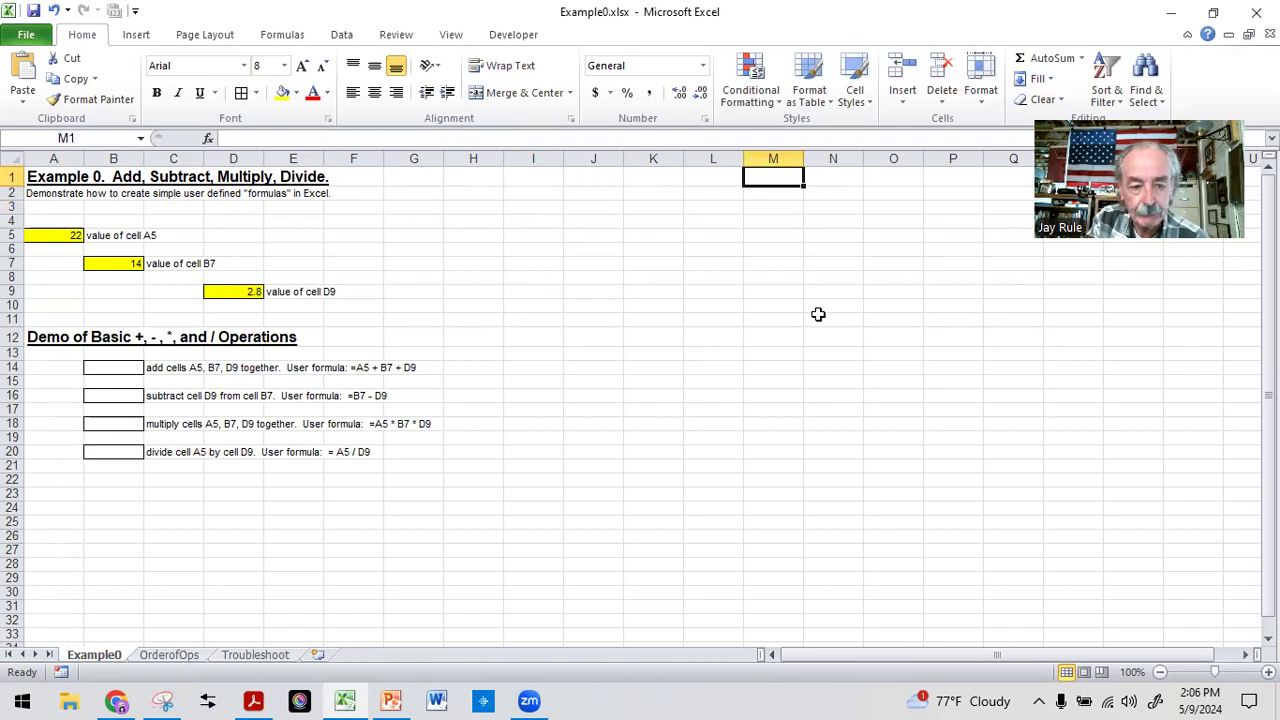
key(Right)
key(Right)
key(Right)
key(Right)
key(Right)
key(Right)
key(Right)
key(Right)
key(Right)
key(Right)
key(Right)
key(Right)
key(Right)
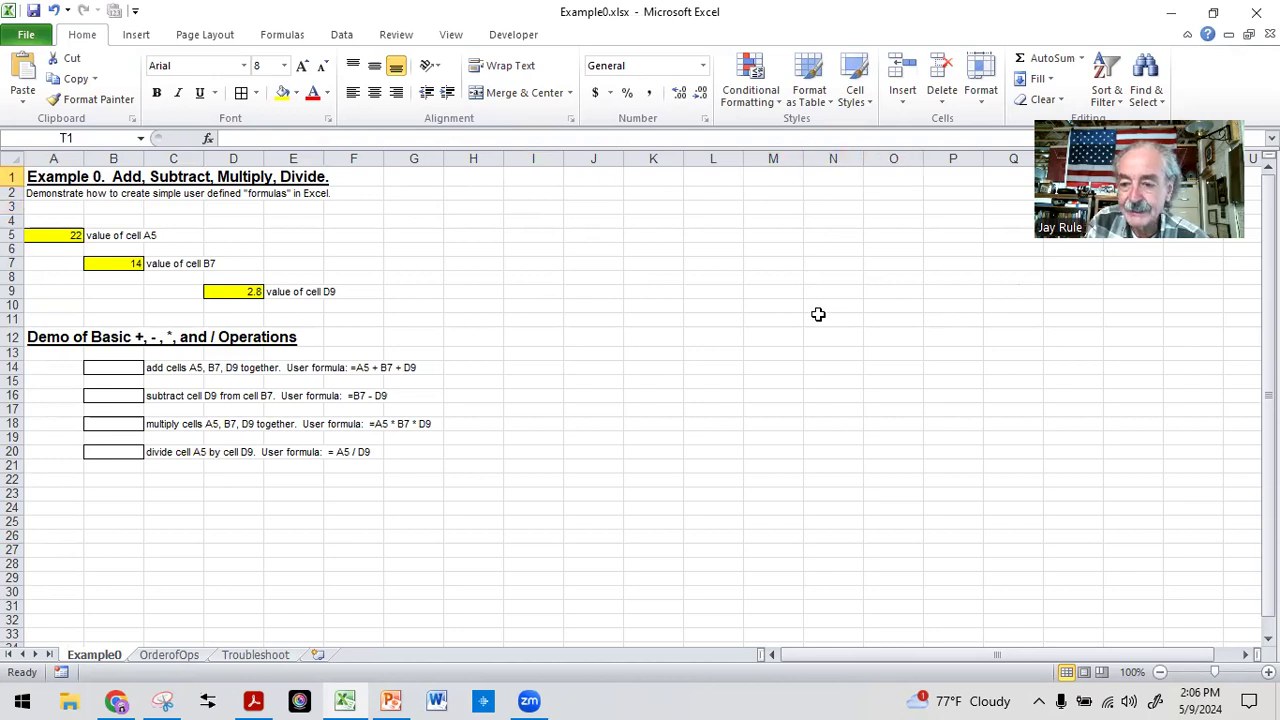
key(Right)
key(Right)
key(Right)
key(Right)
key(Right)
key(Right)
key(Right)
key(Right)
key(Right)
key(Right)
key(Right)
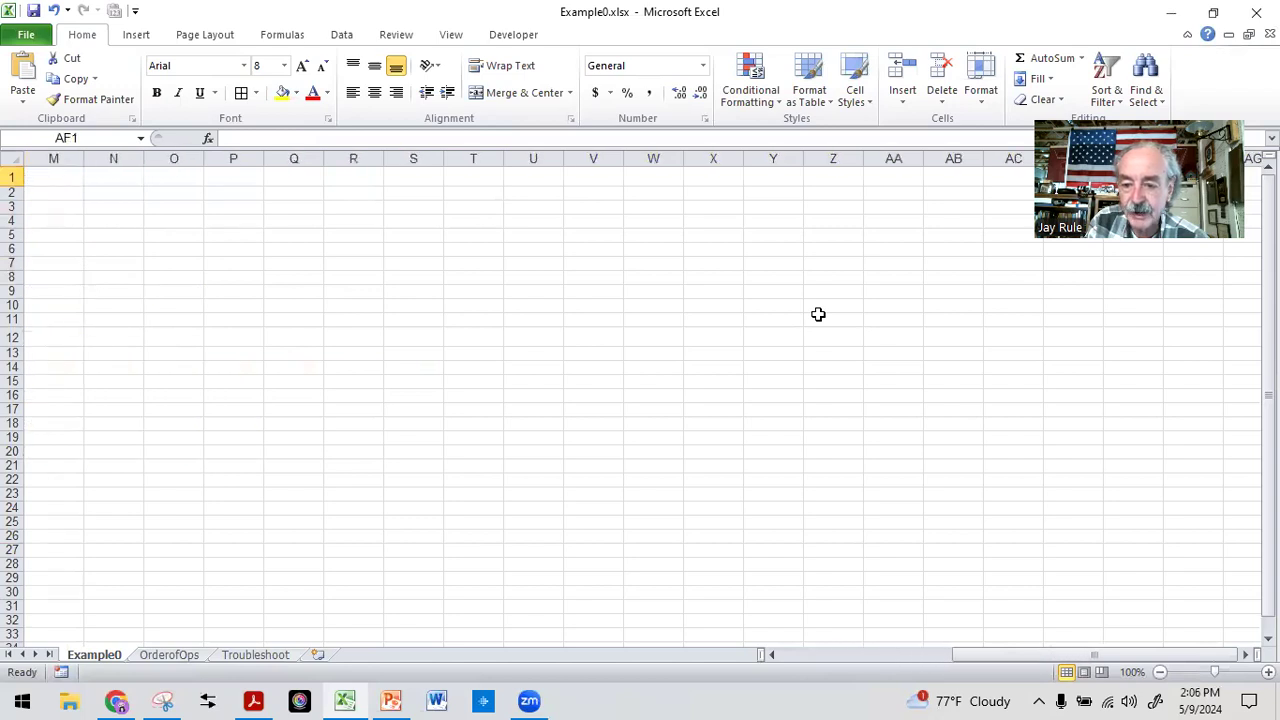
- Go back to cell Z1 and step through AA1 to AC1 to examine the double-letter column names
key(Left)
key(Left)
key(Left)
key(Left)
key(Left)
key(Left)
key(Left)
key(Left)
key(Left)
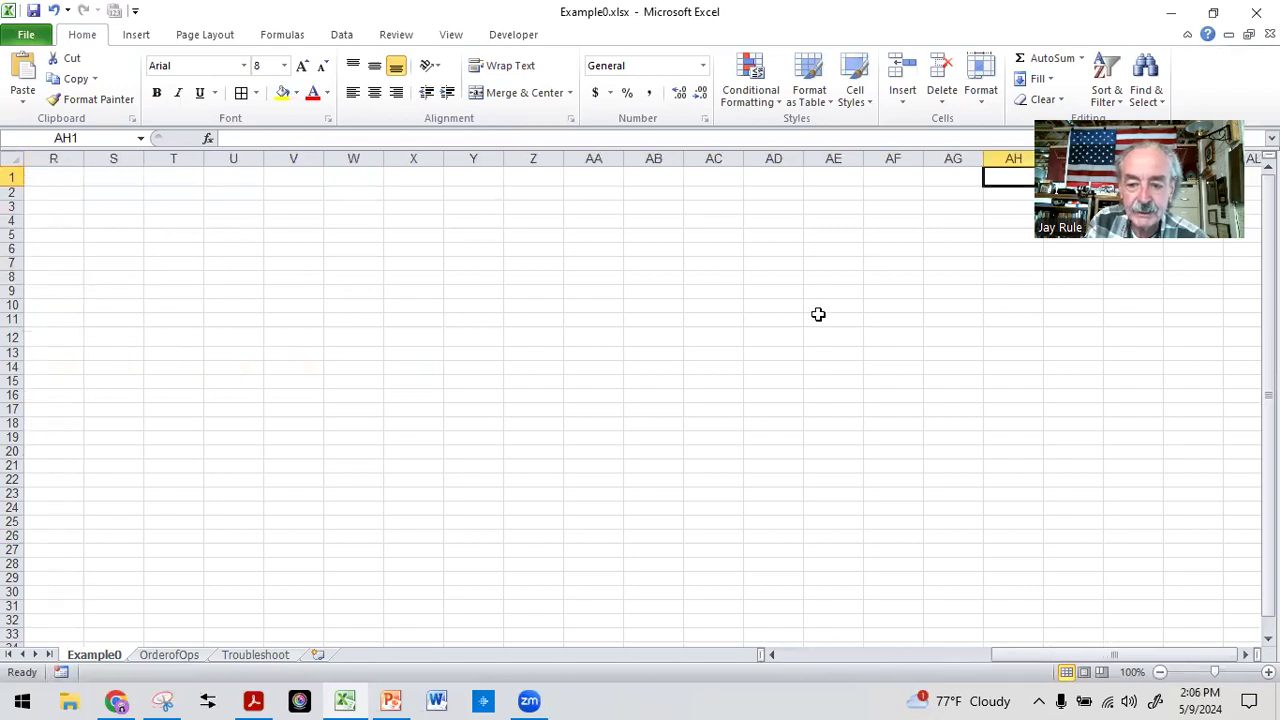
key(Left)
key(Left)
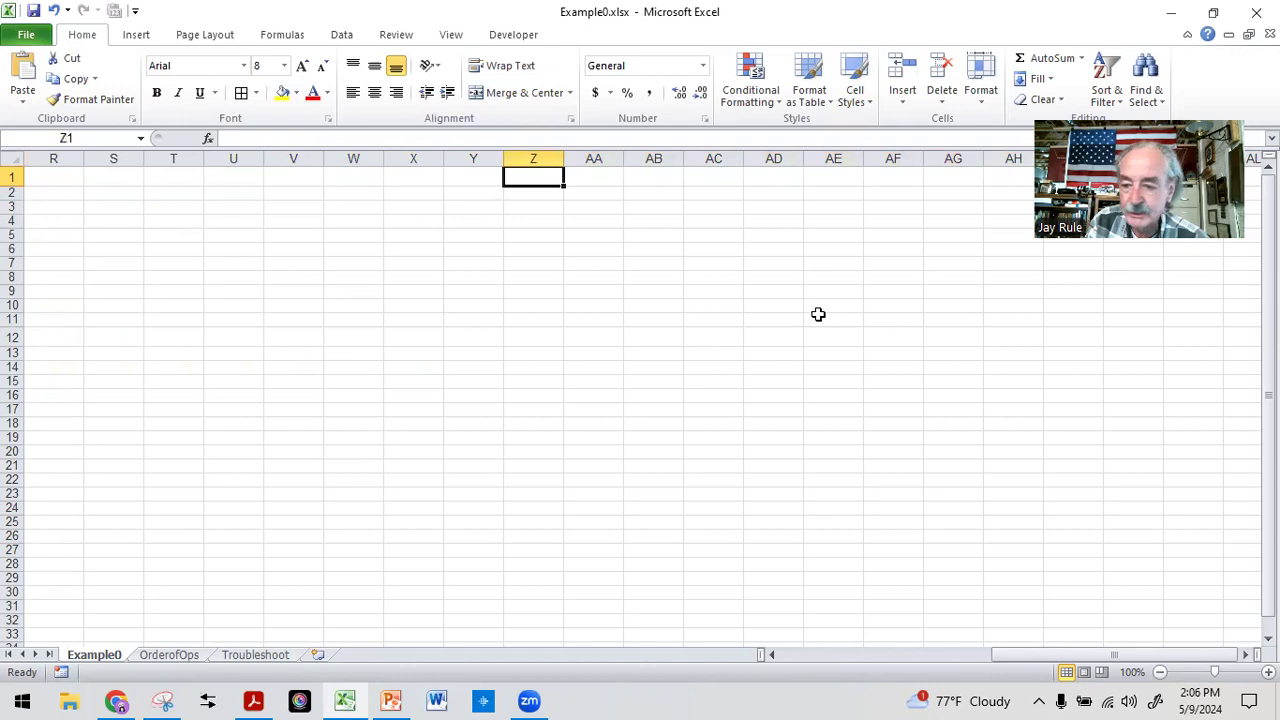
key(Right)
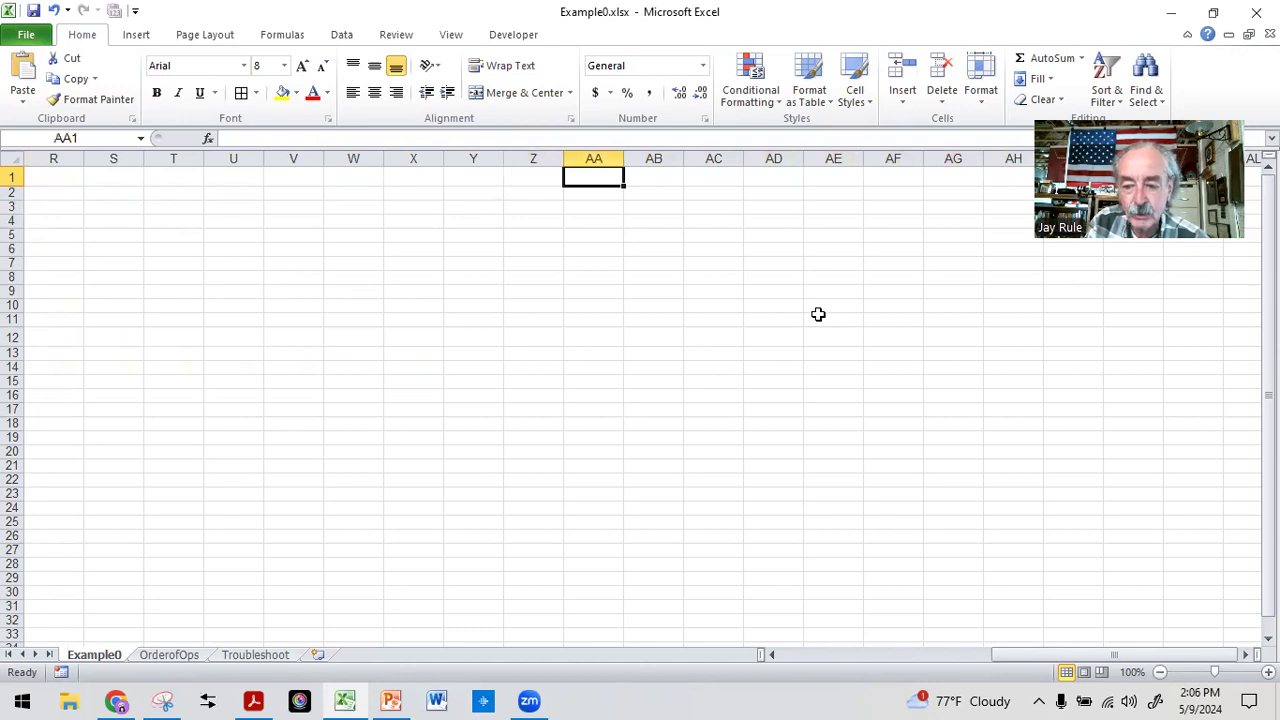
key(Right)
key(Right)
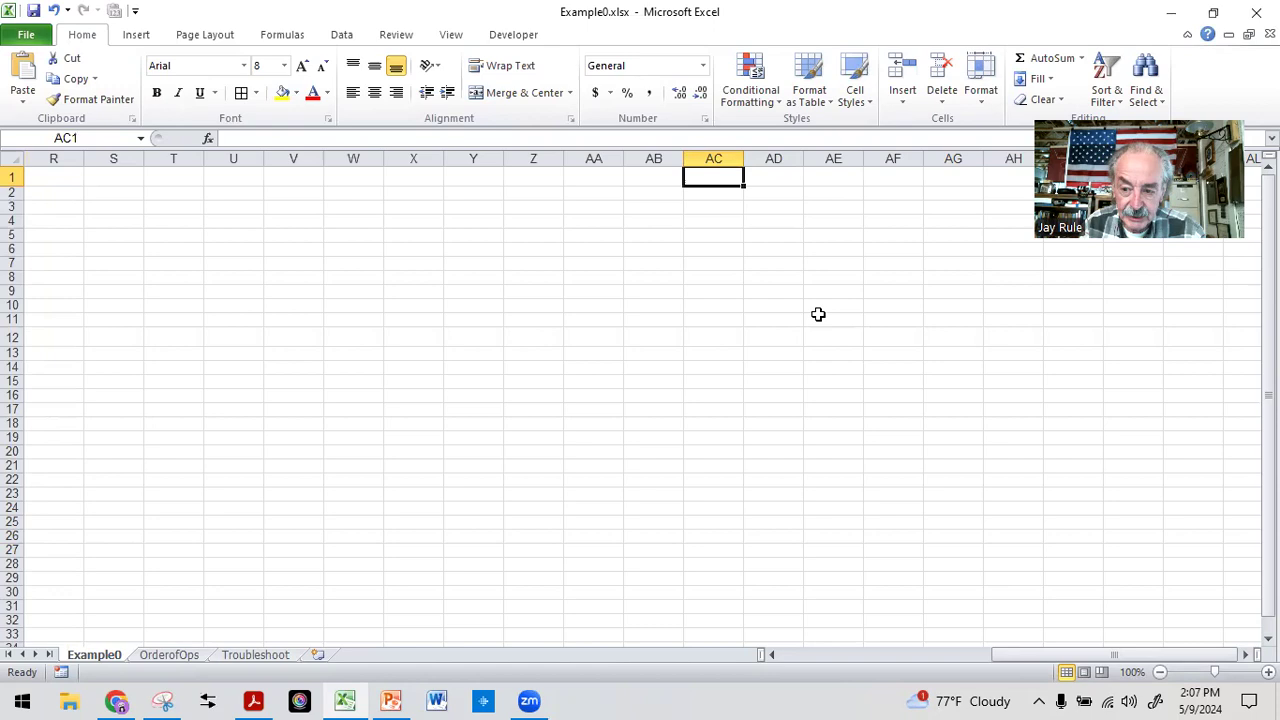
- Return the selection along row 1 to cell A1
key(Left)
key(Left)
key(Left)
key(Left)
key(Left)
key(Left)
key(Left)
key(Left)
key(Left)
key(Left)
key(Left)
key(Left)
key(Left)
key(Left)
key(Left)
key(Left)
key(Left)
key(Left)
key(Left)
key(Left)
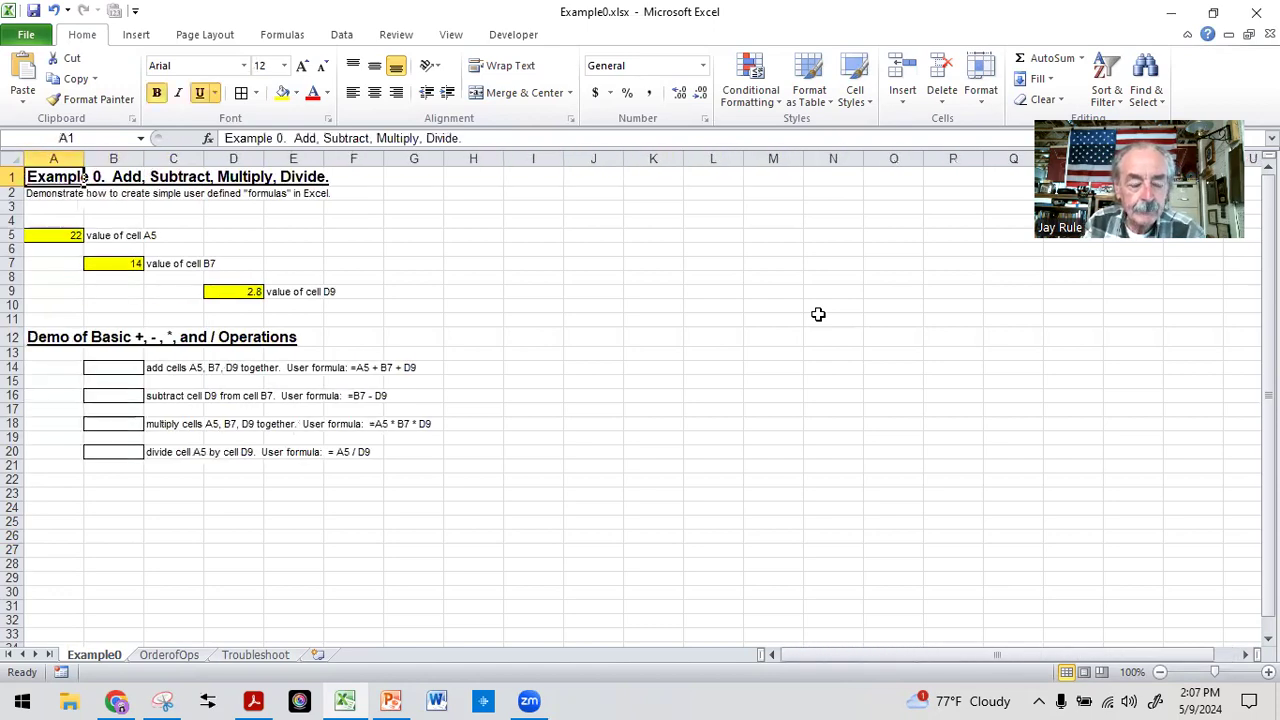
- Move the selection down column A past row 45 to examine the row numbering
key(Down)
key(Down)
key(Down)
key(Down)
key(Down)
key(Down)
key(Down)
key(Down)
key(Down)
key(Down)
key(Down)
key(Down)
key(Down)
key(Down)
key(Down)
key(Down)
key(Down)
key(Down)
key(Down)
key(Down)
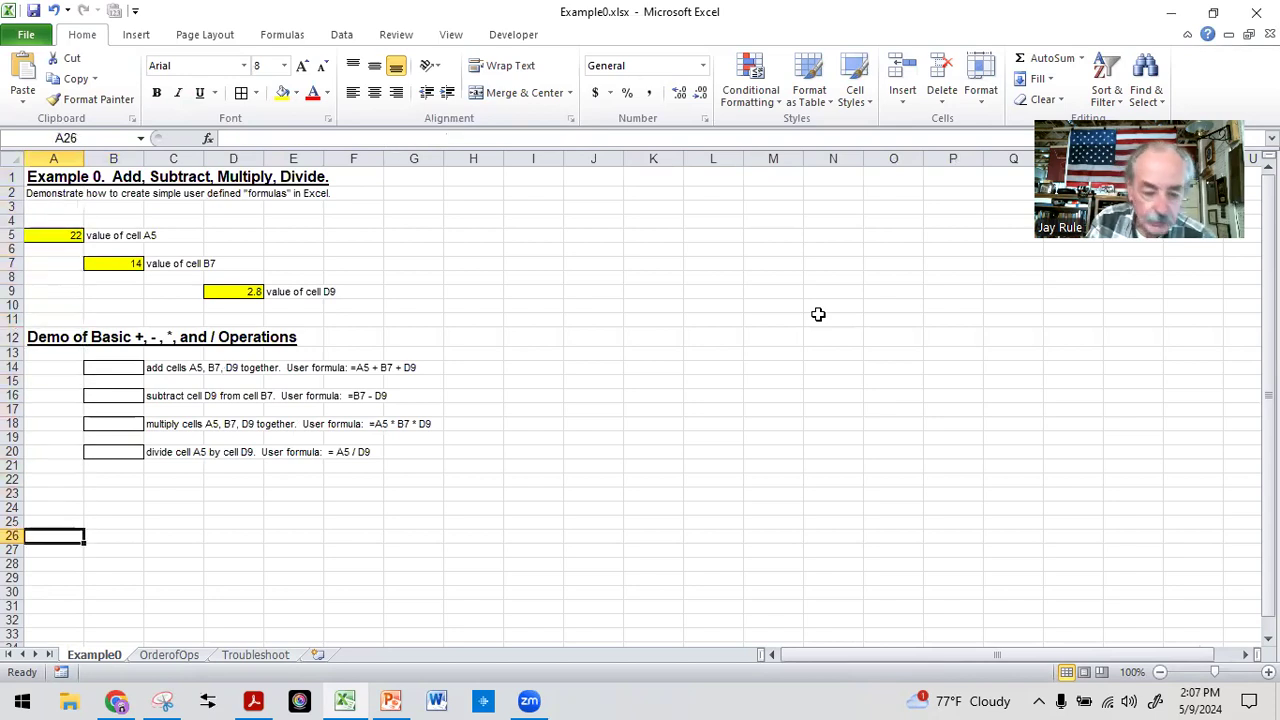
key(Down)
key(Down)
key(Down)
key(Down)
key(Down)
key(Down)
key(Down)
key(Down)
key(Down)
key(Down)
key(Down)
key(Down)
key(Down)
key(Down)
key(Down)
key(Down)
key(Down)
key(Down)
key(Down)
key(Down)
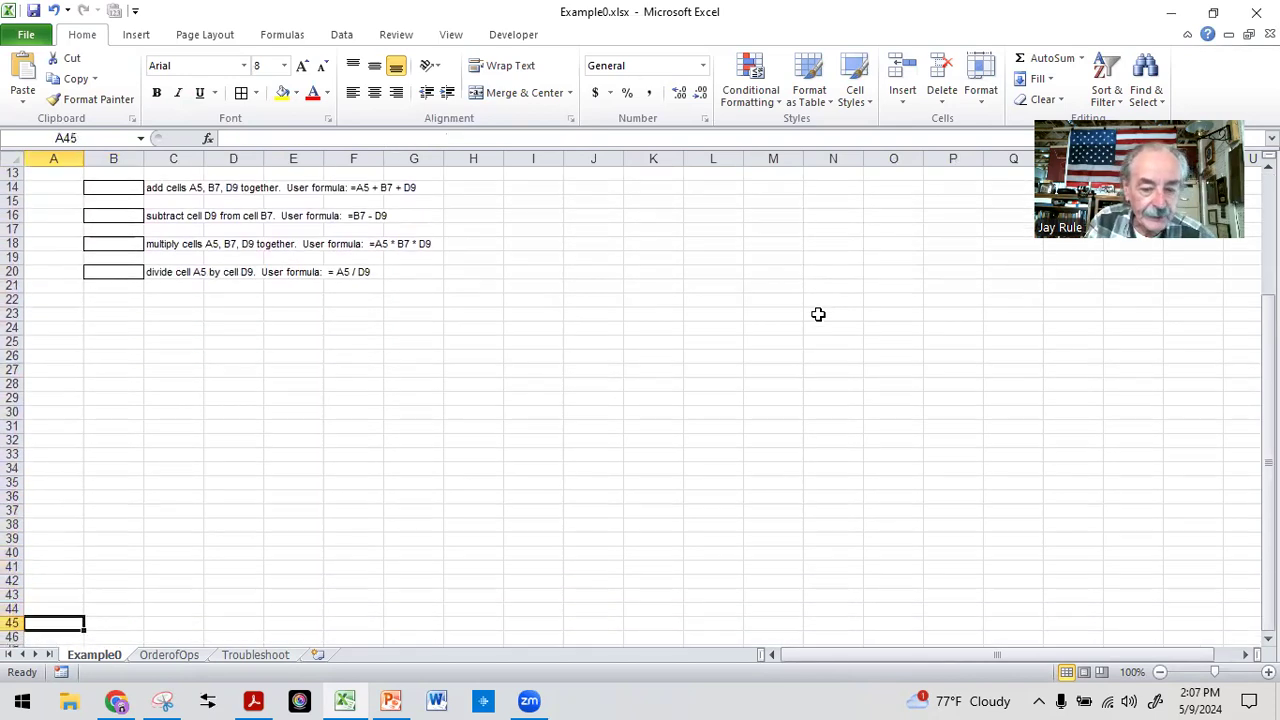
- Return the selection up column A to cell A1
key(Up)
key(Up)
key(Up)
key(Up)
key(Up)
key(Up)
key(Up)
key(Up)
key(Up)
key(Up)
key(Up)
key(Up)
key(Up)
key(Up)
key(Up)
key(Up)
key(Up)
key(Up)
key(Up)
key(Up)
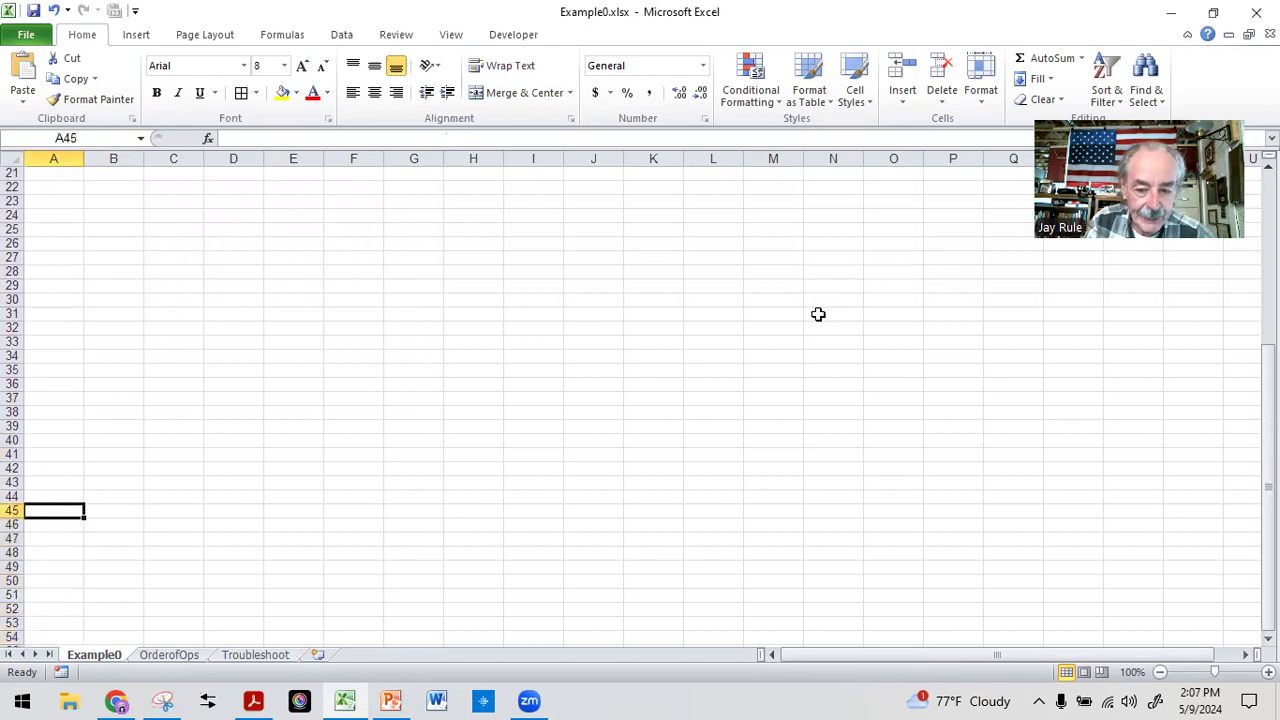
key(Up)
key(Up)
key(Up)
key(Up)
key(Up)
key(Up)
key(Up)
key(Up)
key(Up)
key(Up)
key(Up)
key(Up)
key(Up)
key(Up)
key(Up)
key(Up)
key(Up)
key(Up)
key(Up)
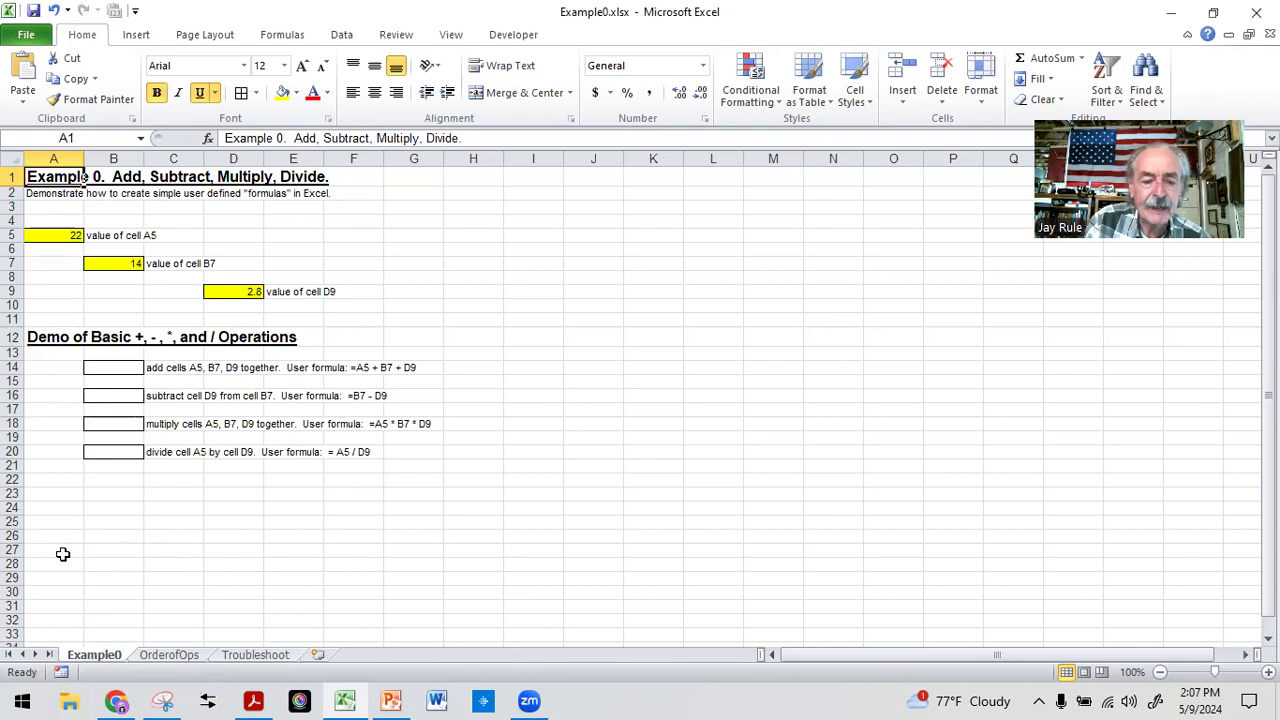
- Select the yellow input cells A5, B7 and D9 in turn to examine their references and values
click(61, 532)
click(48, 497)
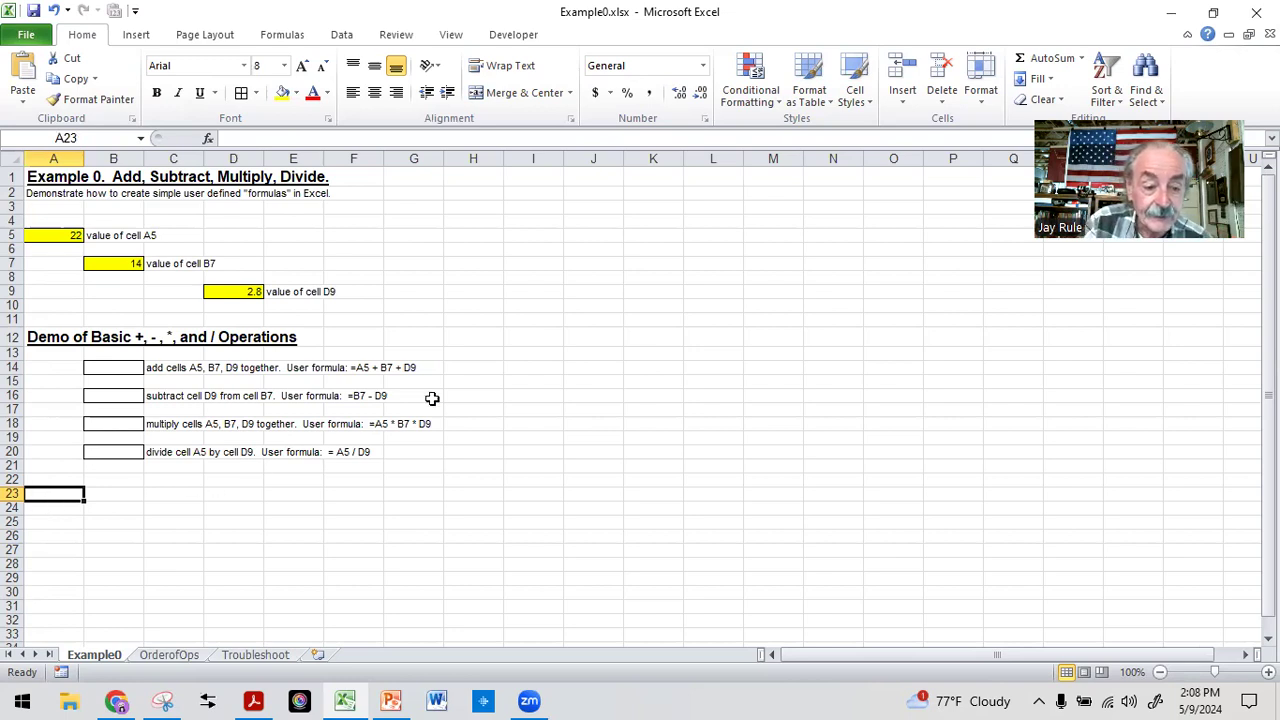
click(438, 276)
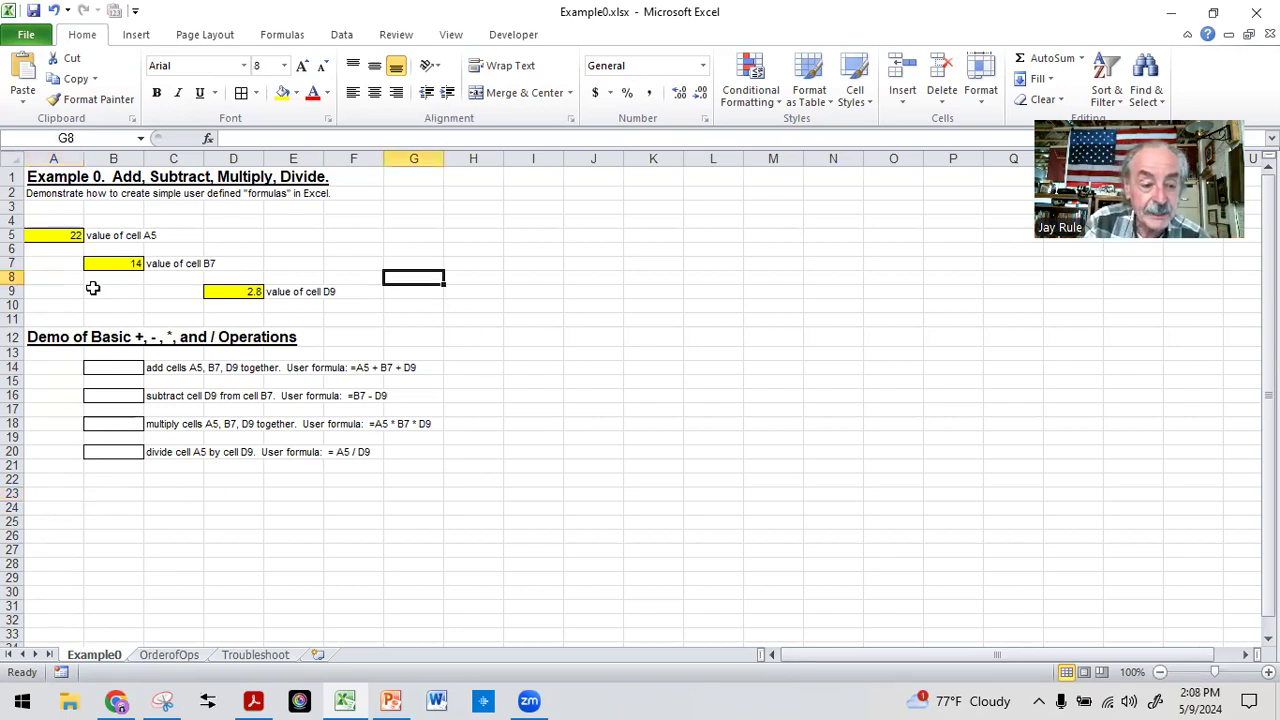
click(54, 234)
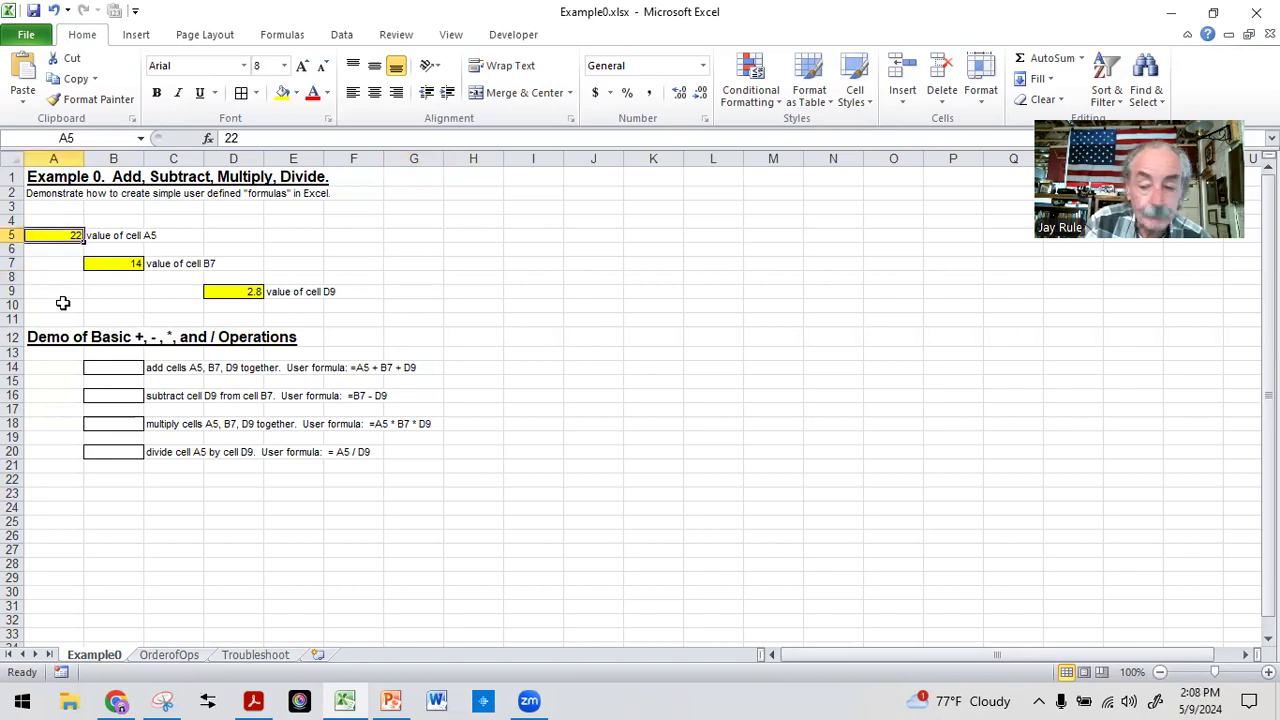
click(130, 262)
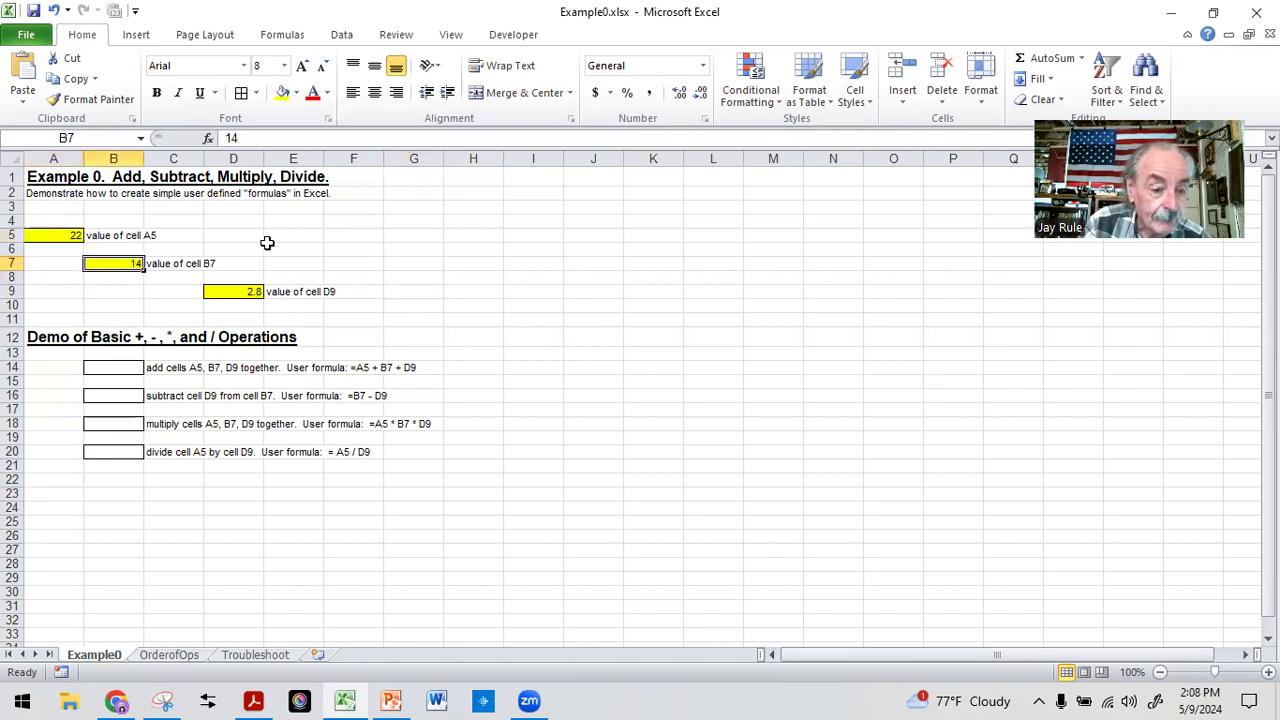
click(241, 293)
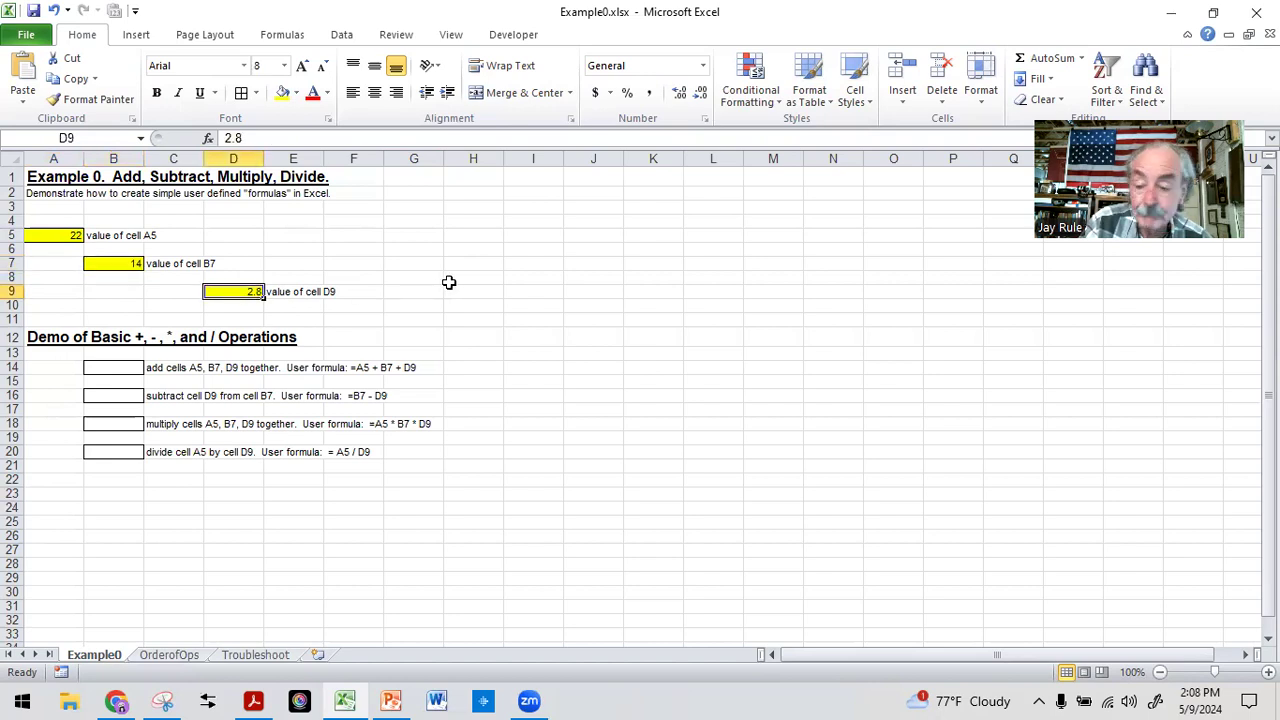
click(98, 534)
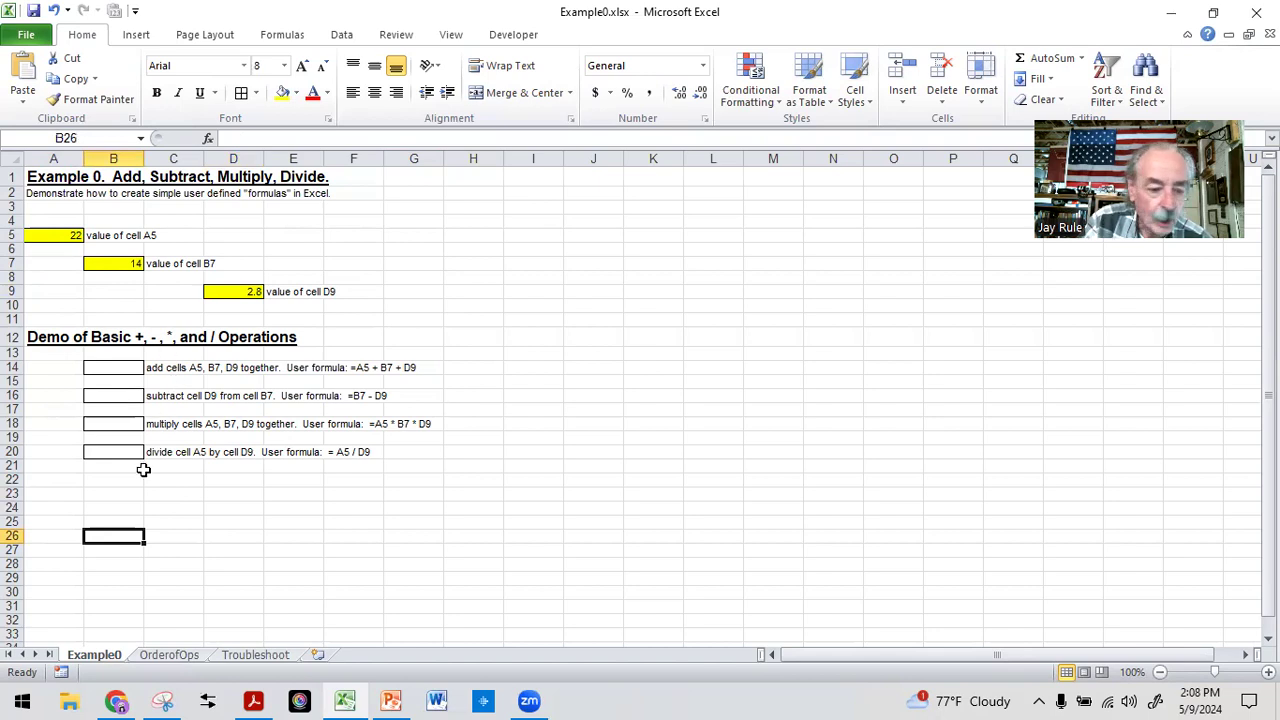
- Enter the addition formula =A5+B7+D9 in cell B14 and reselect the cell to review its formula
click(129, 366)
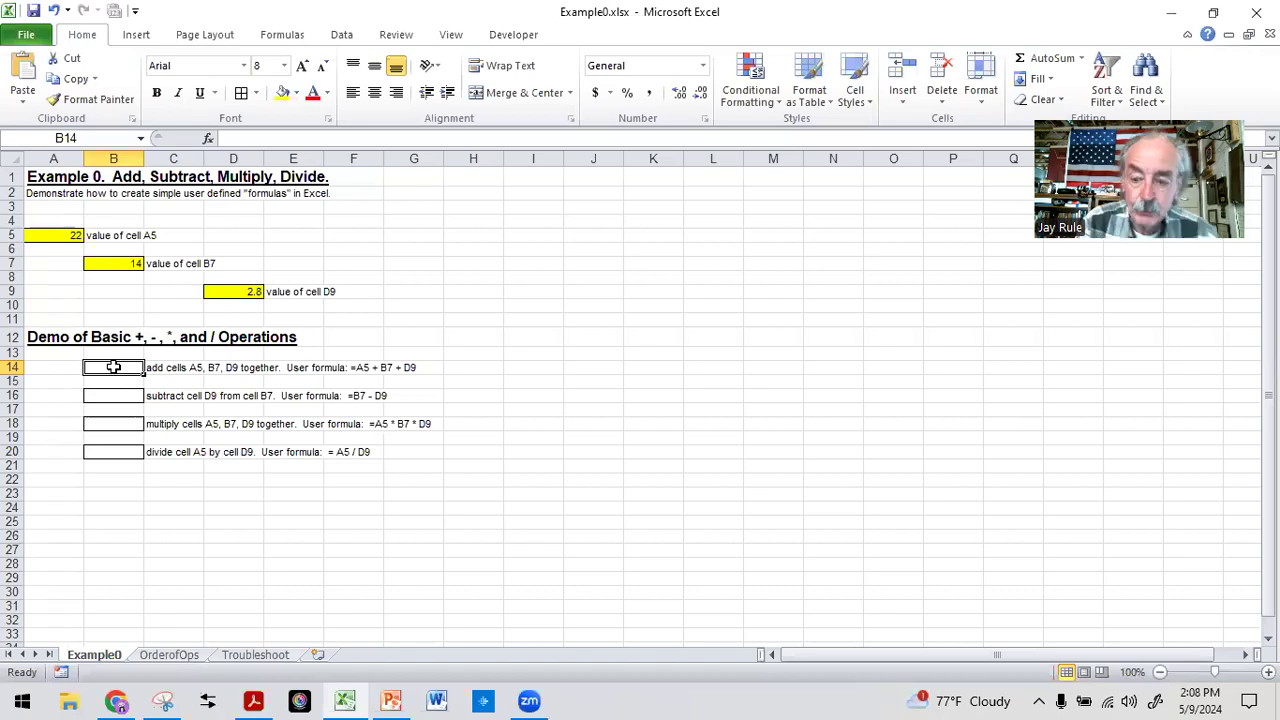
text(=)
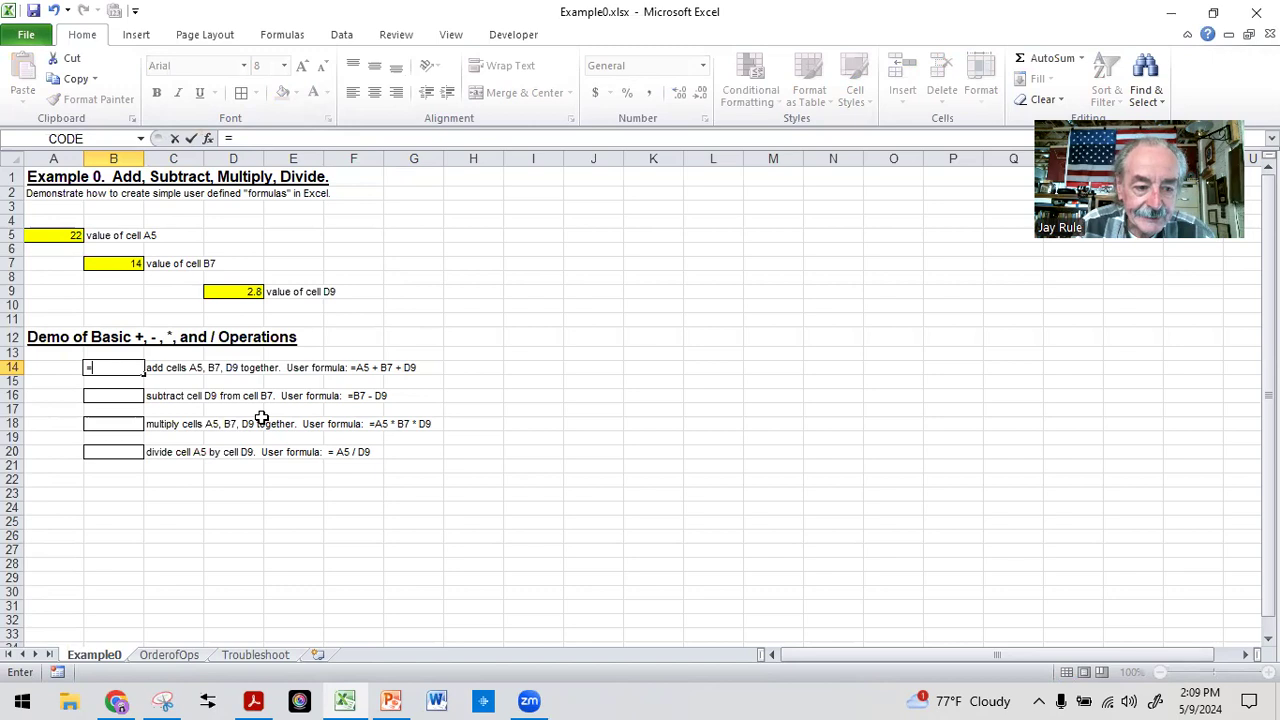
click(36, 235)
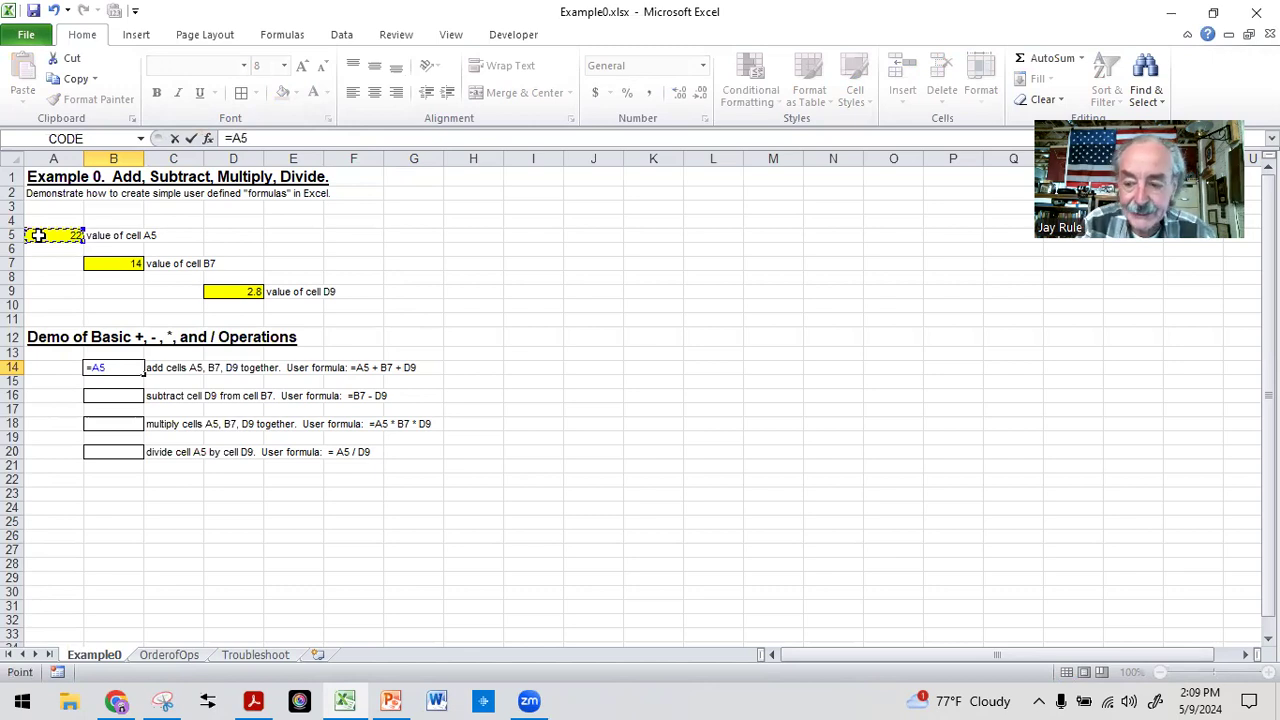
text(+)
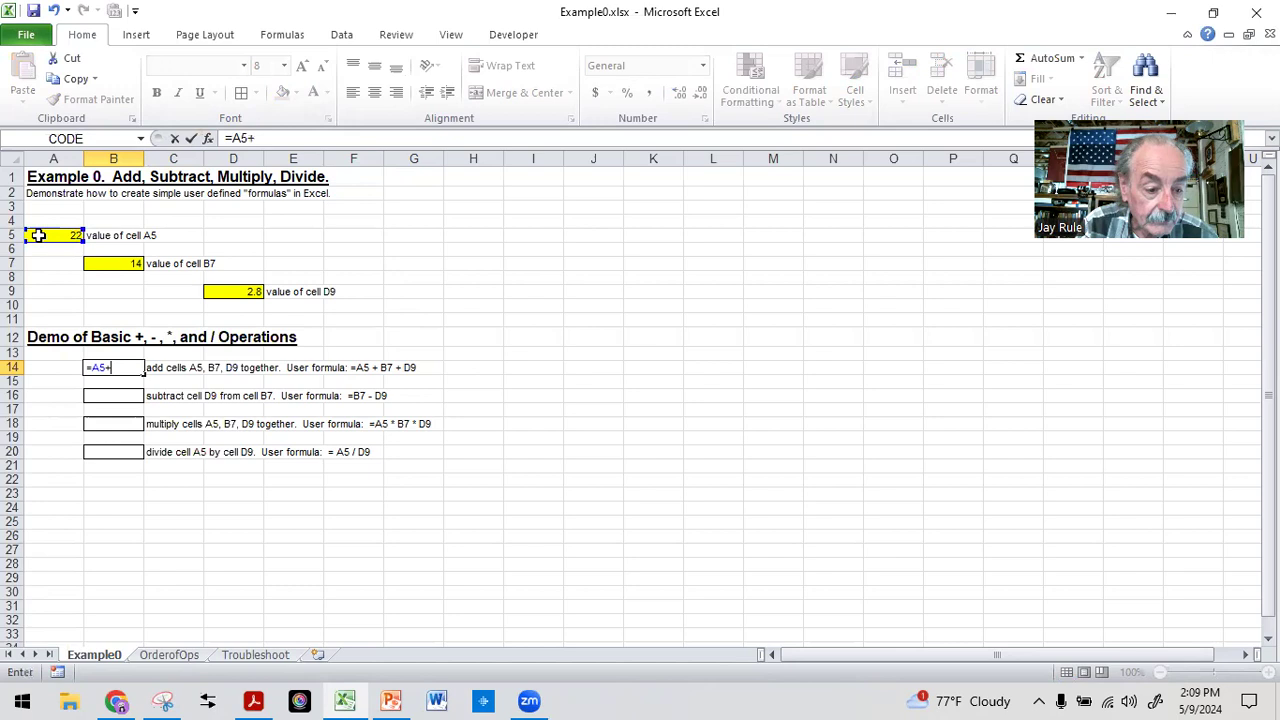
click(106, 263)
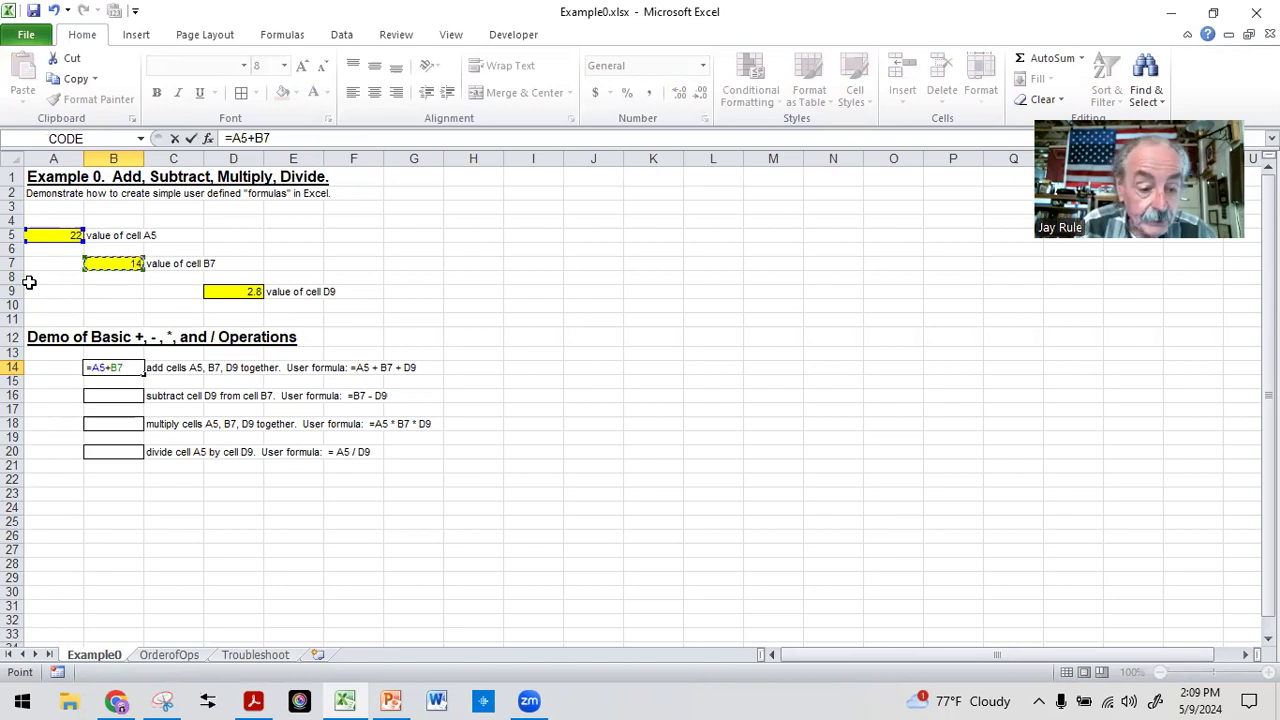
text(+)
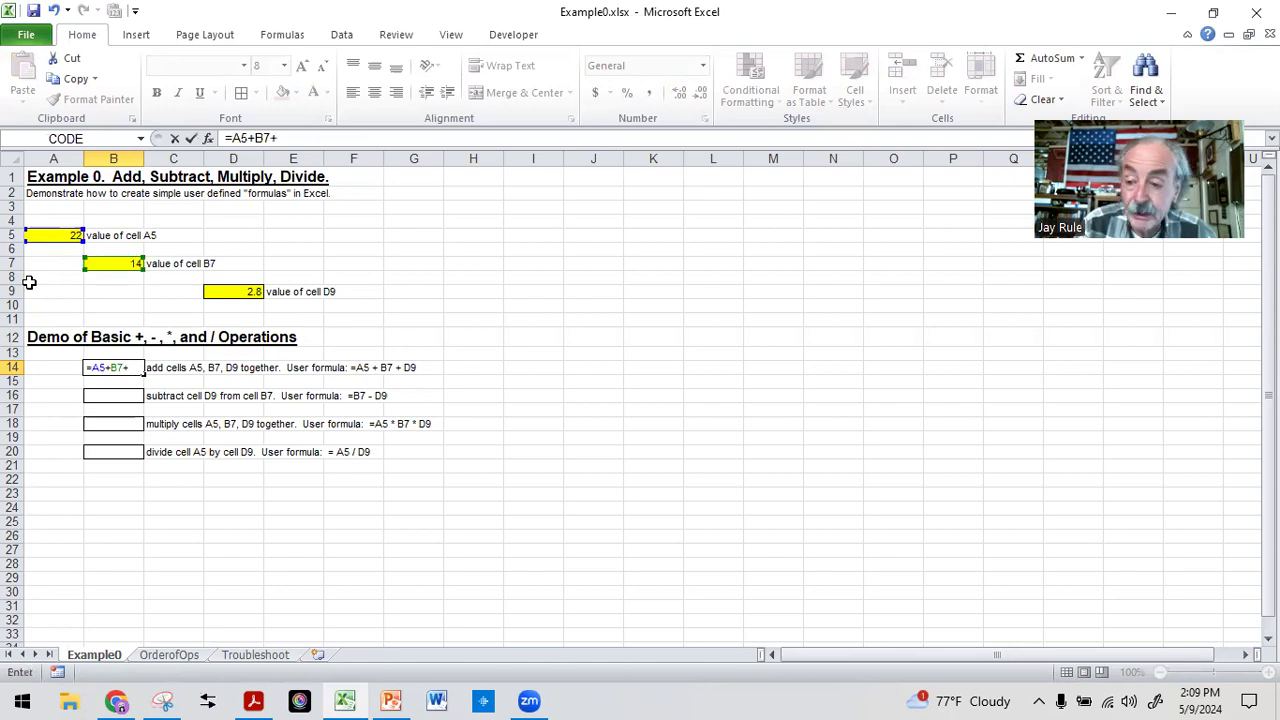
click(214, 292)
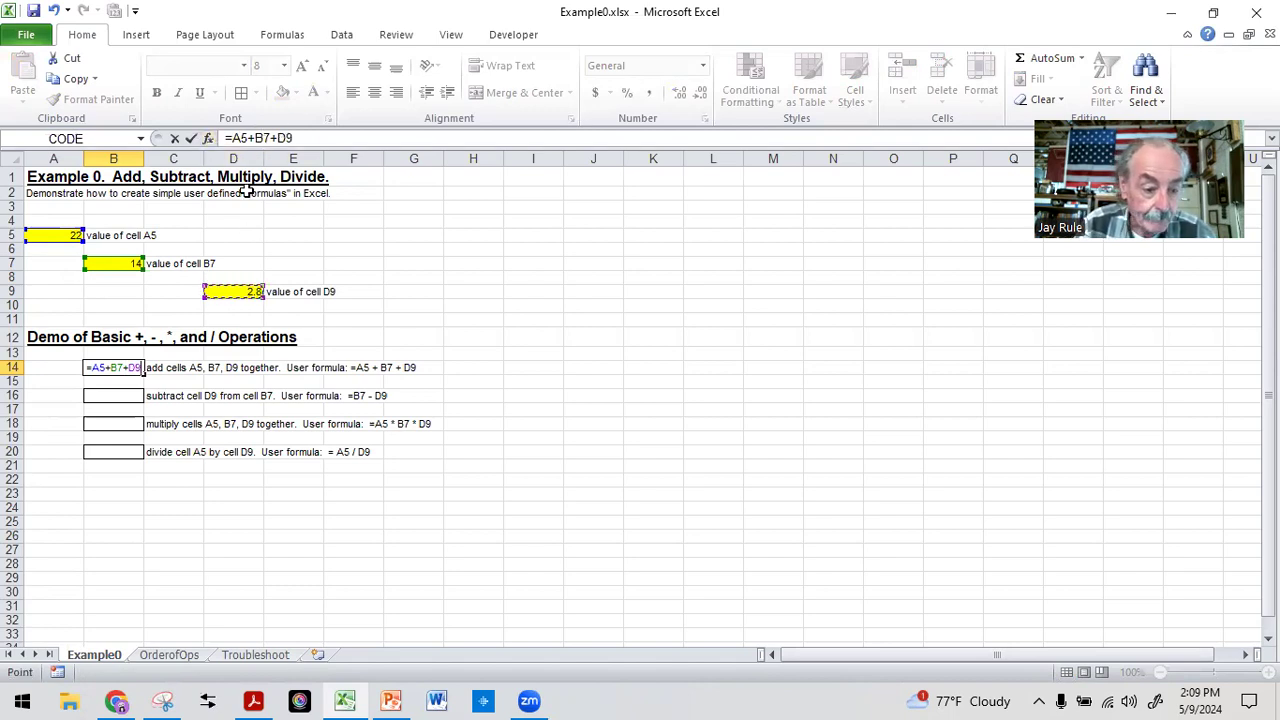
key(Return)
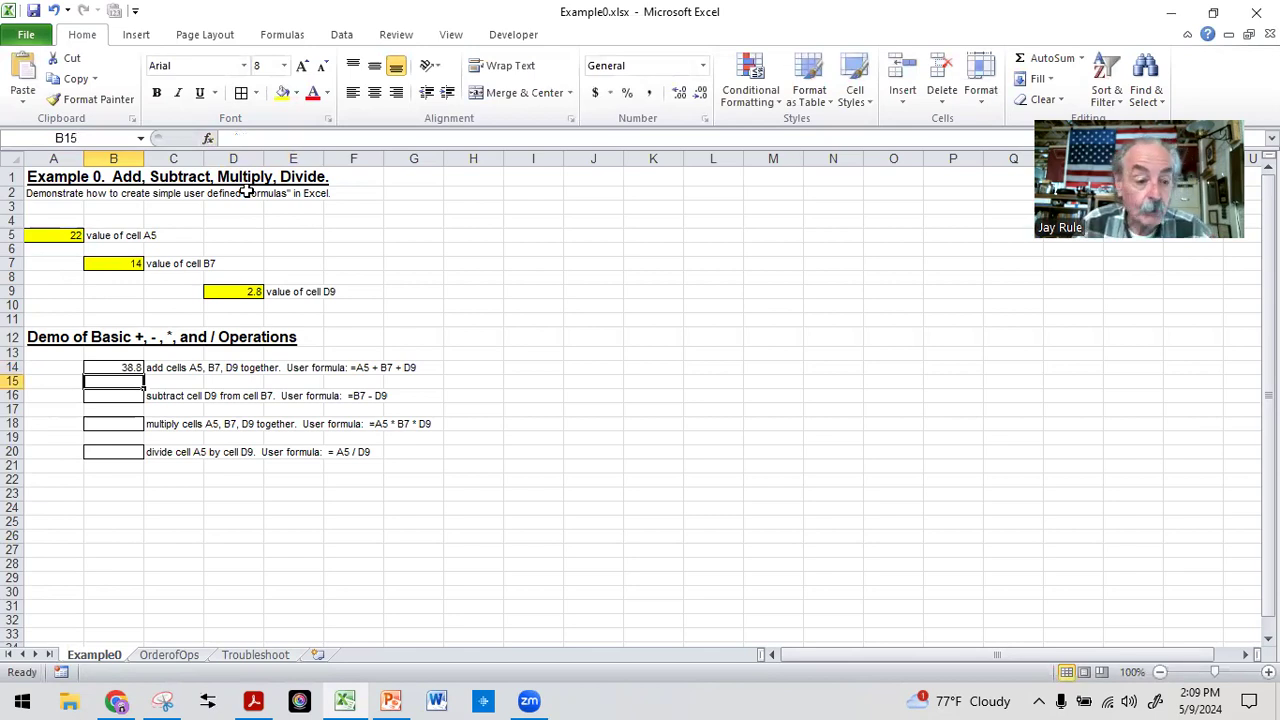
click(102, 366)
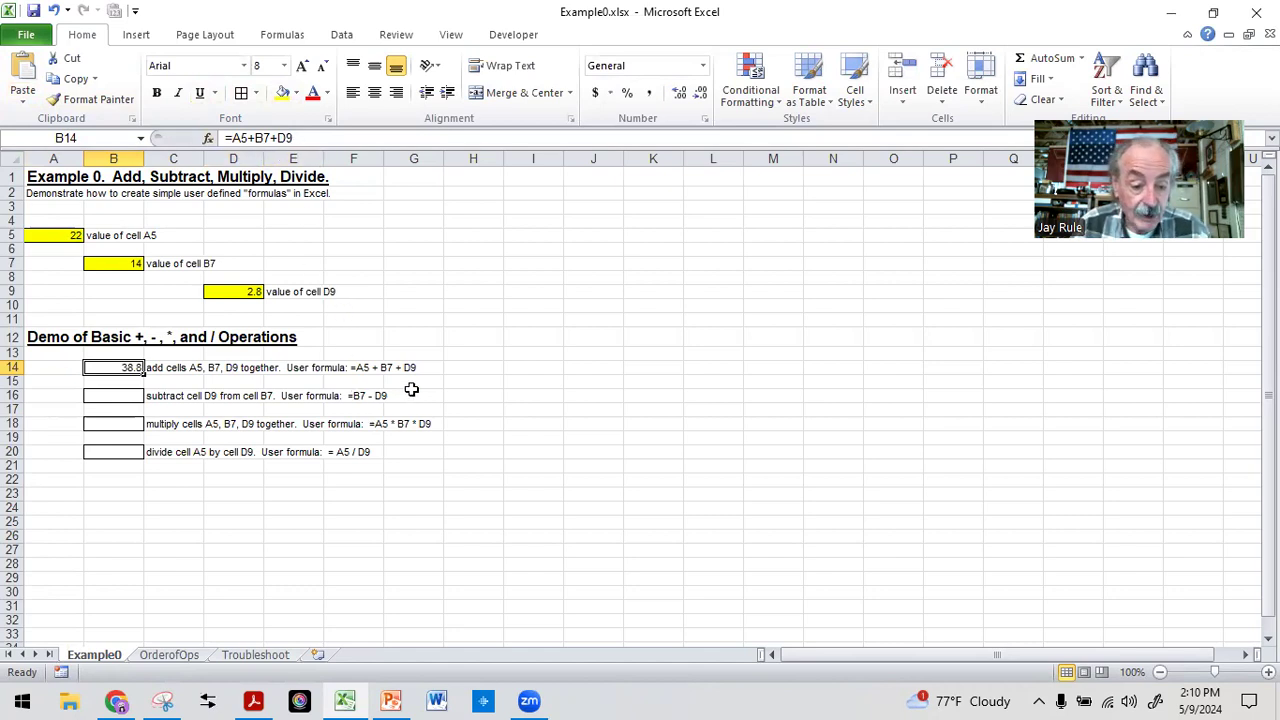
- Enter the subtraction formula =B7-D9 in cell B16
click(124, 396)
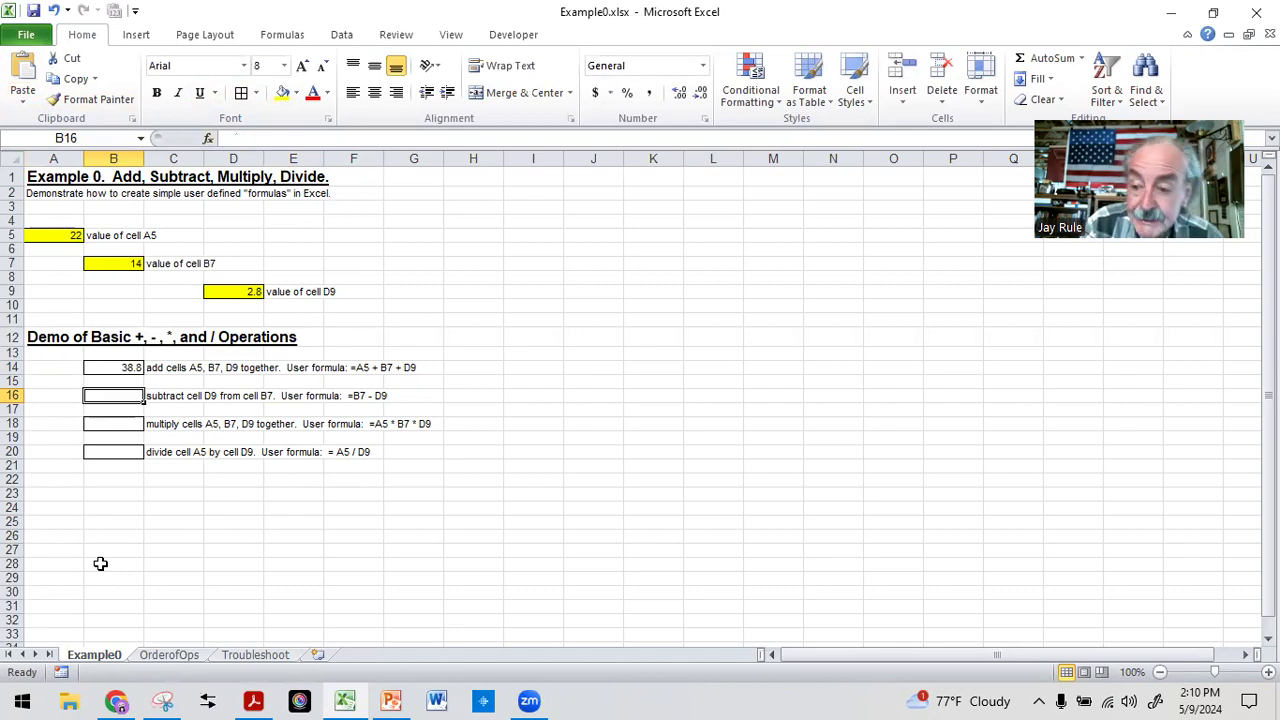
text(=)
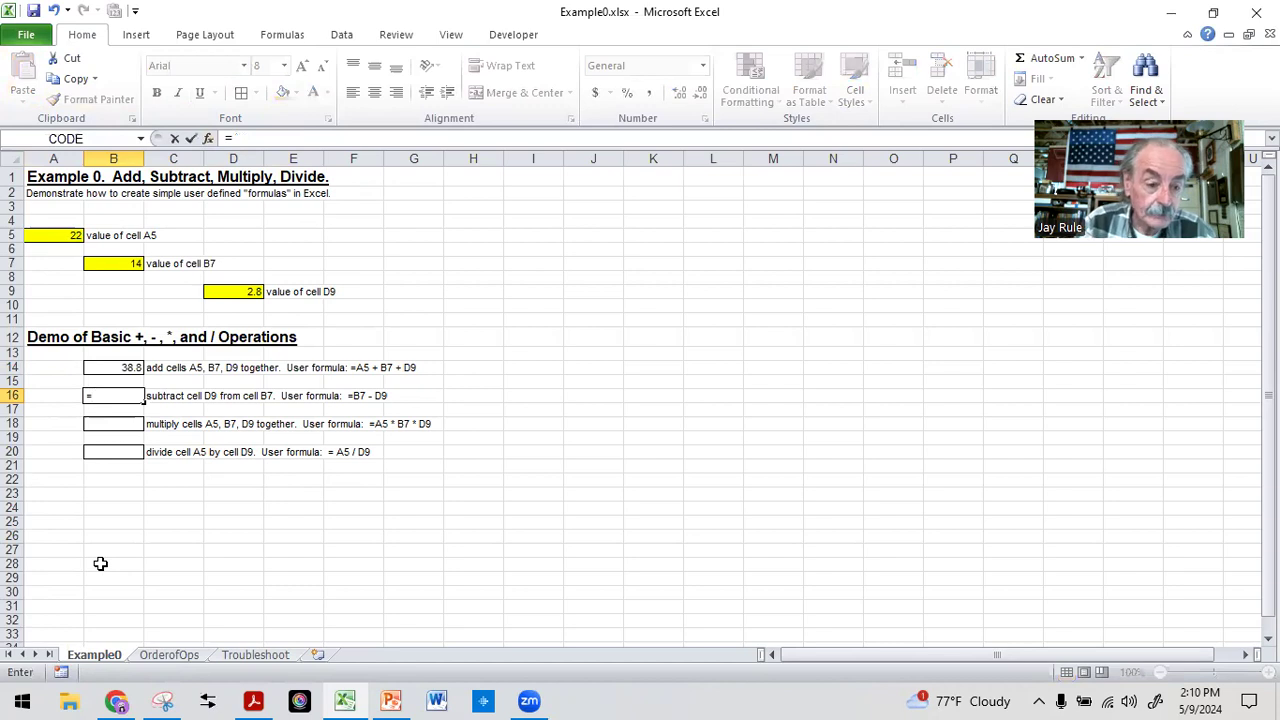
click(123, 264)
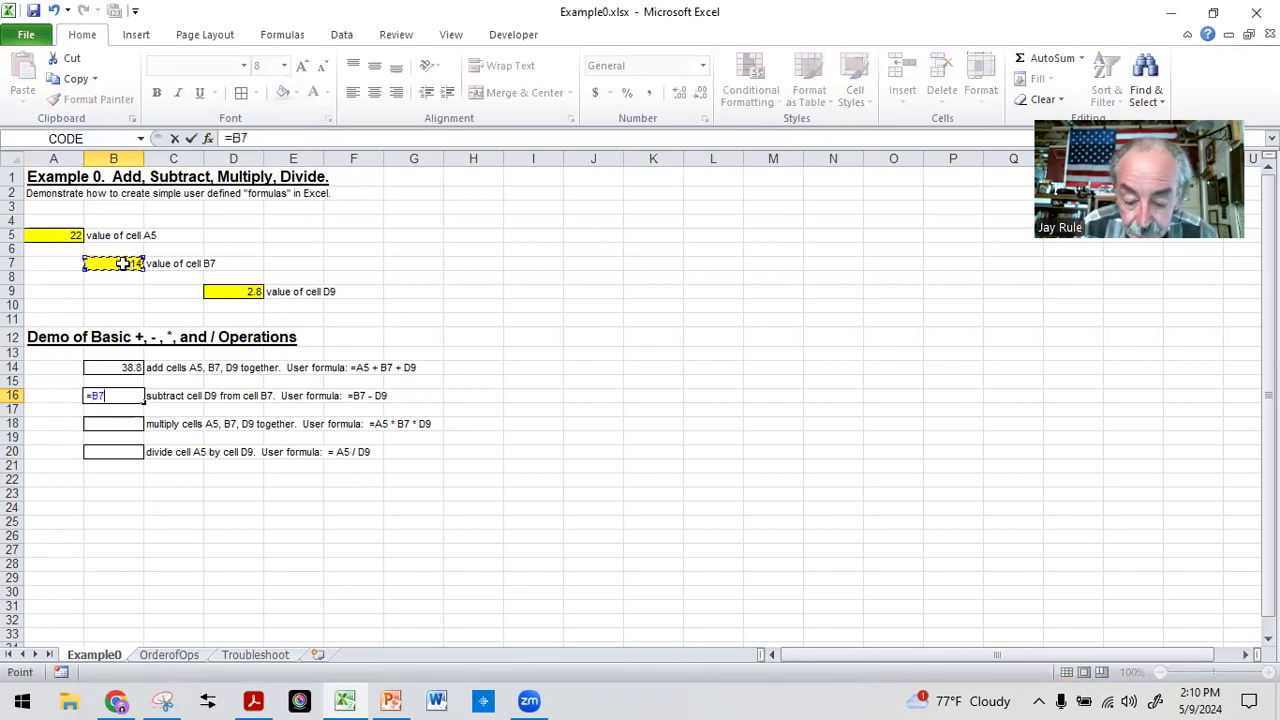
text(-)
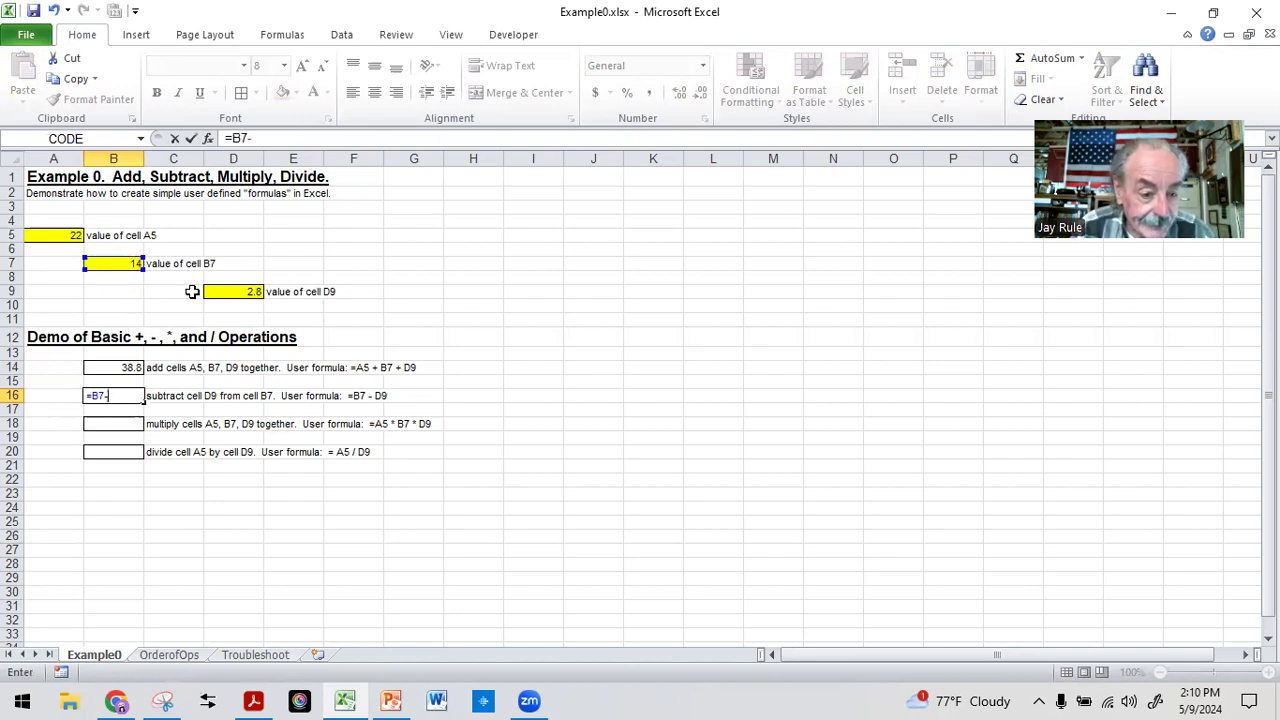
click(228, 291)
key(Return)
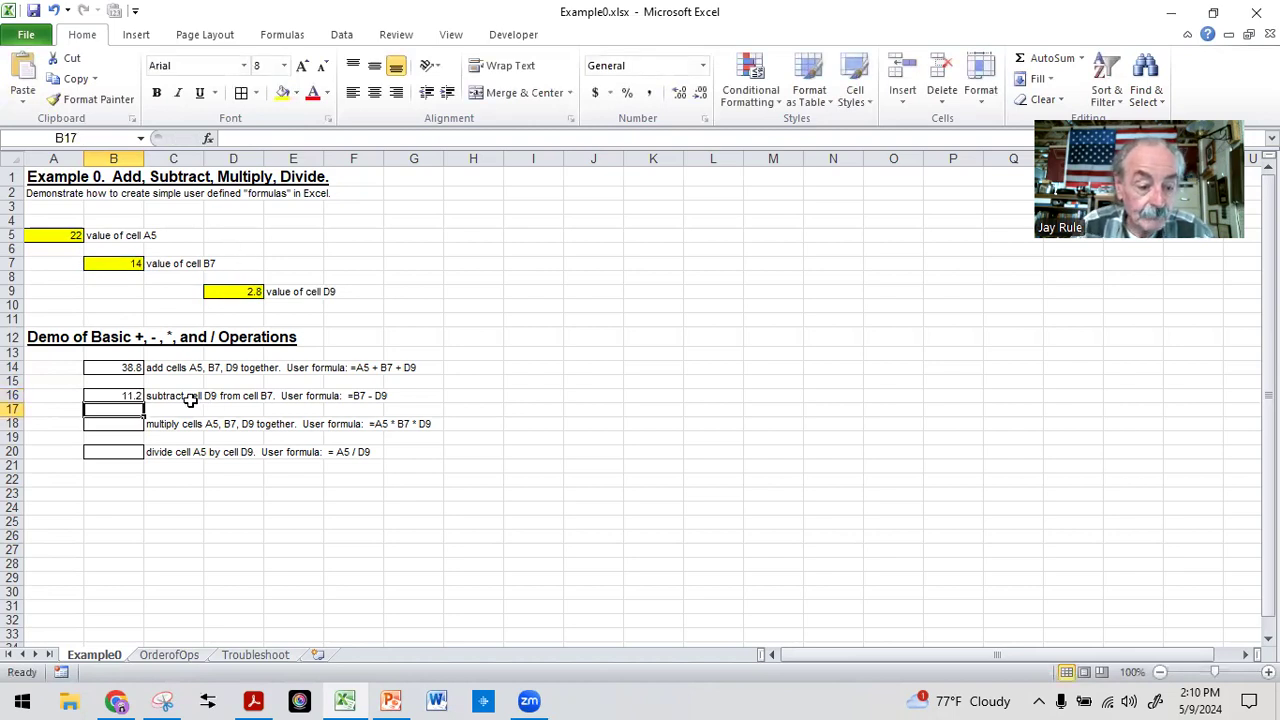
click(66, 532)
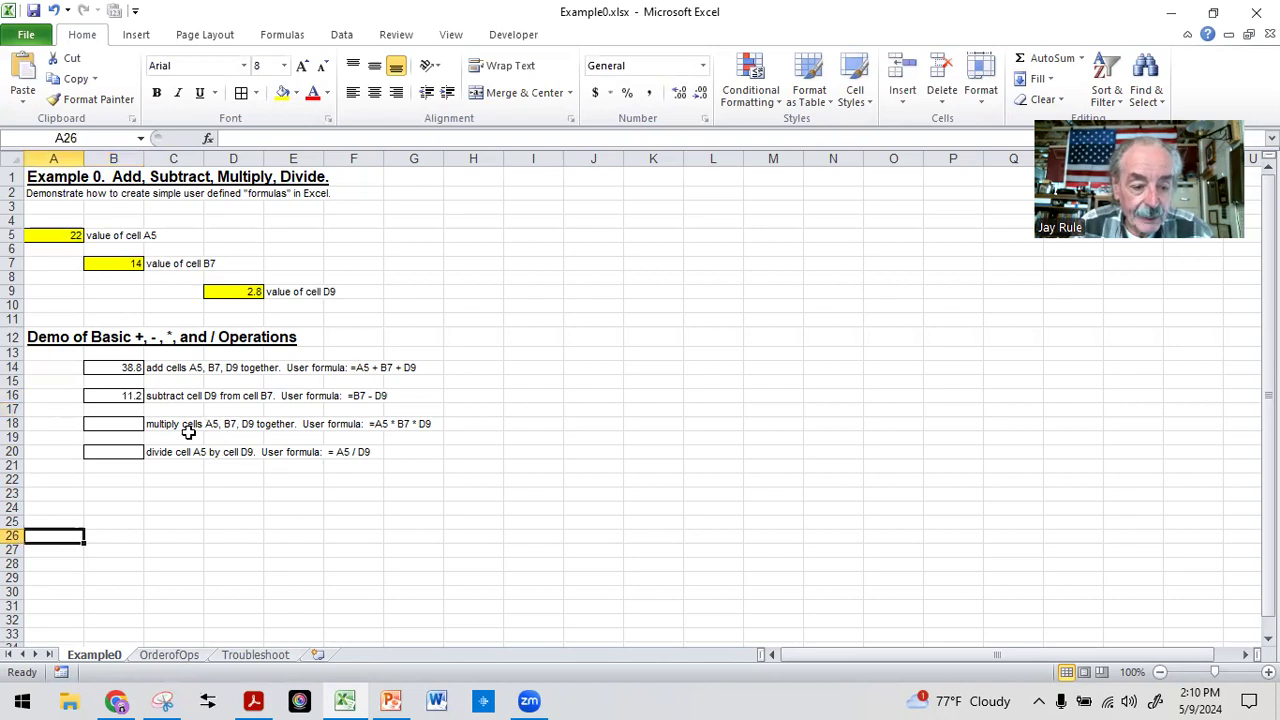
- Enter the multiplication formula =A5*B7*D9 in cell B18
click(125, 423)
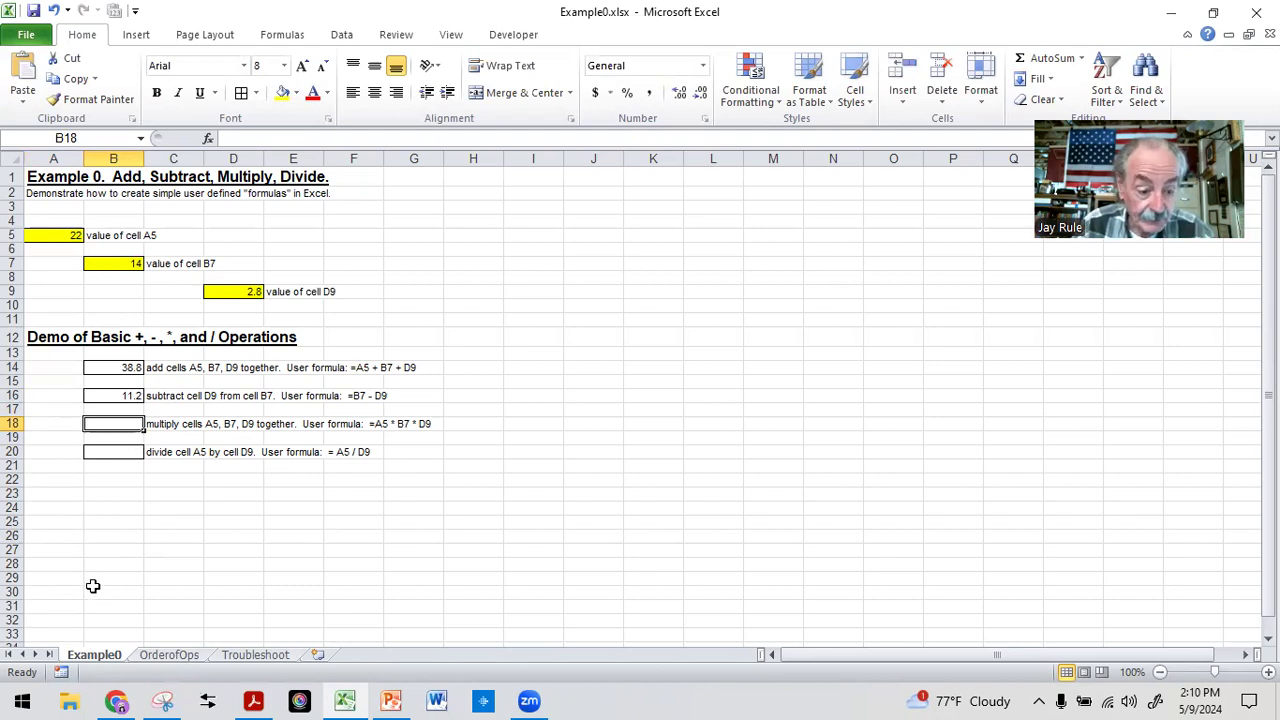
text(=)
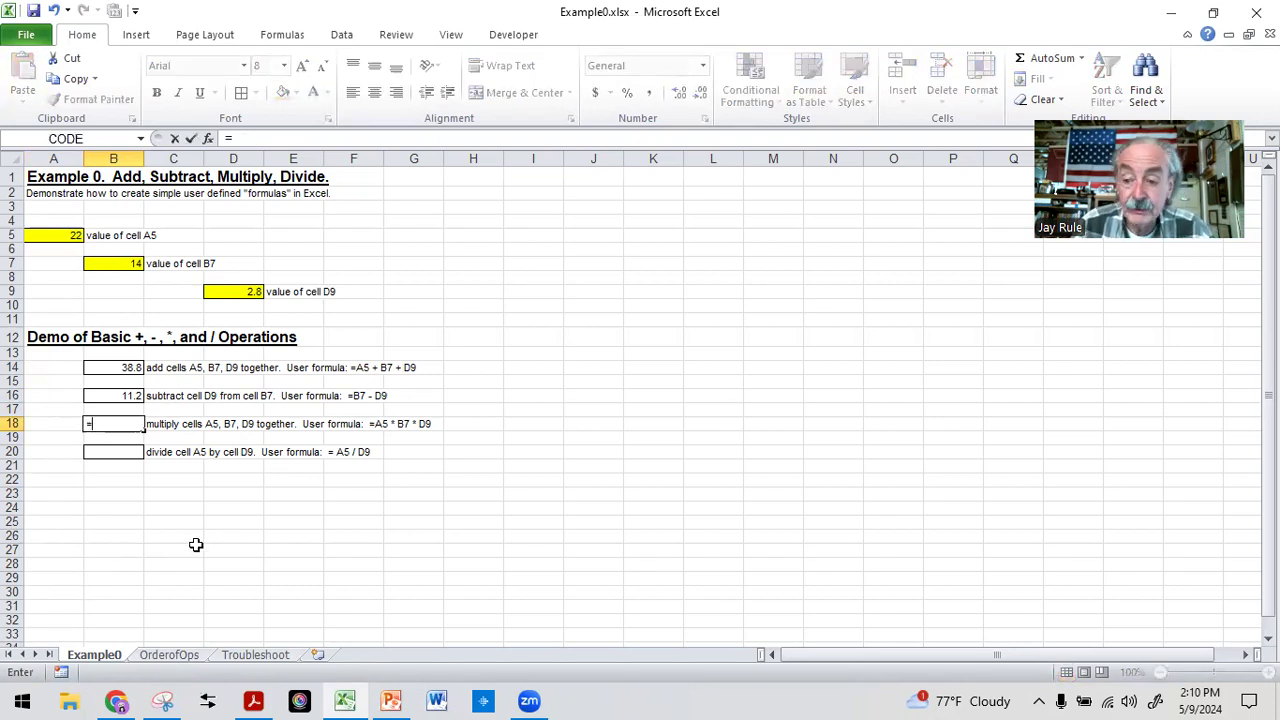
click(64, 235)
text(*)
click(95, 260)
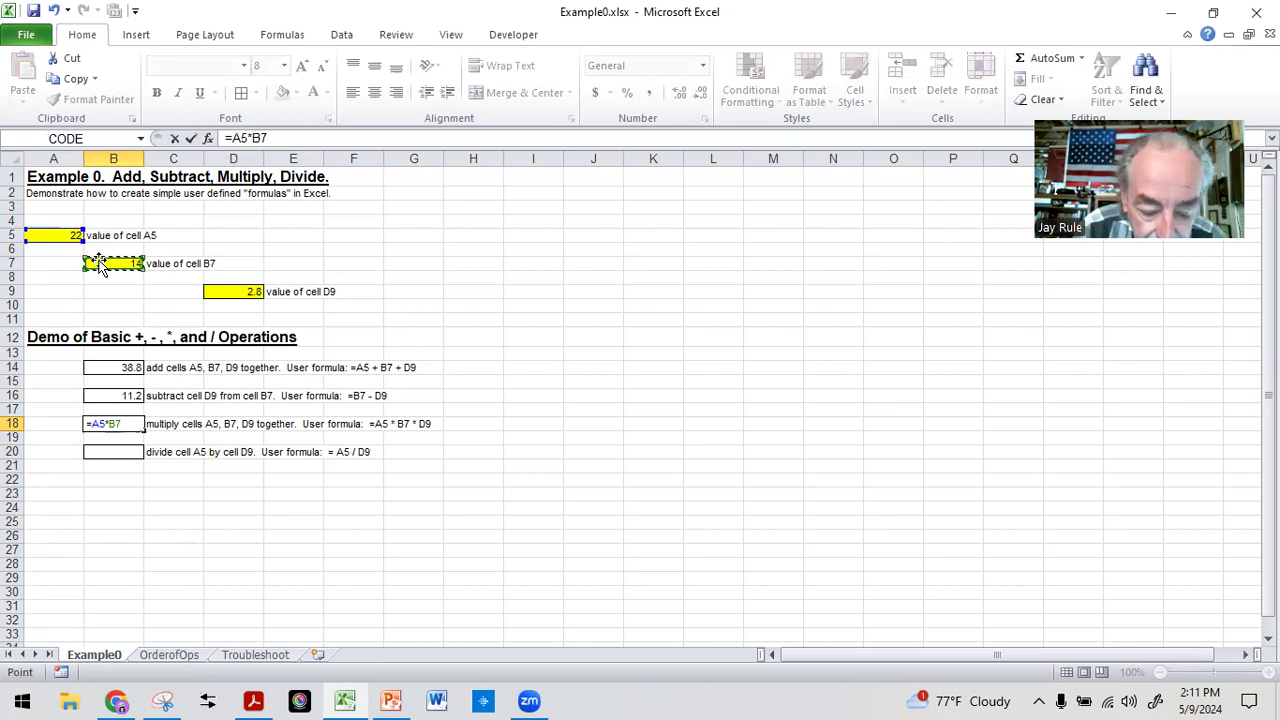
text(*)
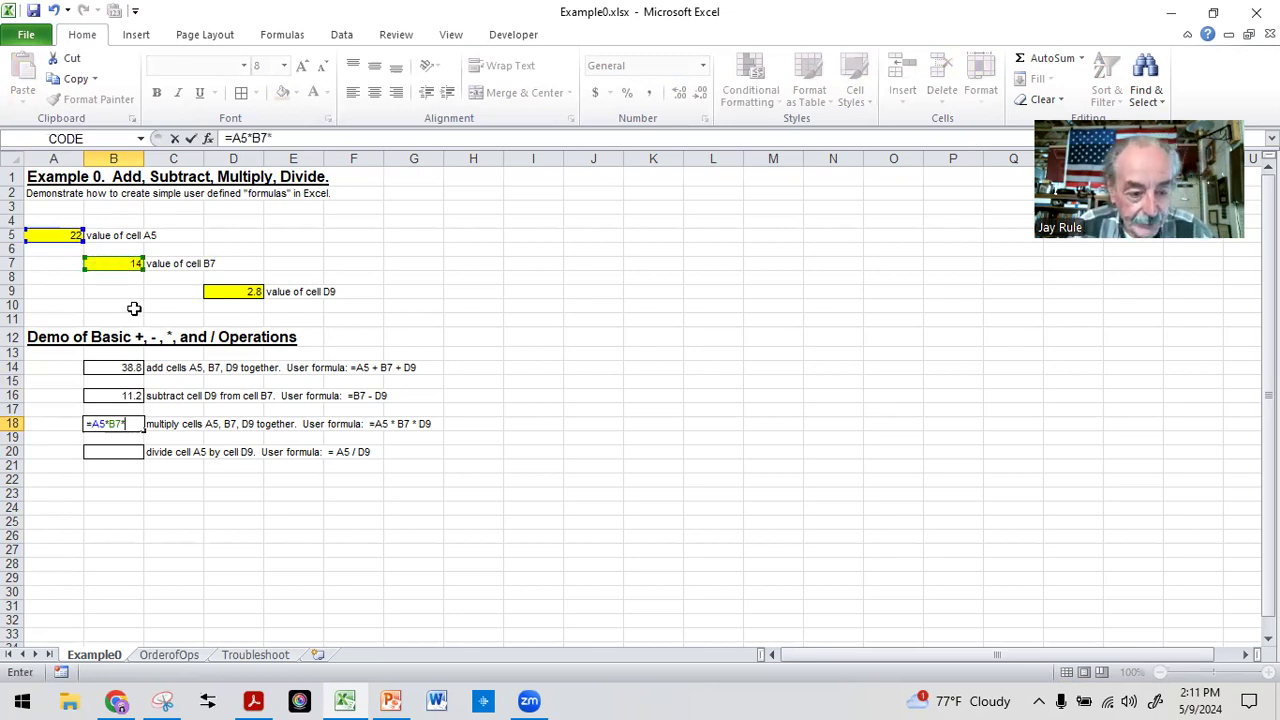
click(241, 290)
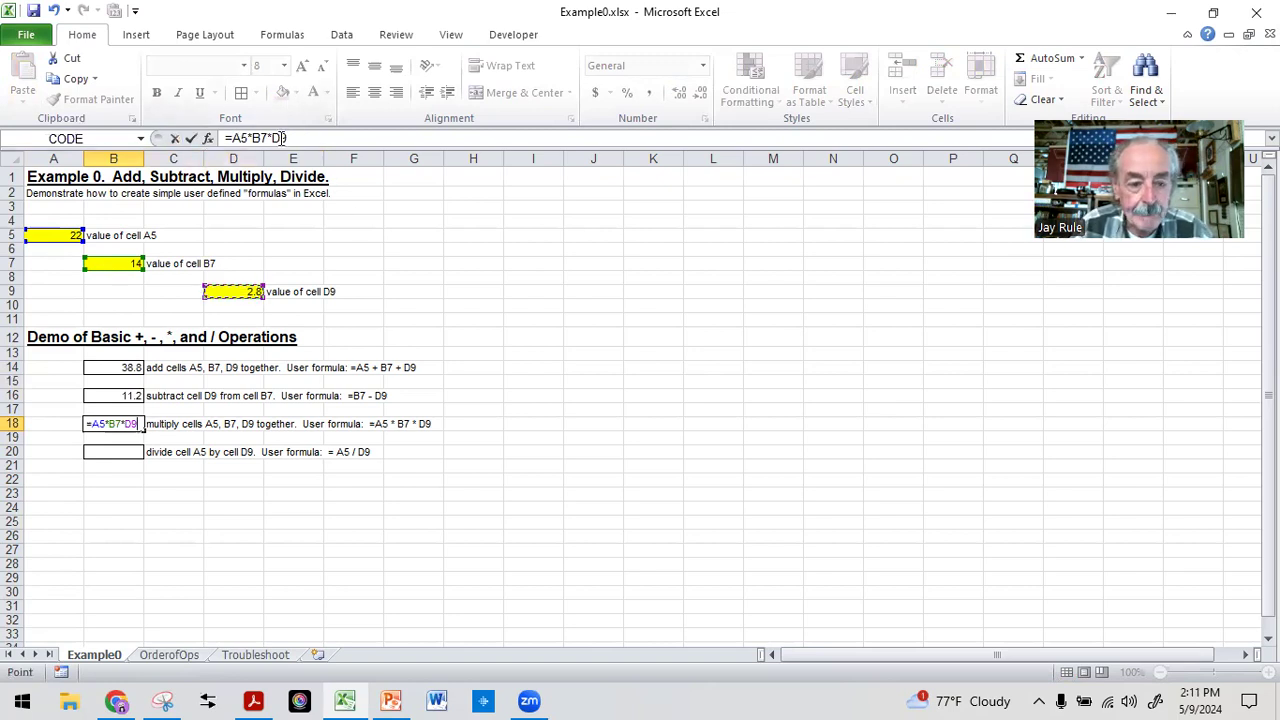
key(Return)
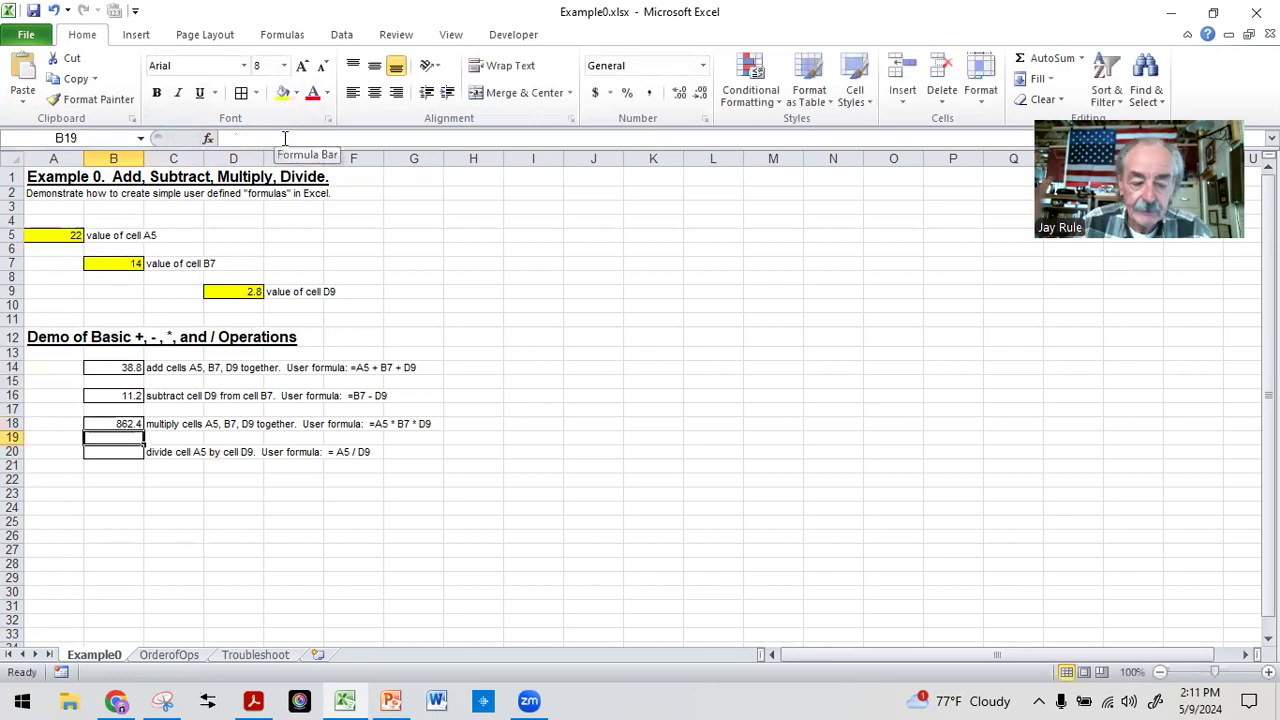
click(112, 536)
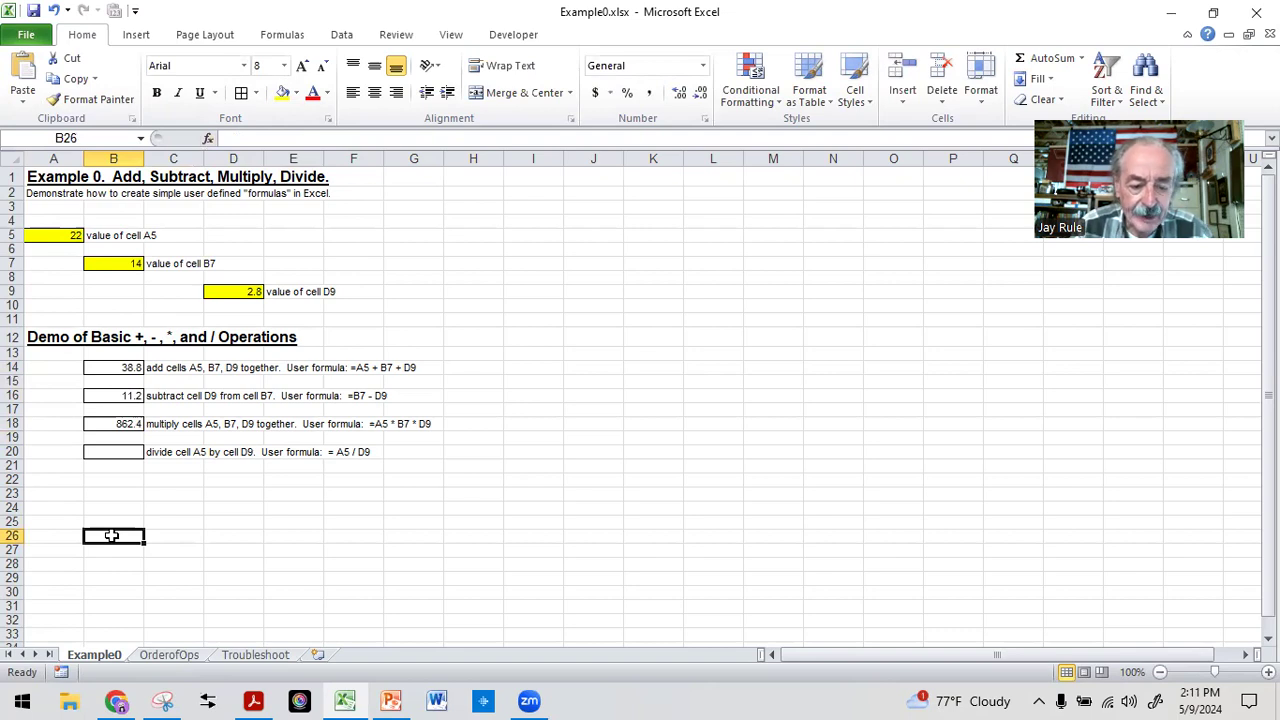
- Enter the division formula =A5/D9 in cell B20
click(104, 450)
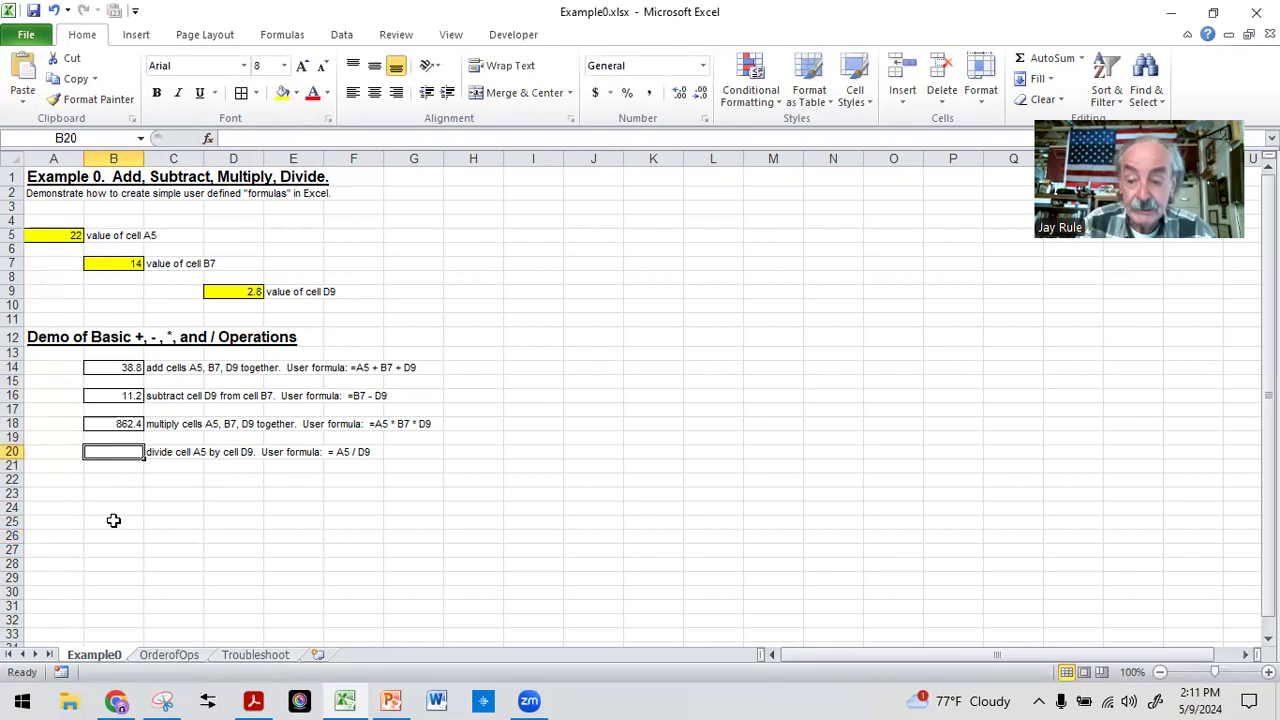
text(=)
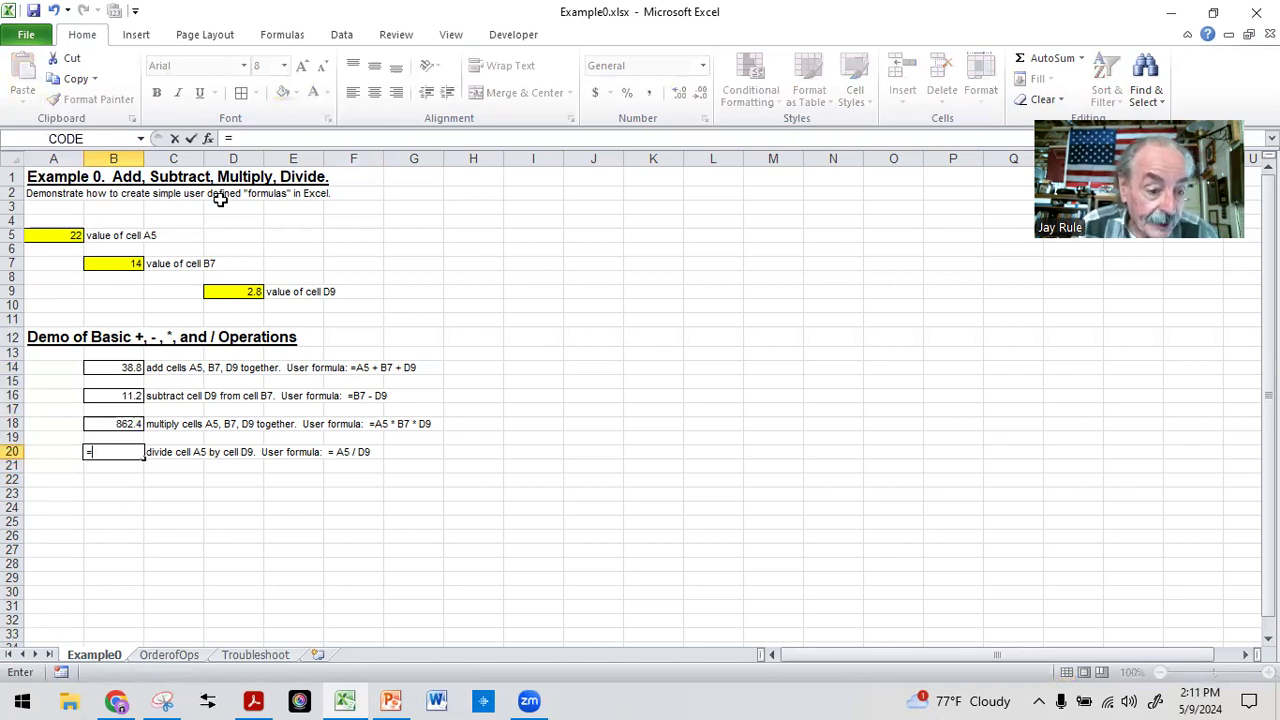
click(60, 236)
text(/)
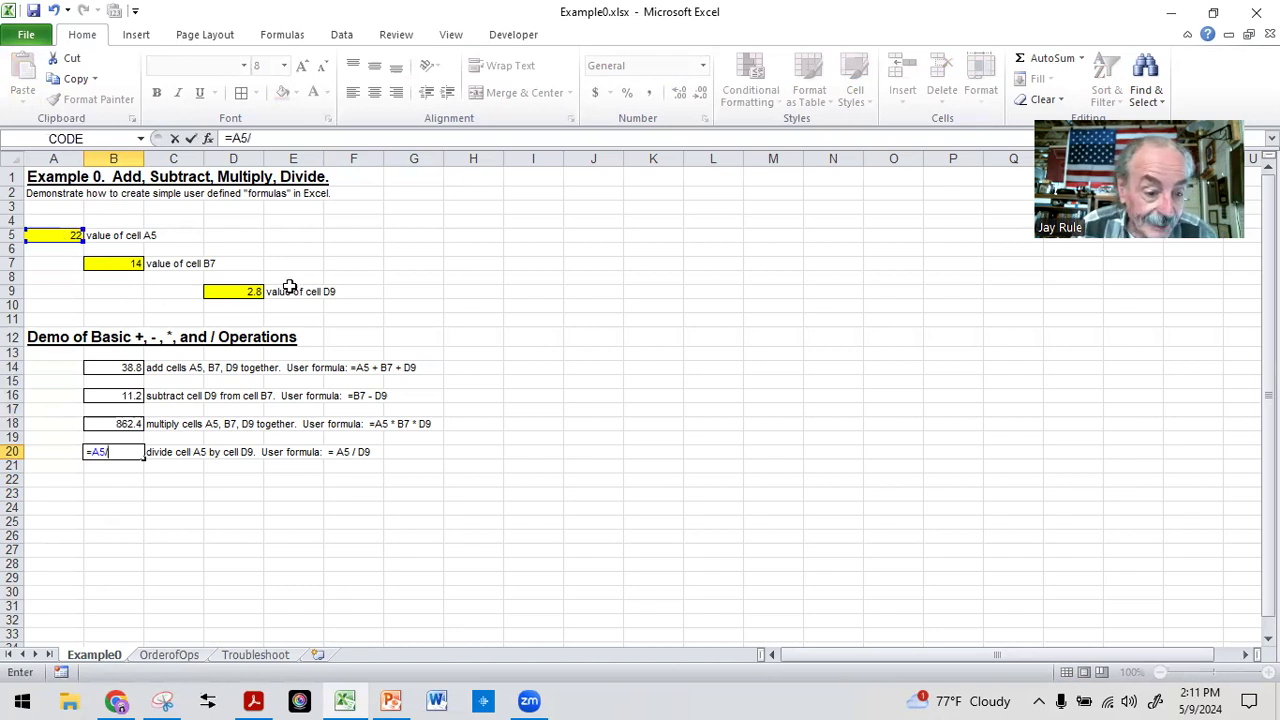
click(237, 292)
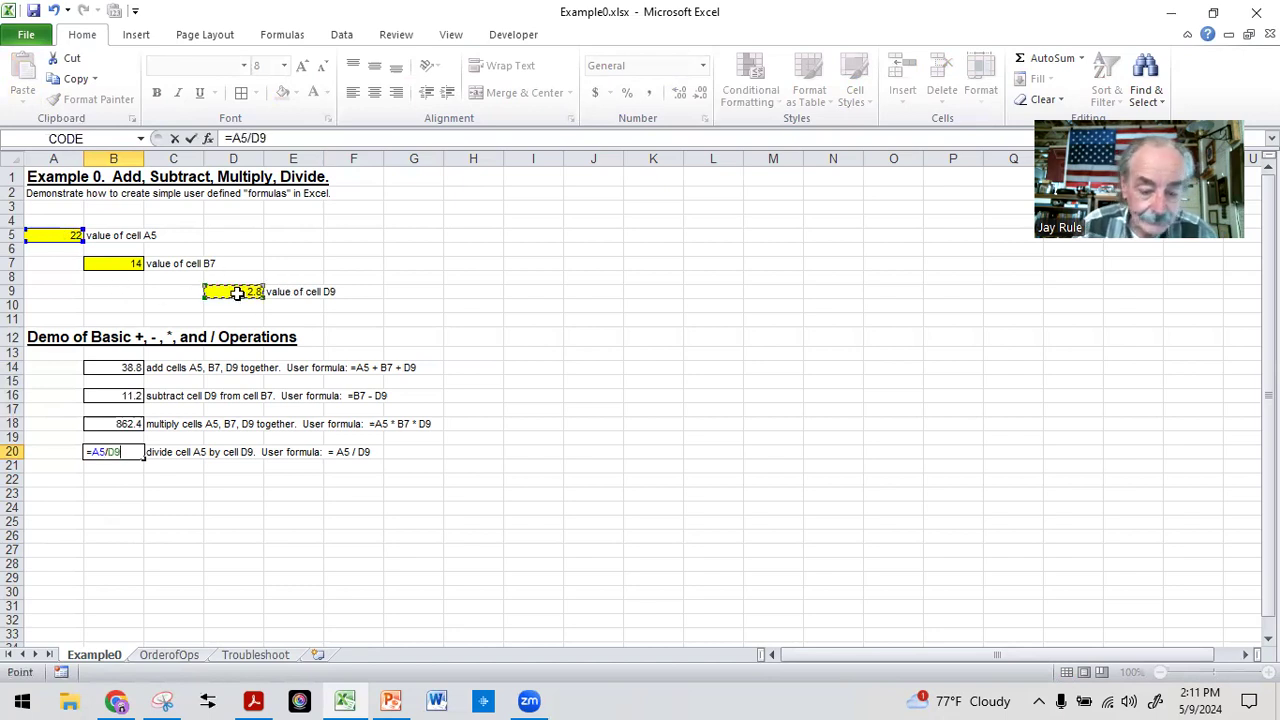
key(Return)
click(127, 521)
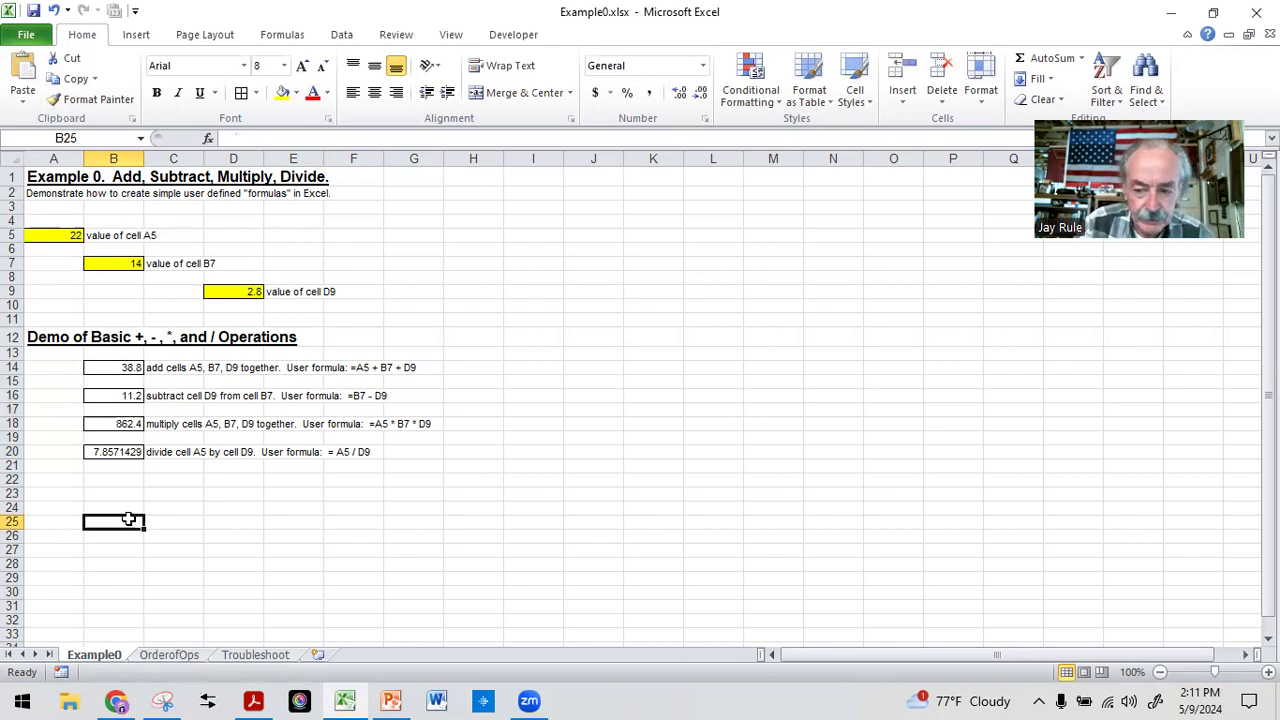
click(175, 490)
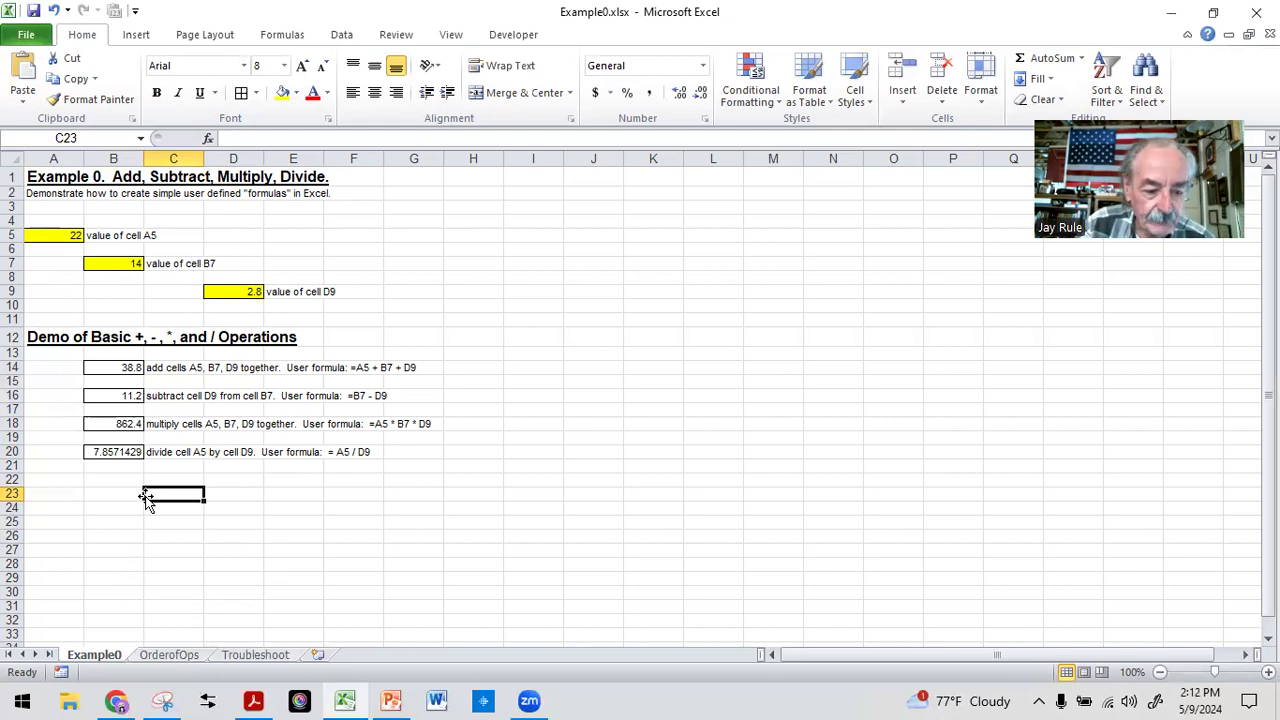
click(112, 452)
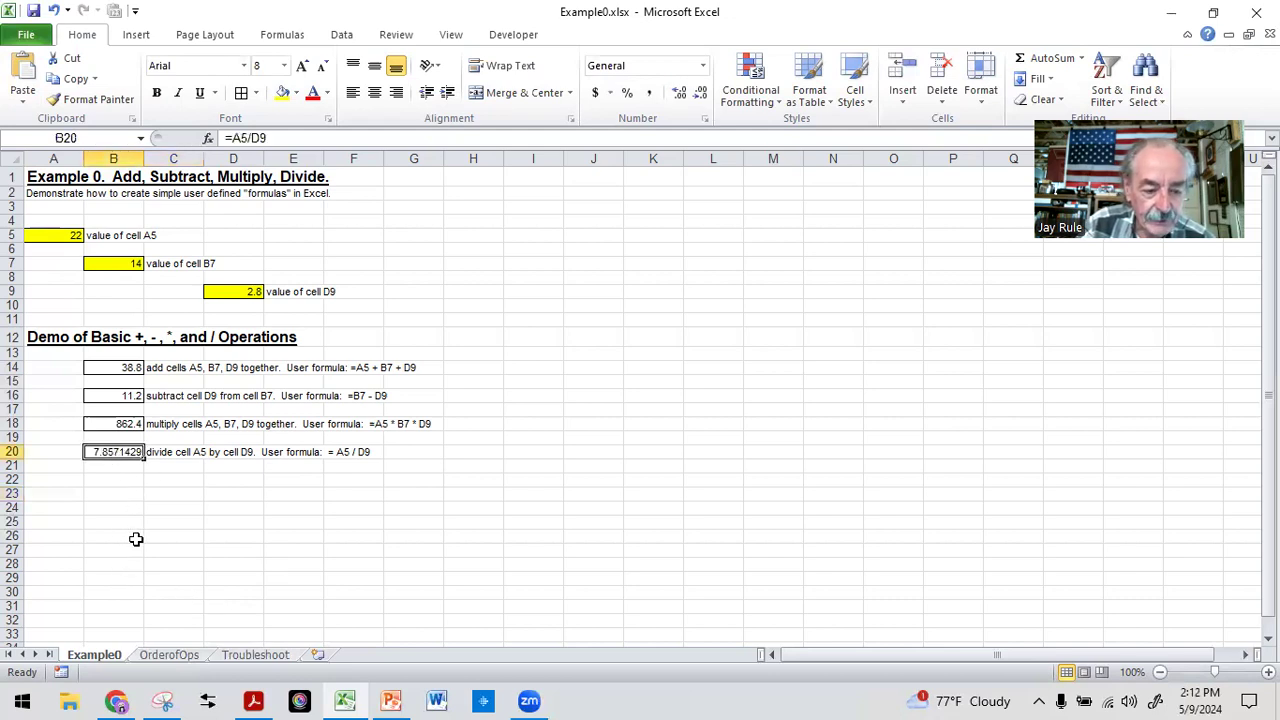
click(207, 535)
click(117, 452)
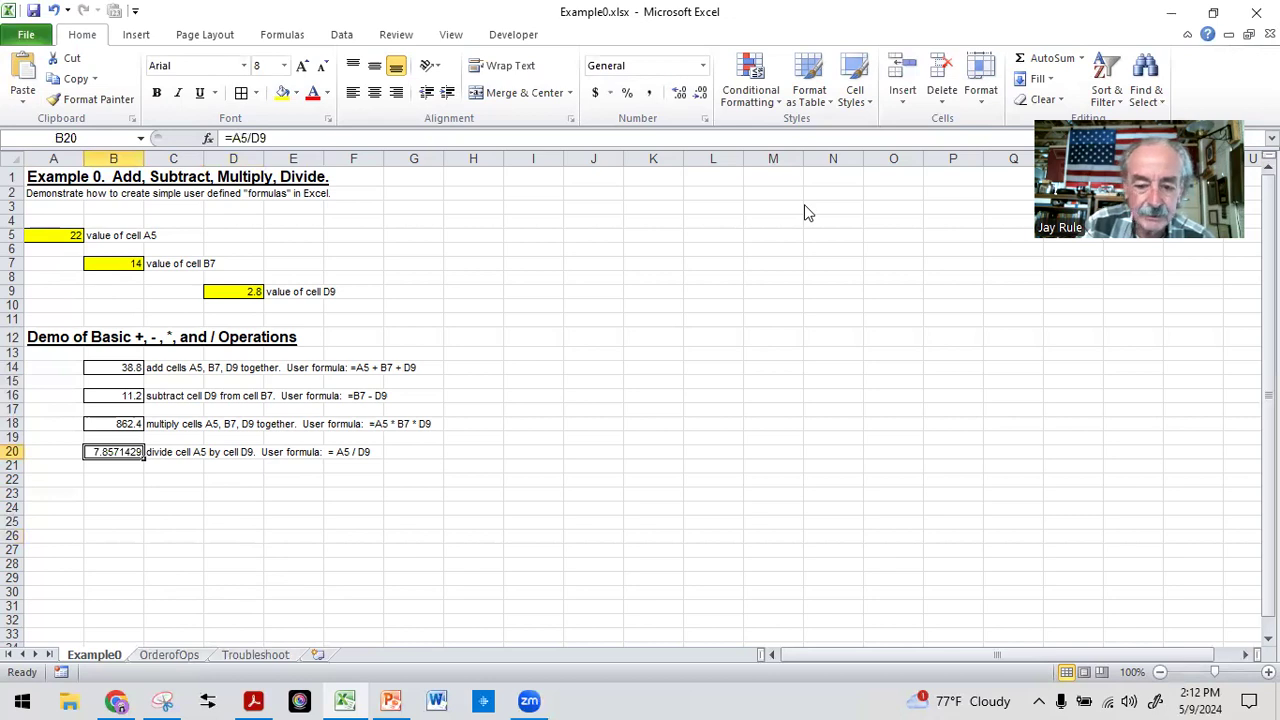
click(121, 454)
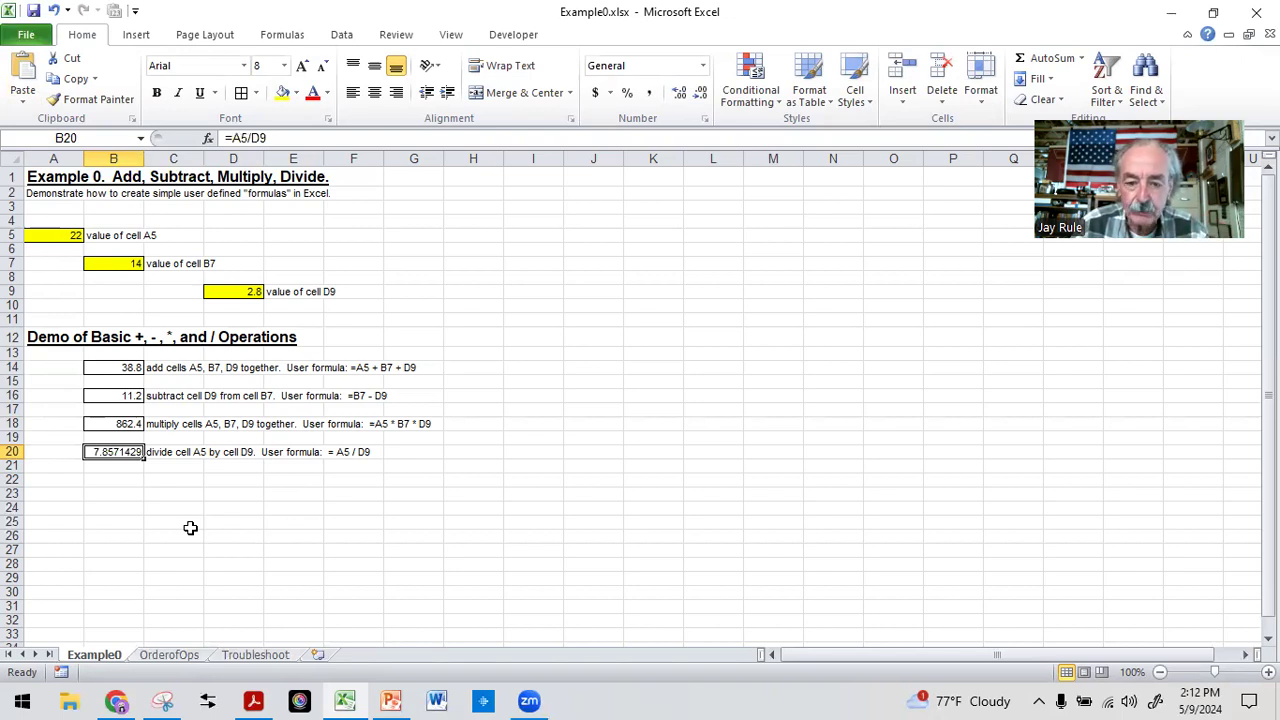
click(100, 534)
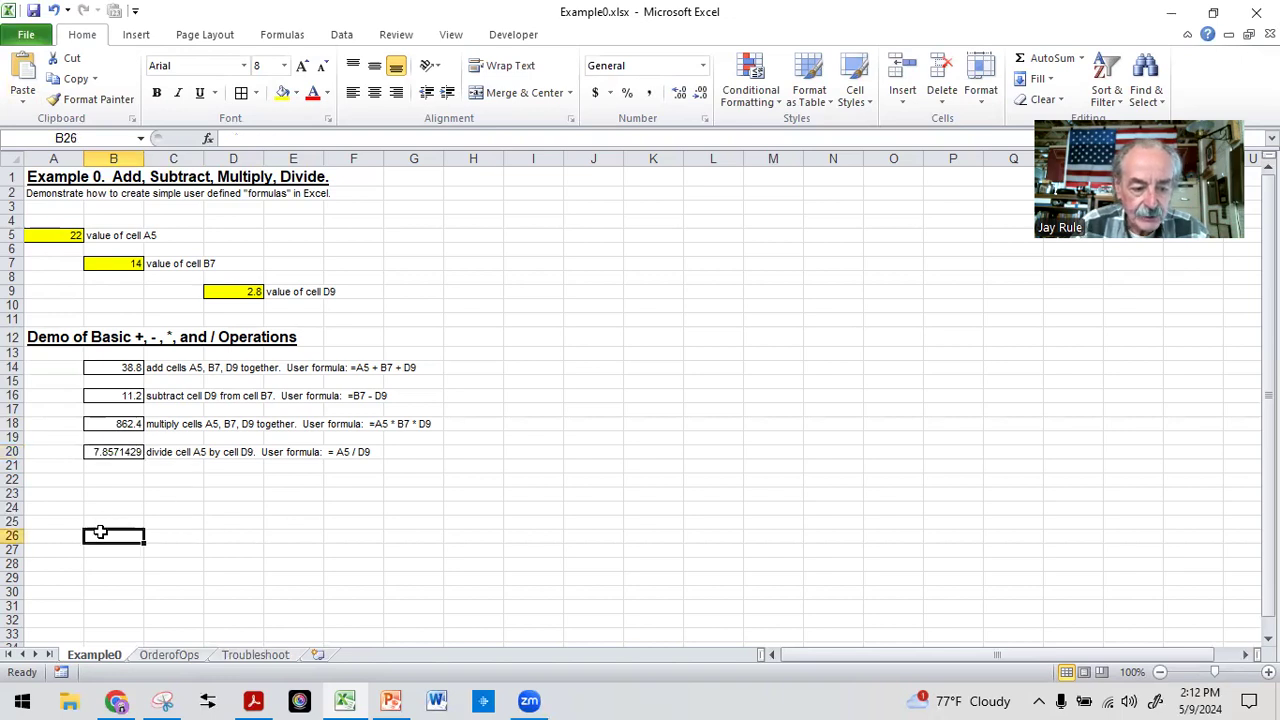
- Format the division result in cell B20 as a Number with 3 decimal places
click(107, 452)
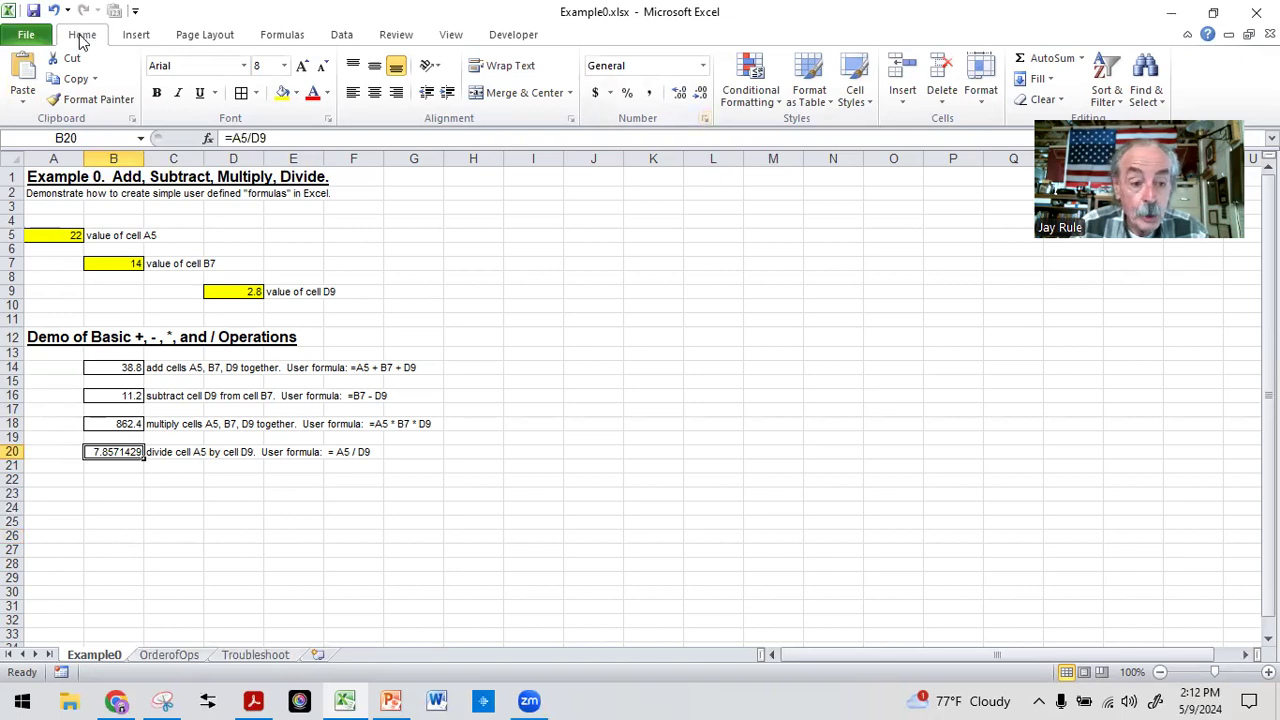
click(705, 120)
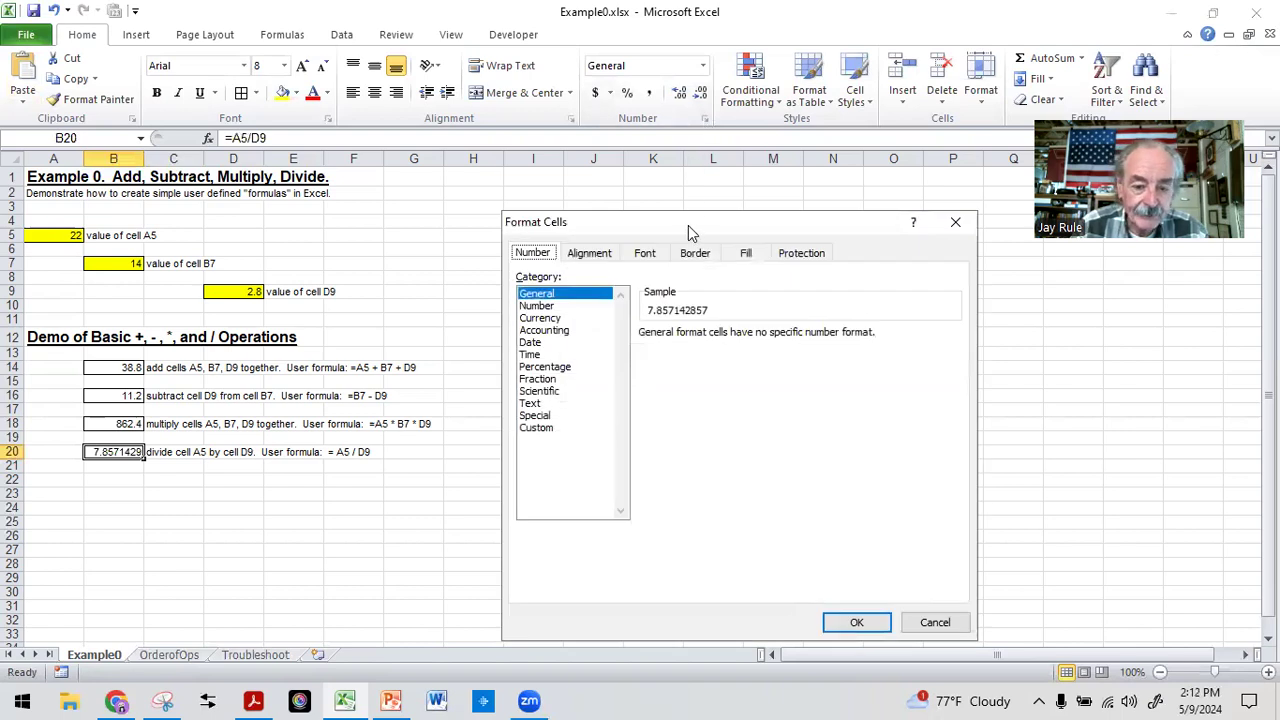
drag(688, 225, 522, 83)
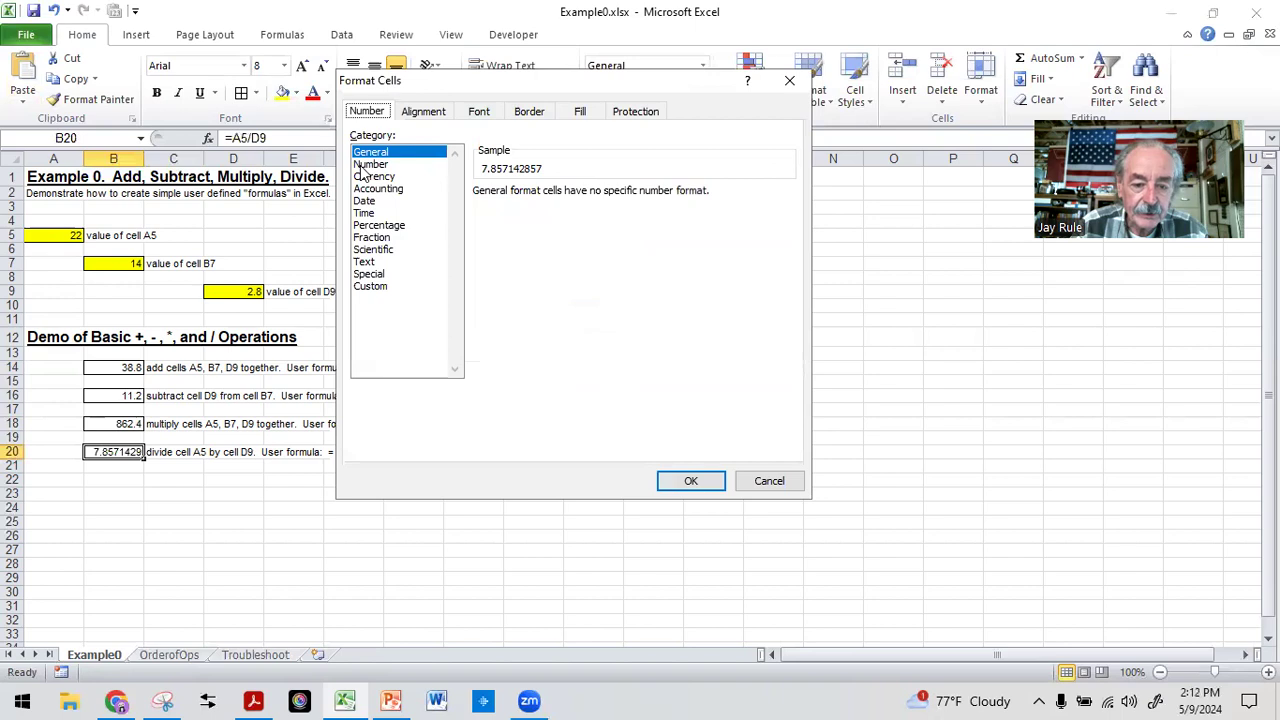
click(368, 165)
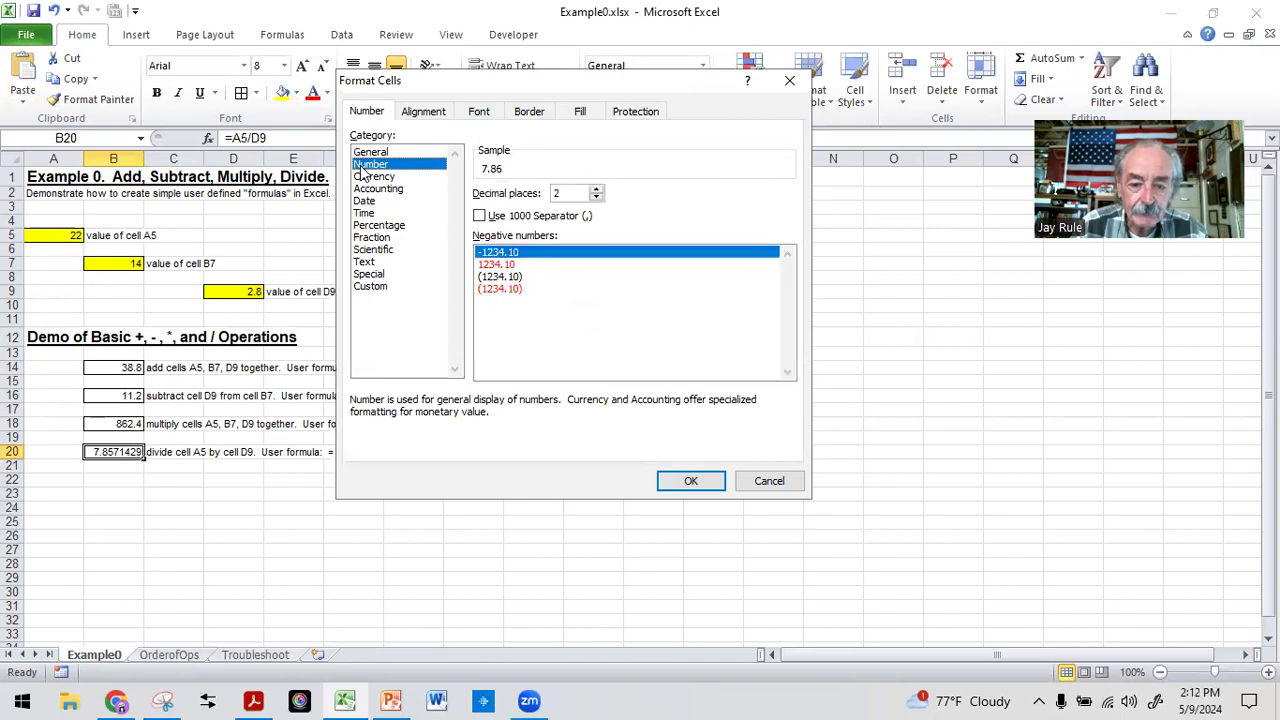
click(595, 188)
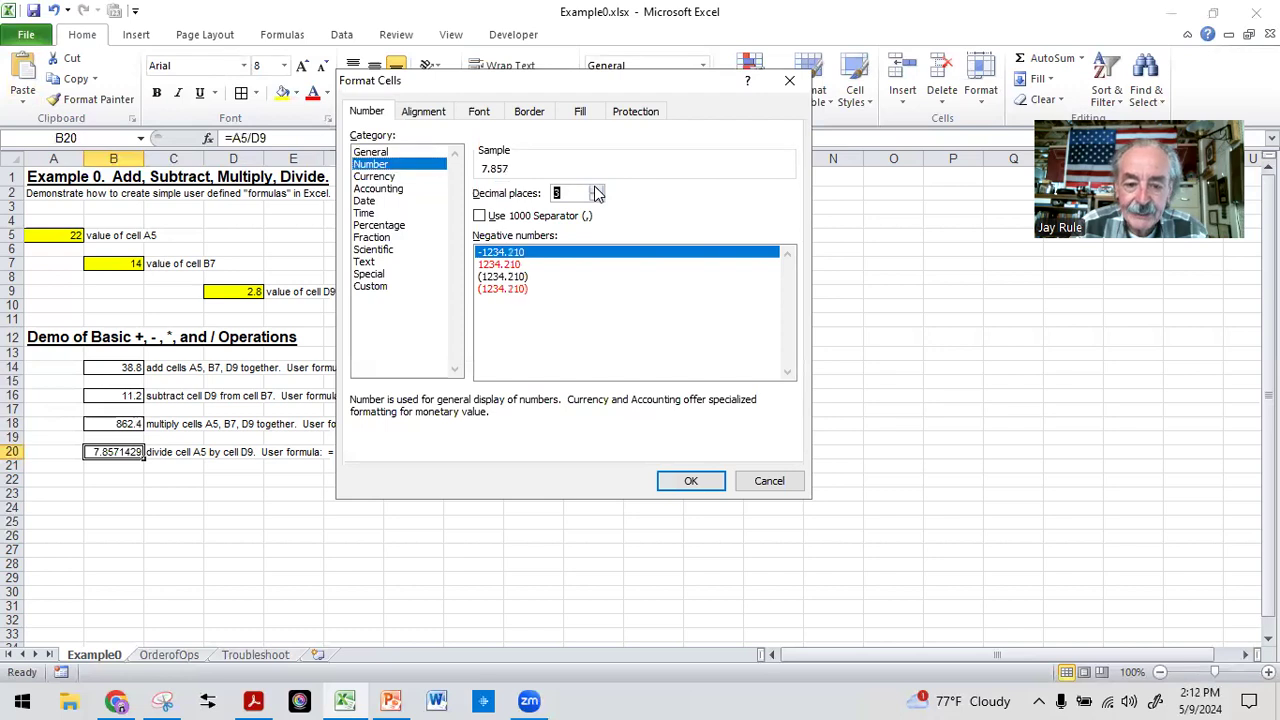
click(691, 481)
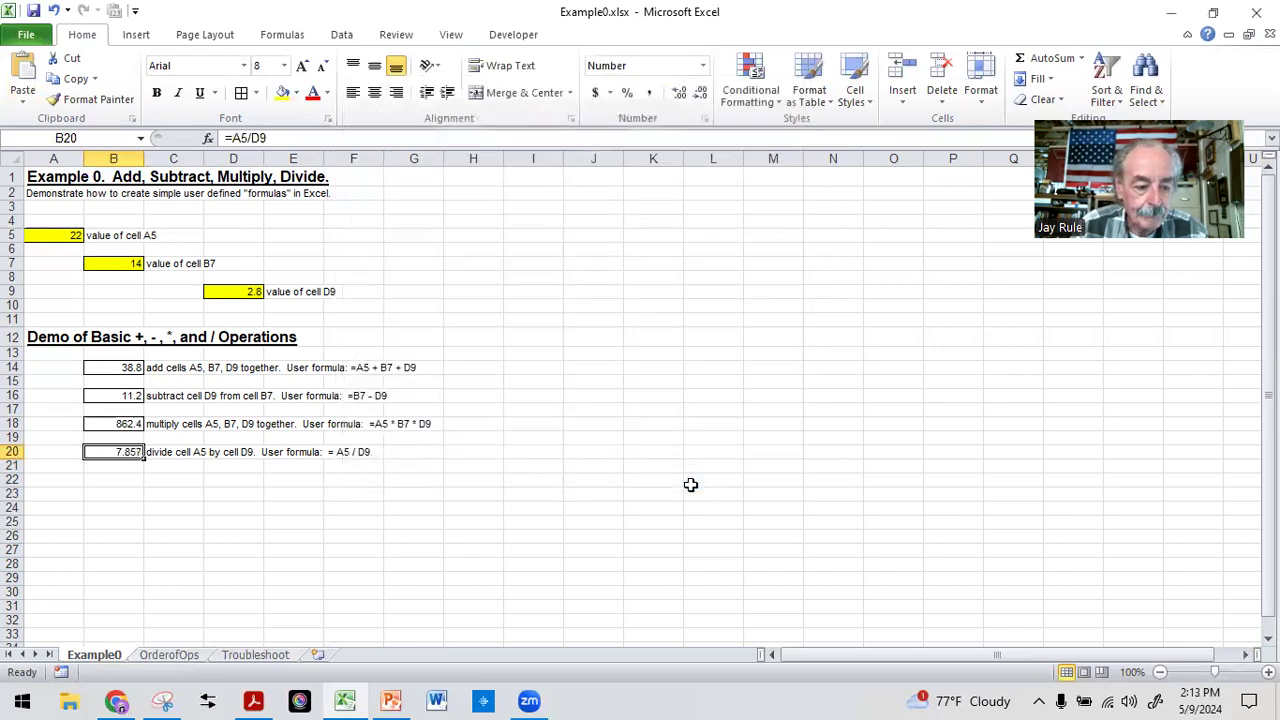
- Increase the decimal places of cell B20's Number format to 10
click(164, 567)
click(98, 451)
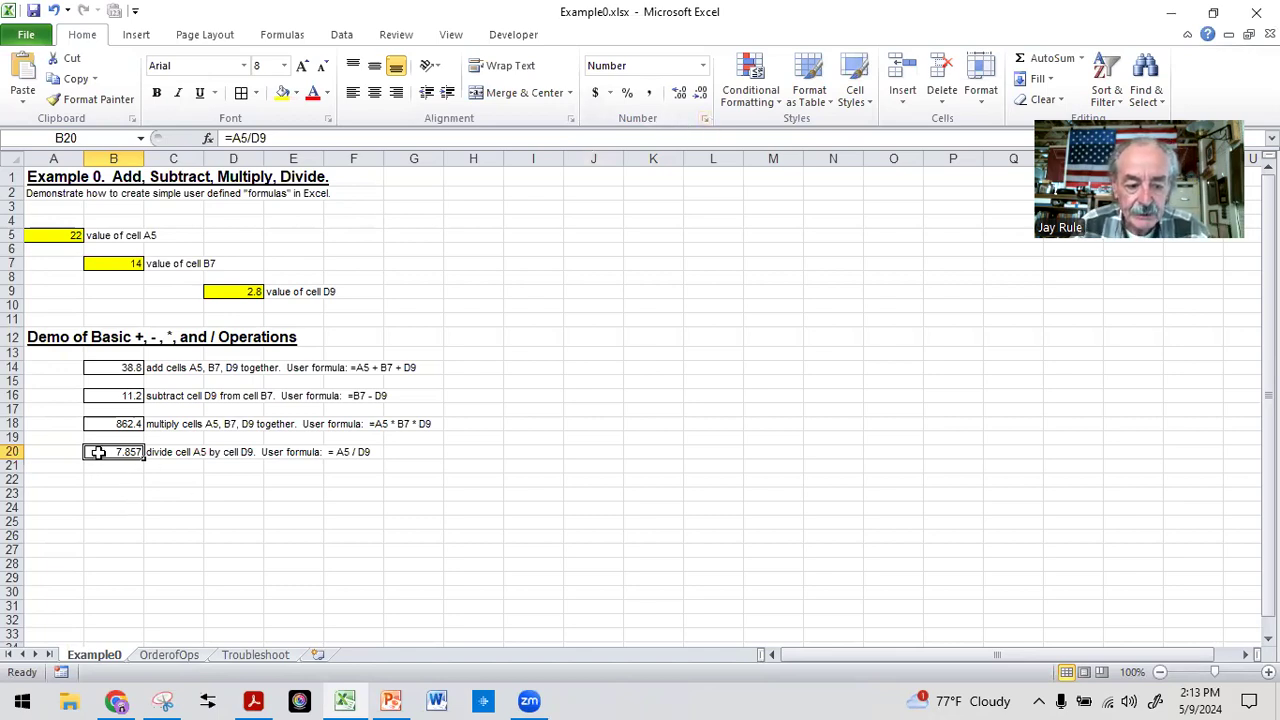
click(706, 121)
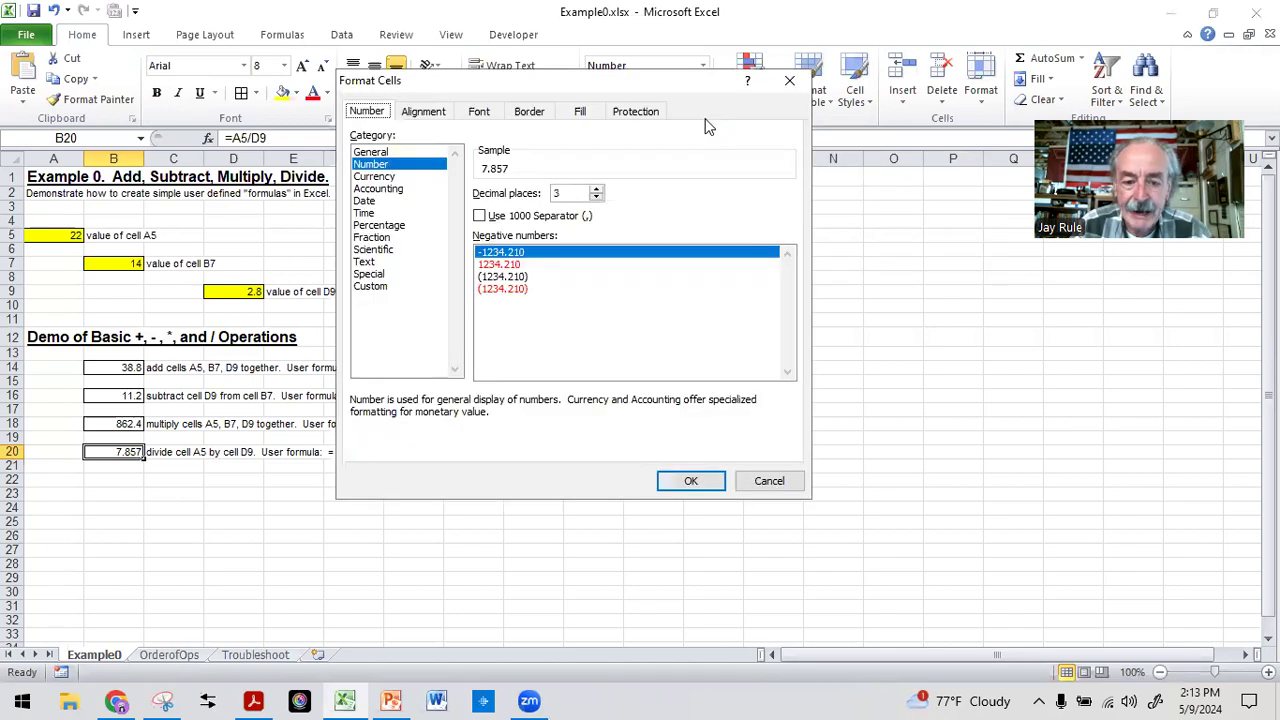
click(597, 189)
click(597, 189)
click(597, 189)
click(597, 189)
click(597, 189)
click(597, 189)
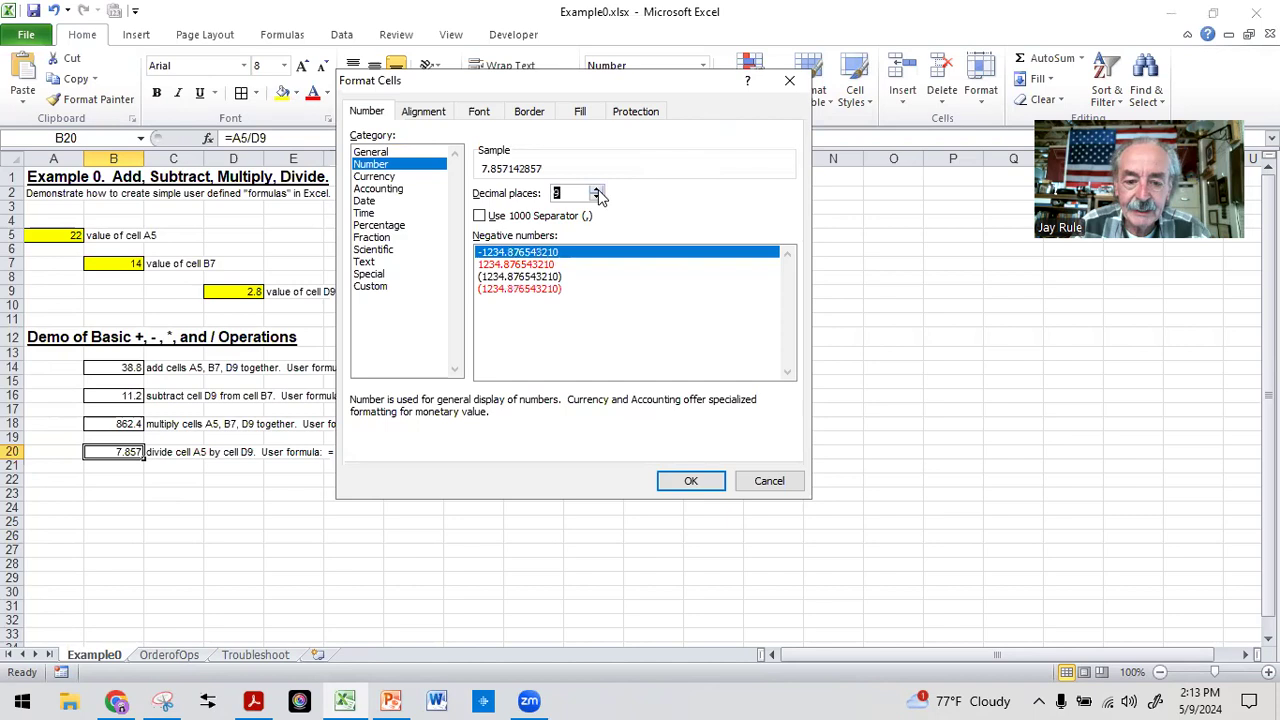
click(597, 189)
click(677, 480)
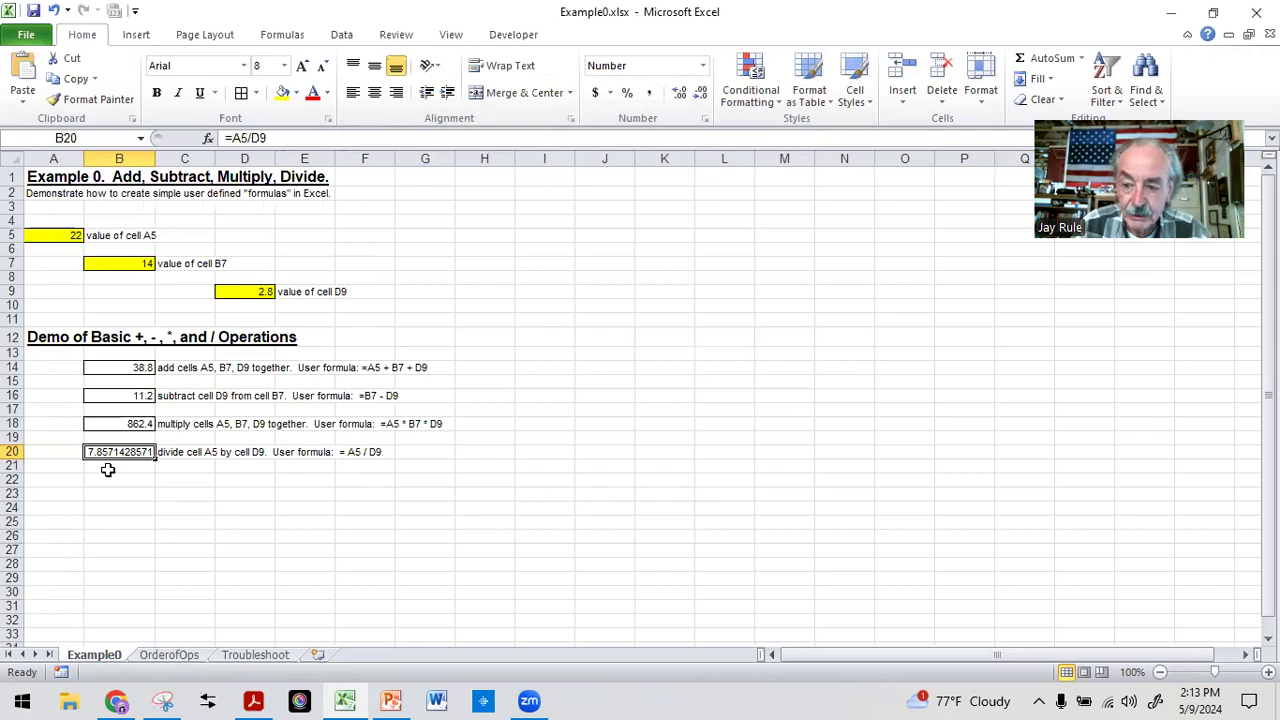
click(124, 507)
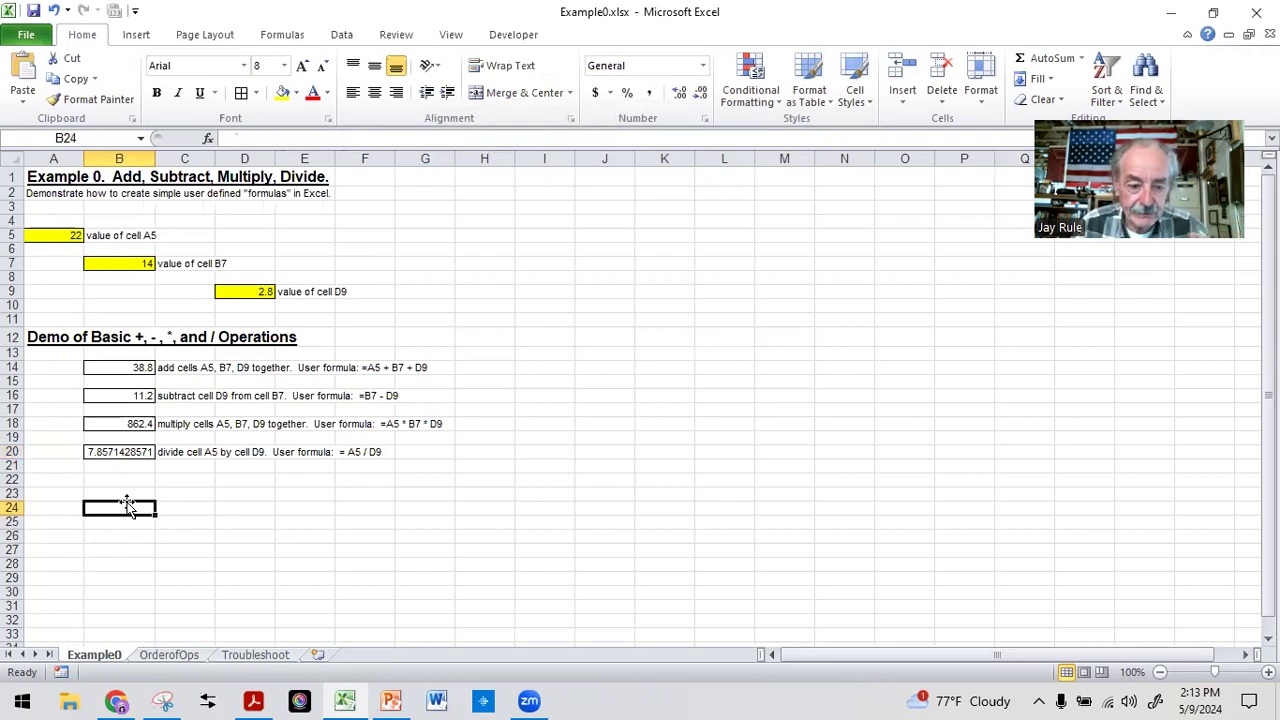
click(110, 494)
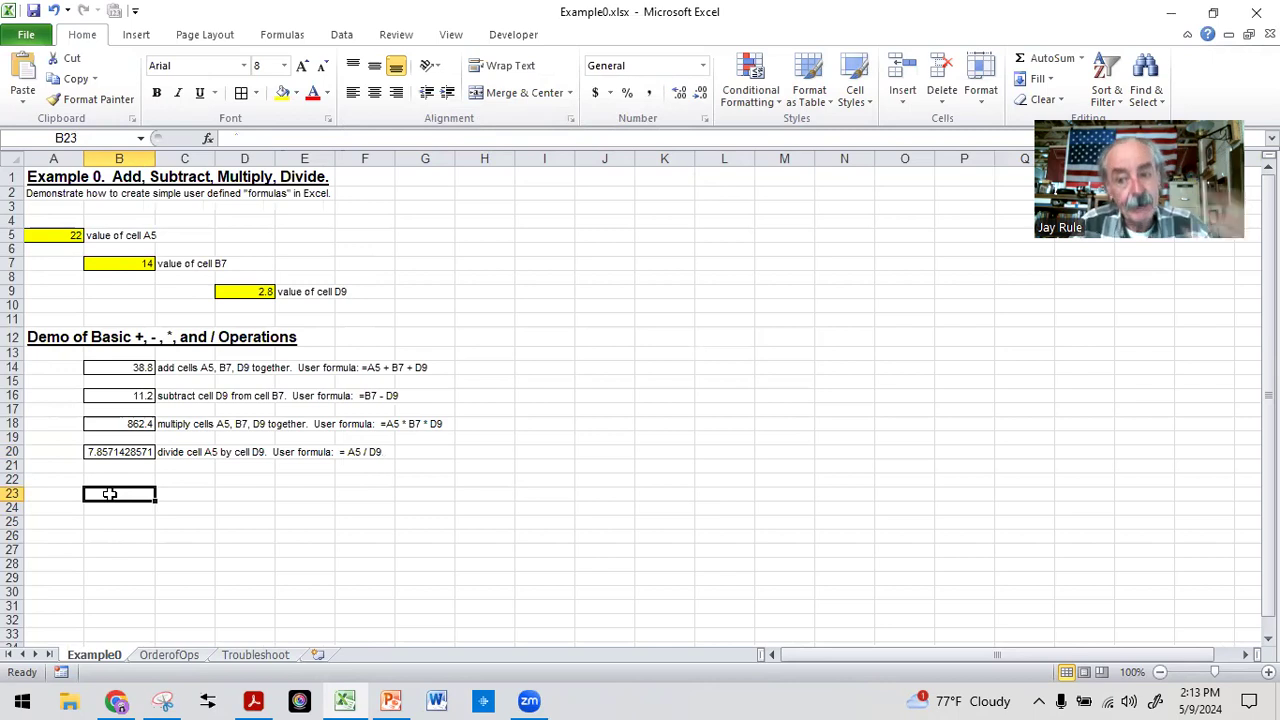
click(116, 480)
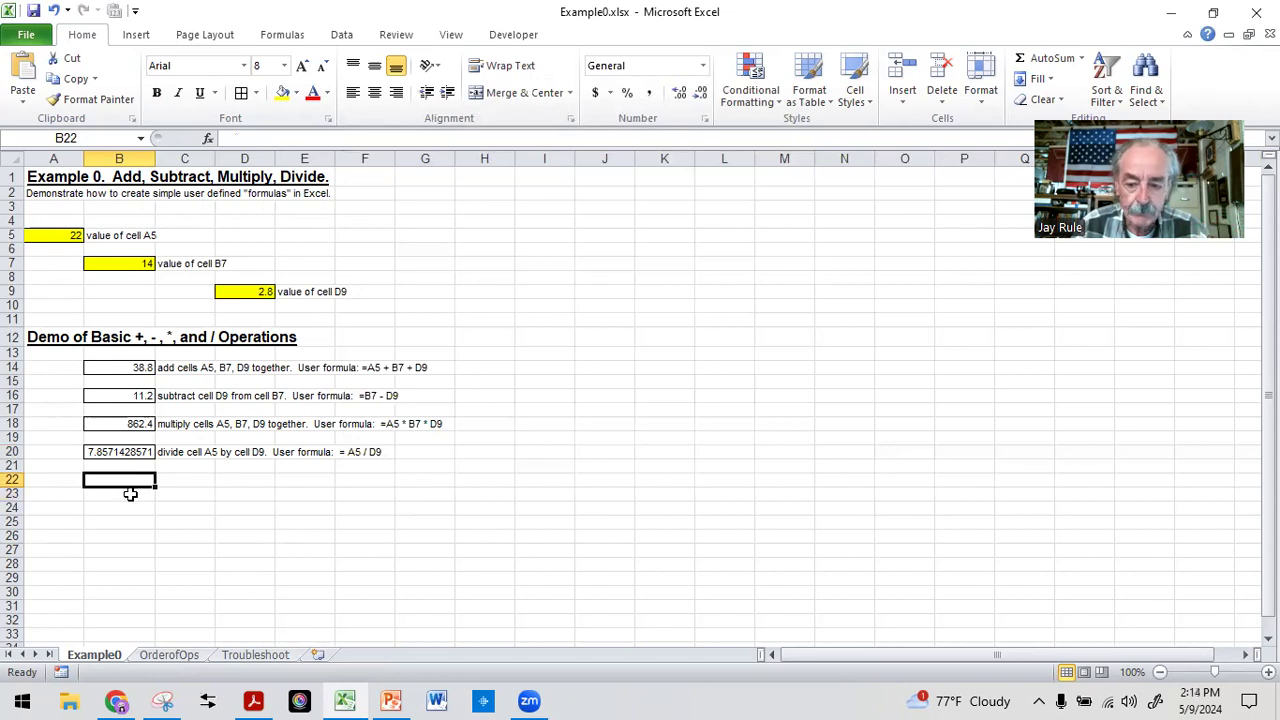
- Compare the OrderofOps sheet with the Example0 sheet, examining the input values, empty formula cells and order-of-operation rules
click(158, 655)
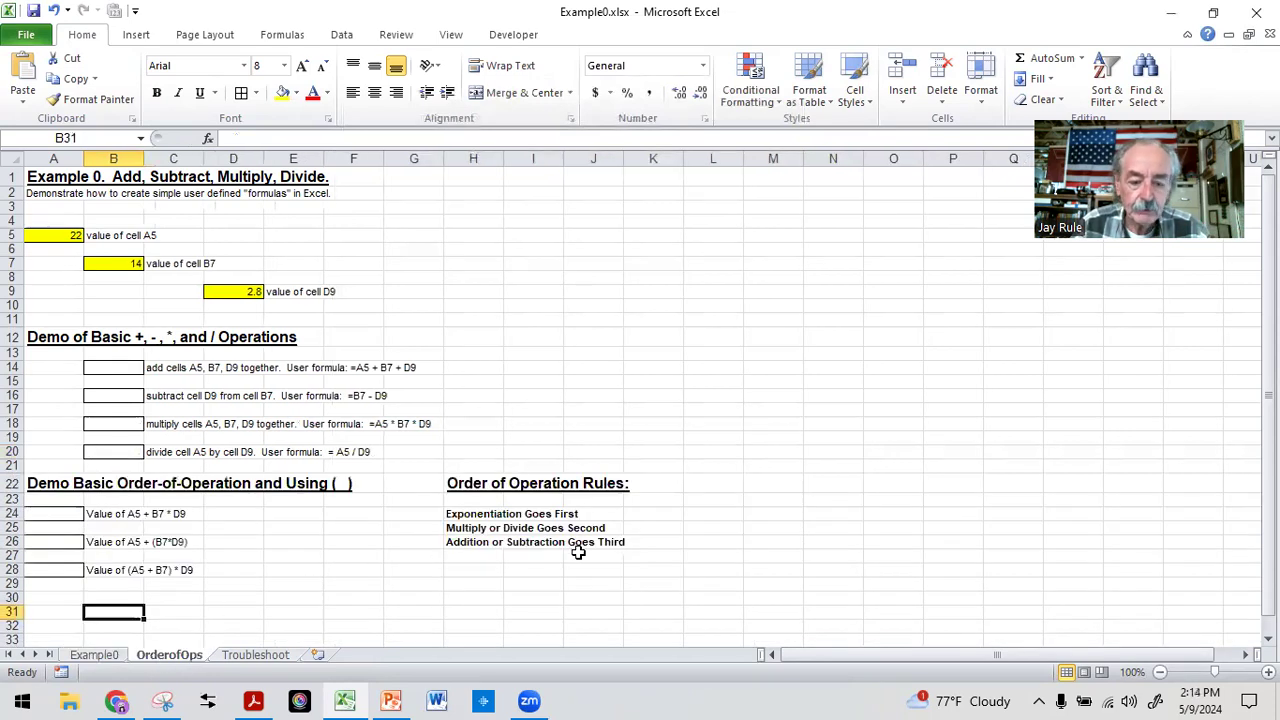
click(410, 598)
click(512, 608)
click(316, 598)
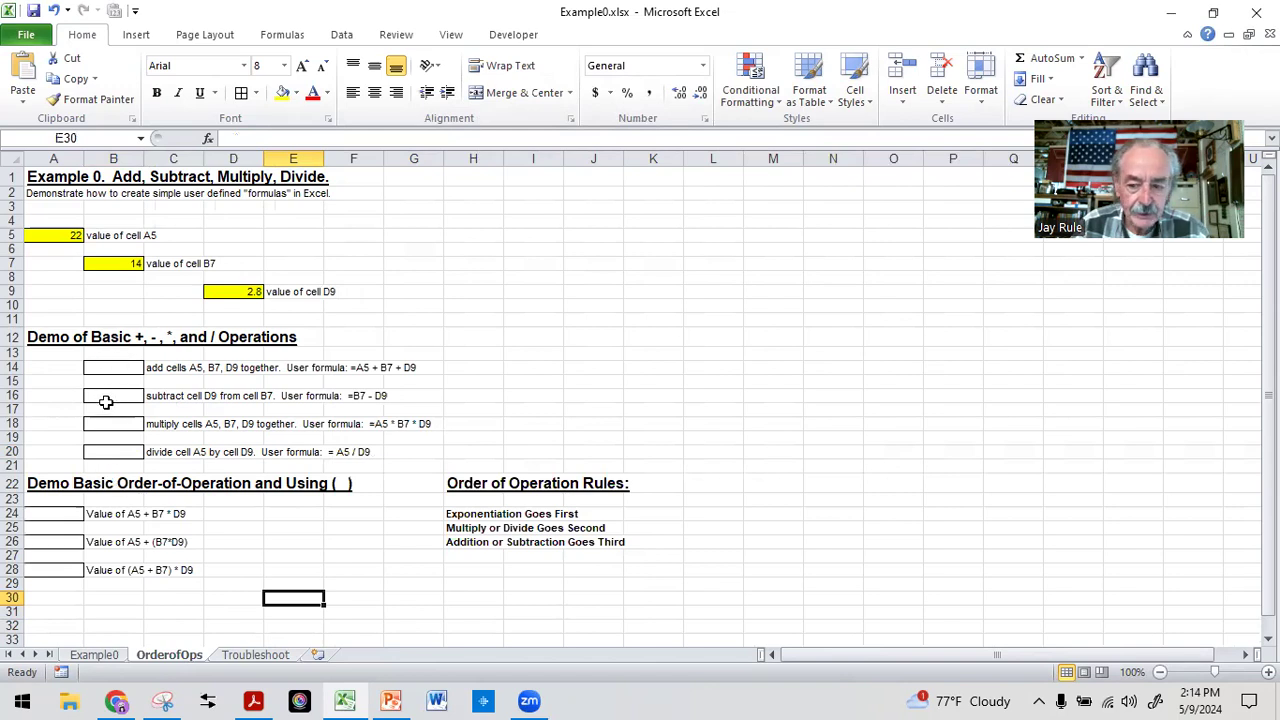
click(98, 655)
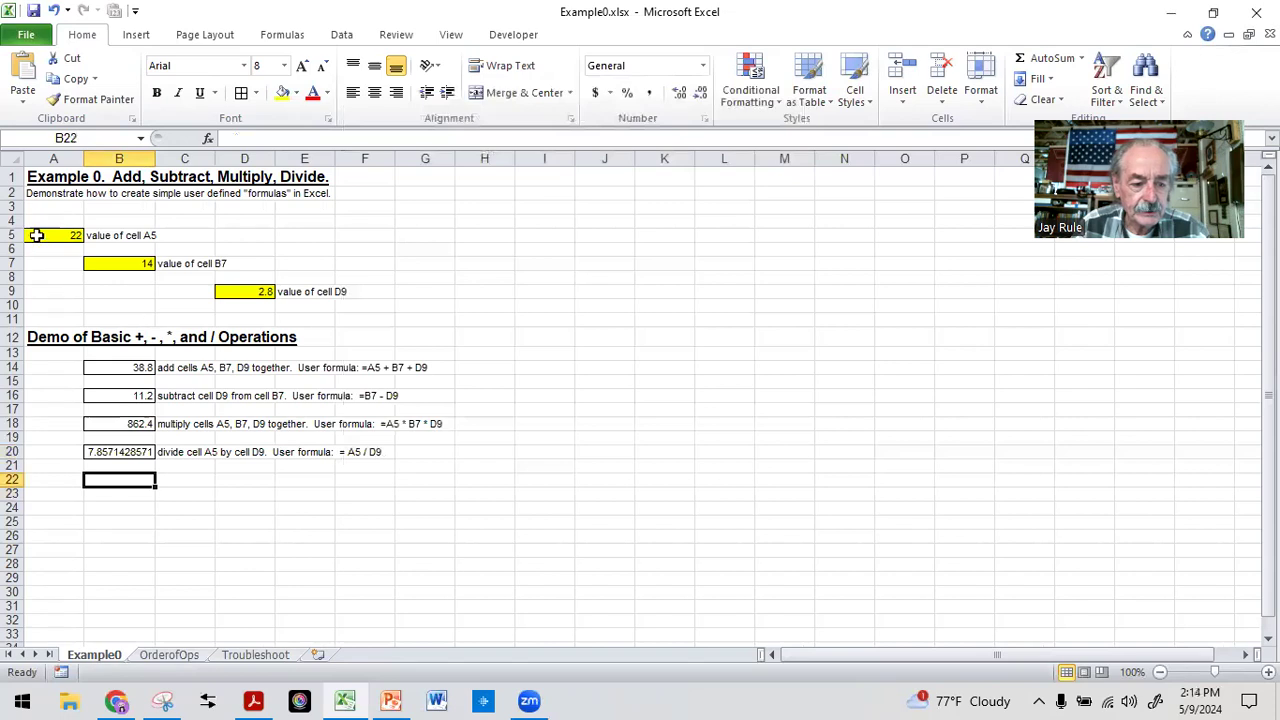
click(182, 658)
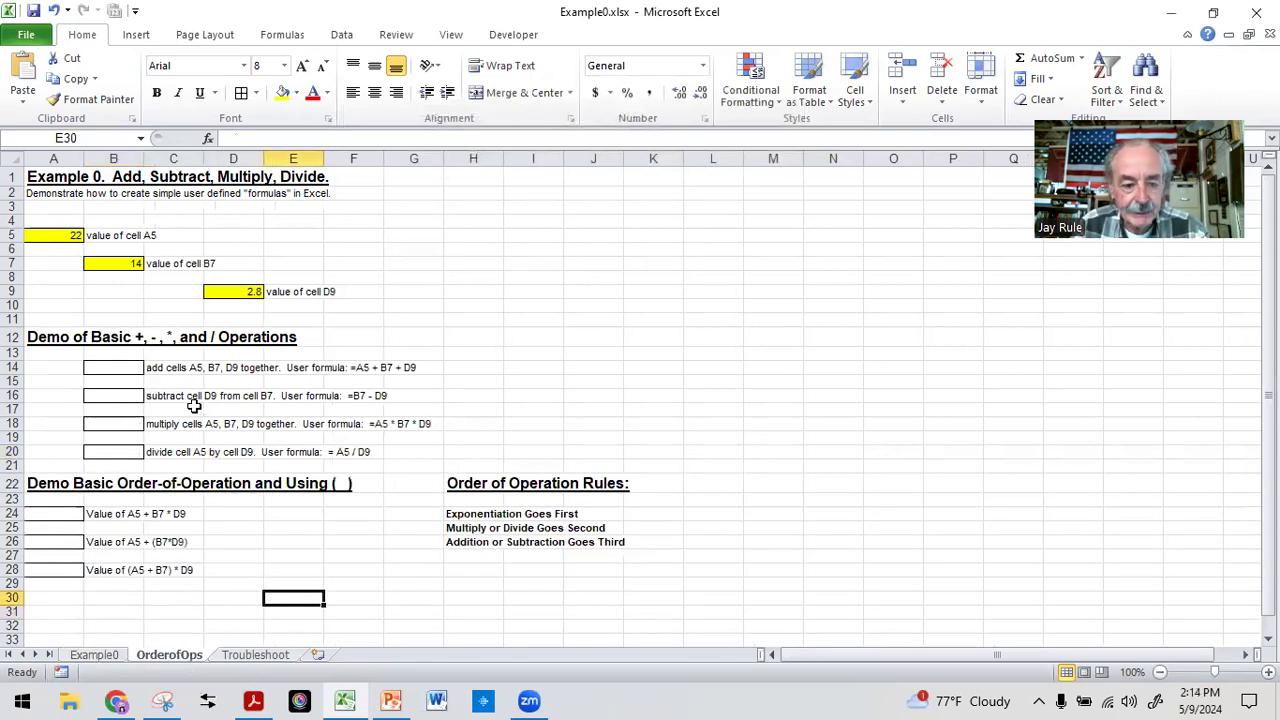
click(101, 656)
click(170, 580)
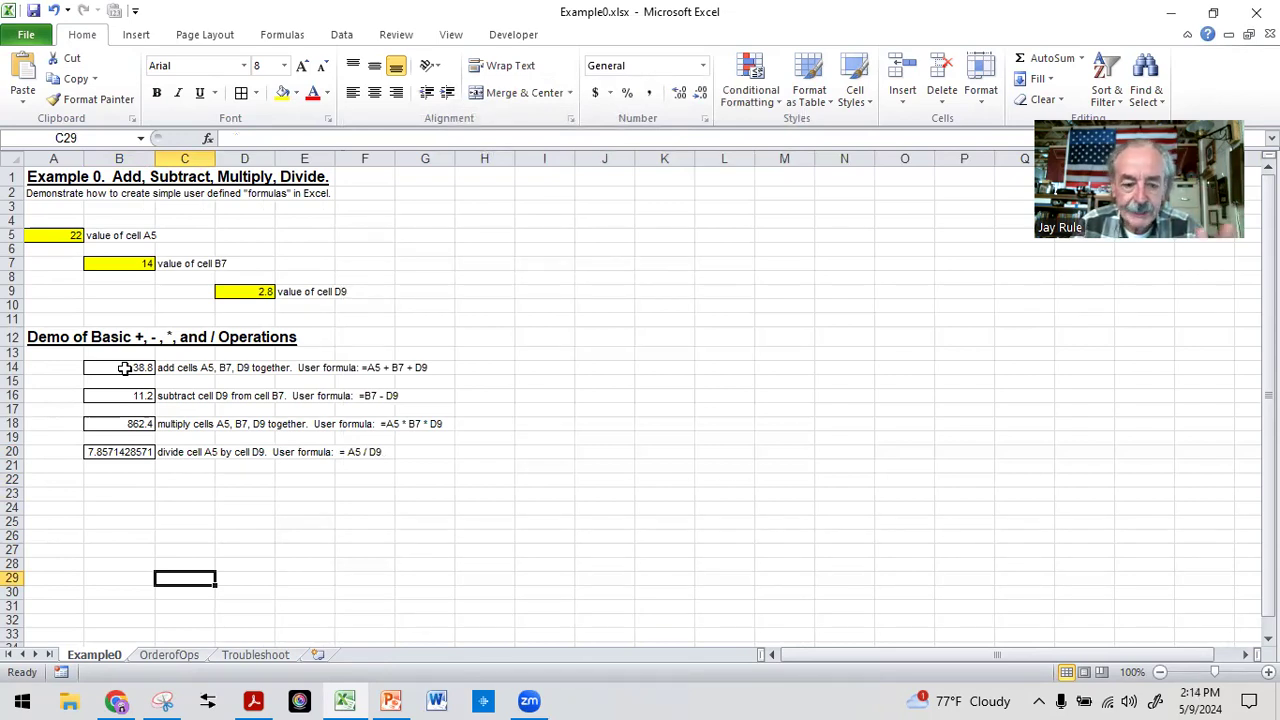
- Copy the formula range B14:B20 from the Example0 sheet and paste it at cell B14 of the OrderofOps sheet
drag(123, 367, 119, 456)
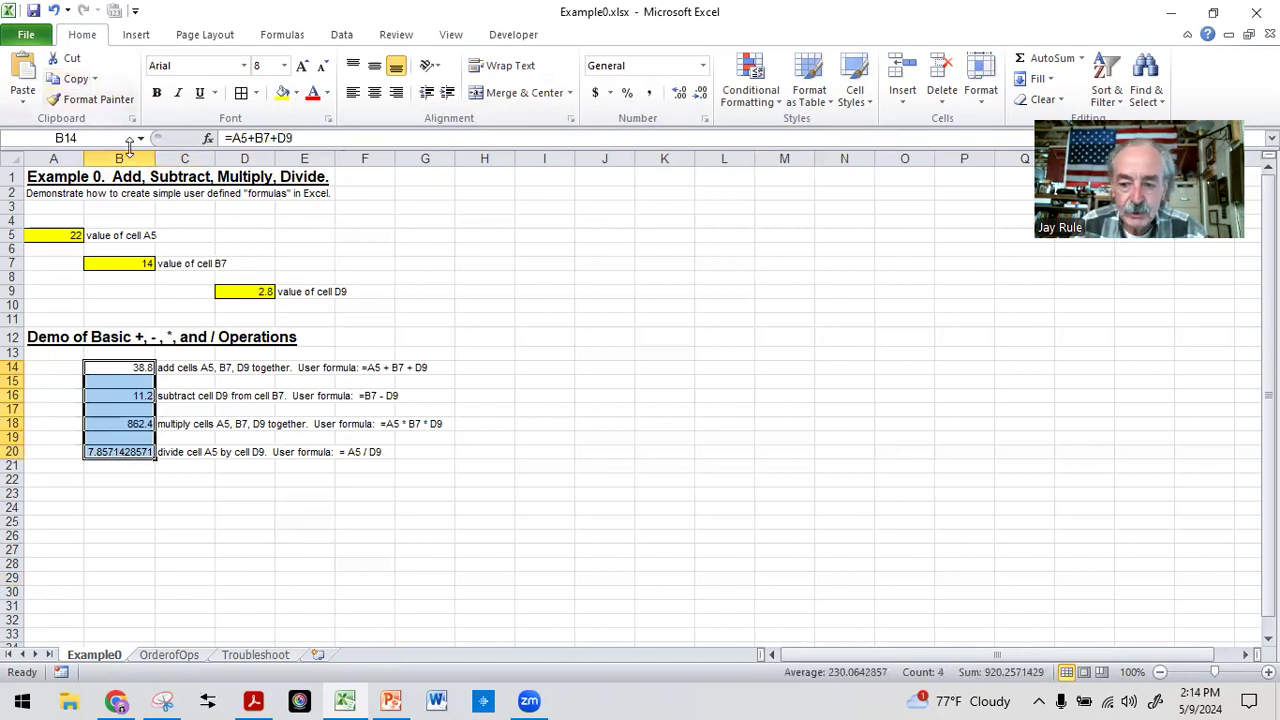
click(70, 87)
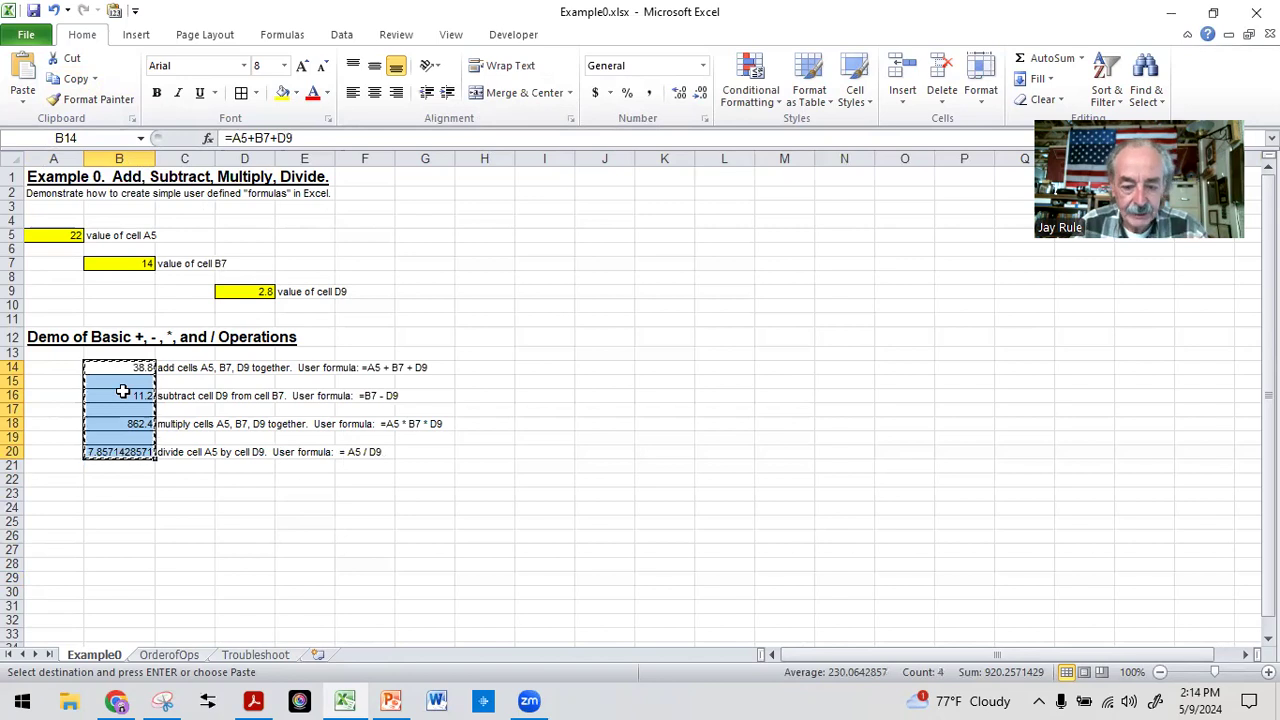
click(169, 655)
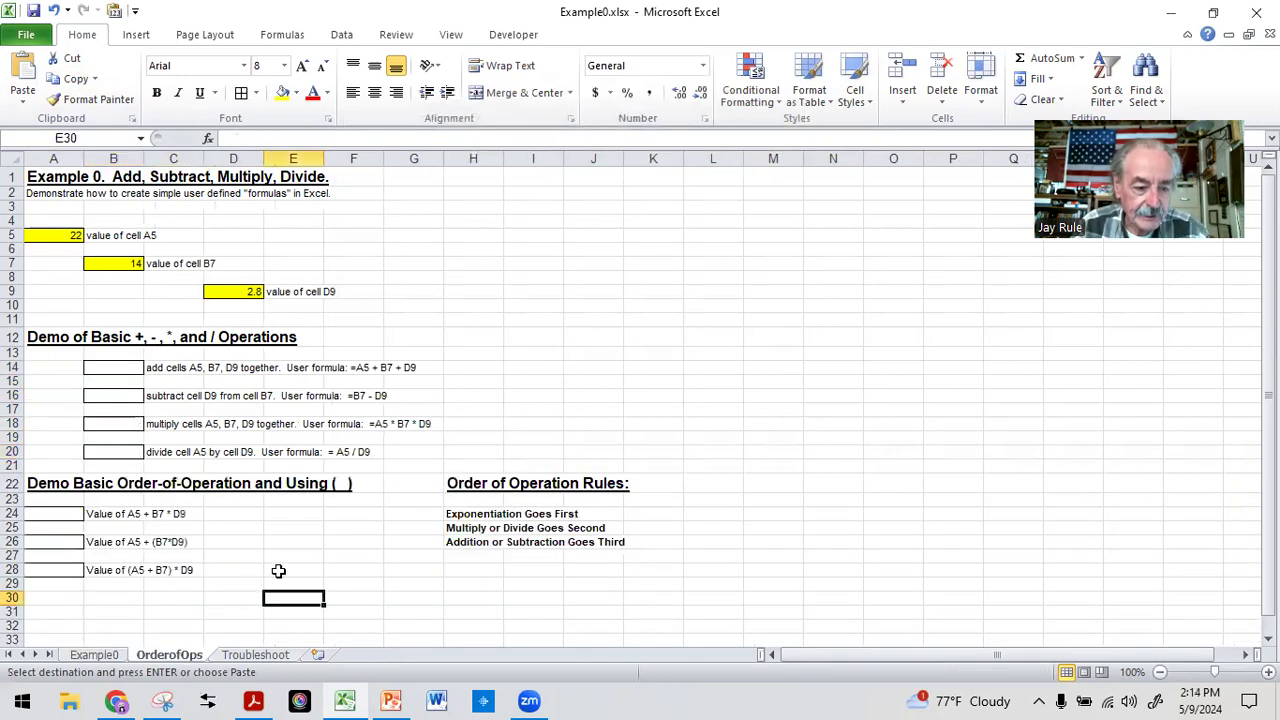
click(115, 368)
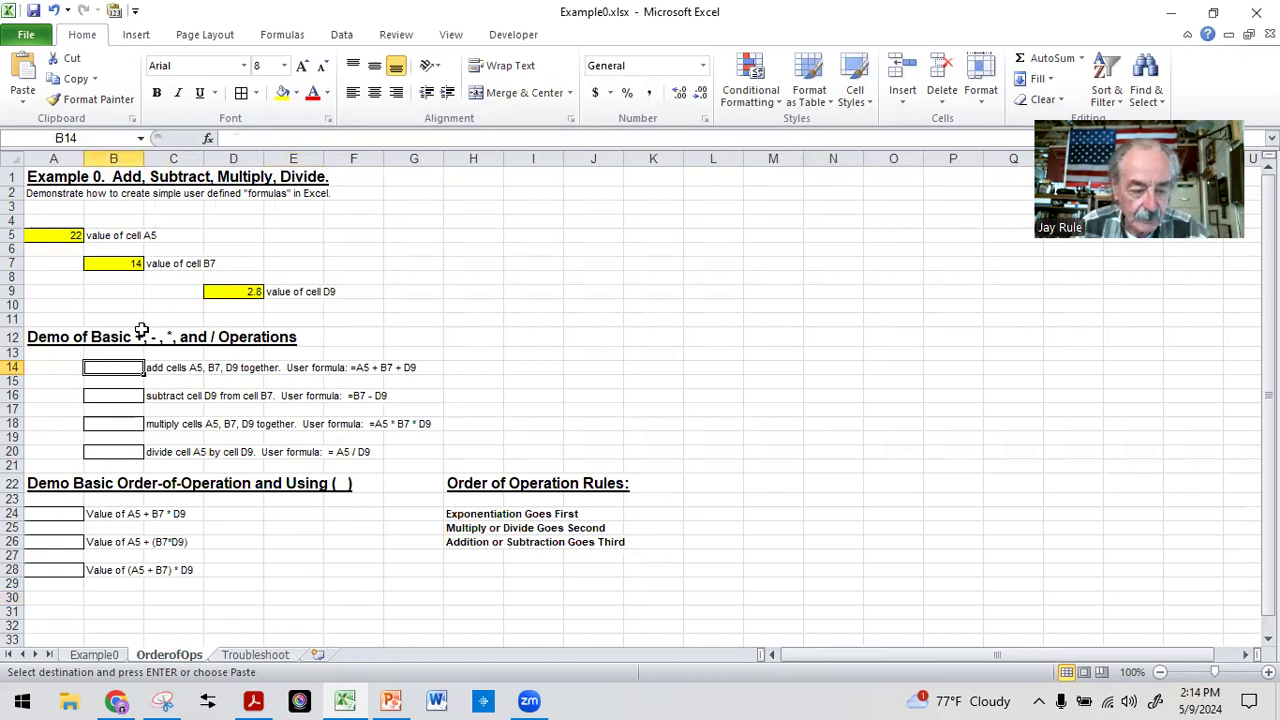
click(22, 66)
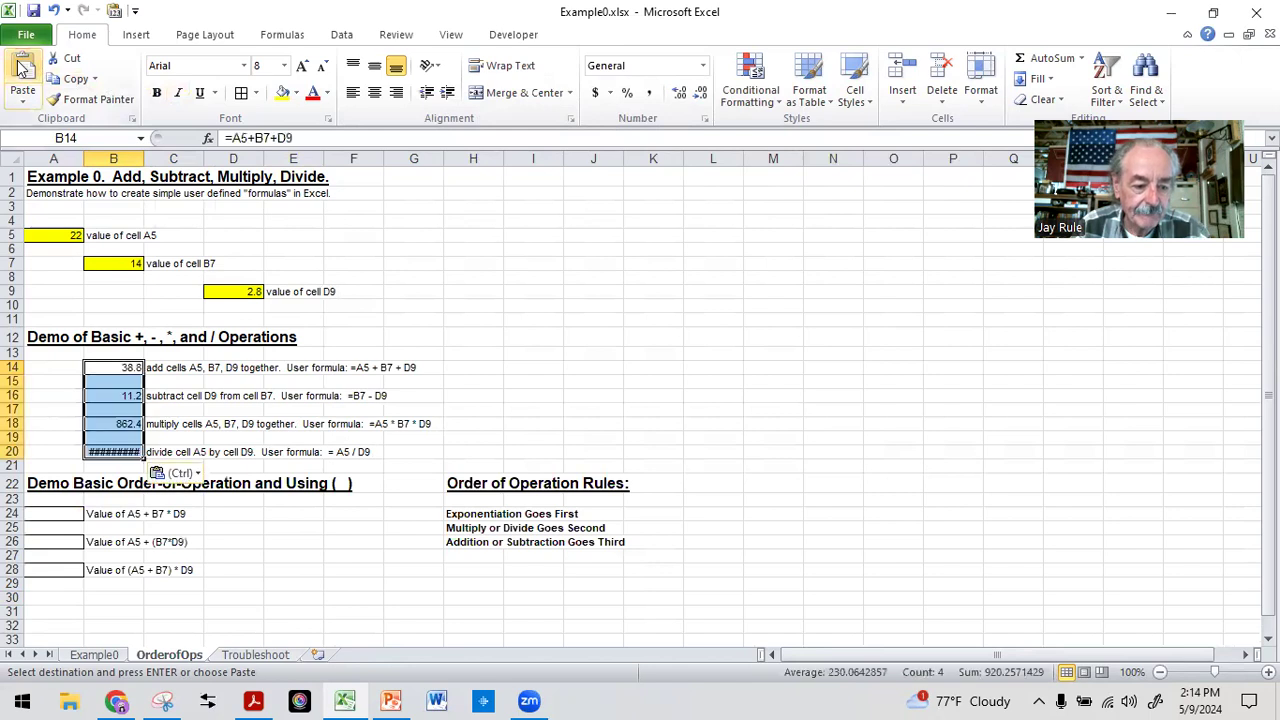
click(286, 616)
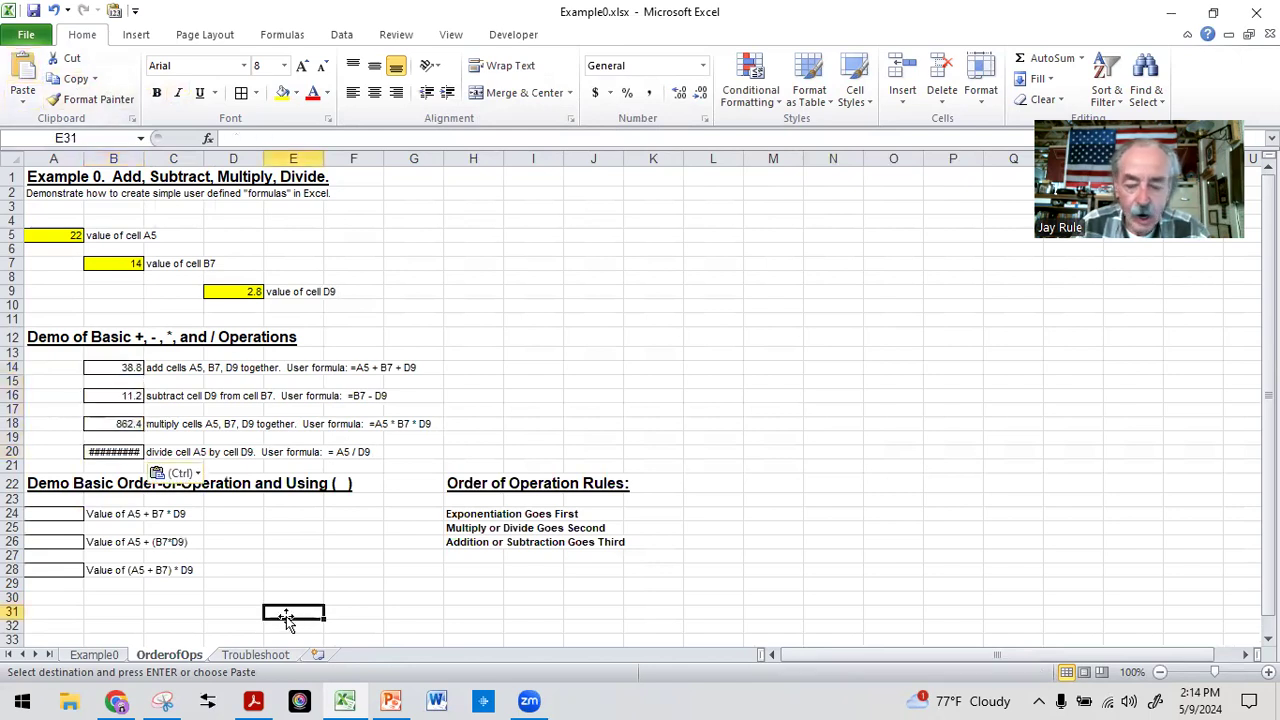
- Inspect the pasted addition formula in B14 and the division formula in B20 on the OrderofOps sheet
click(118, 368)
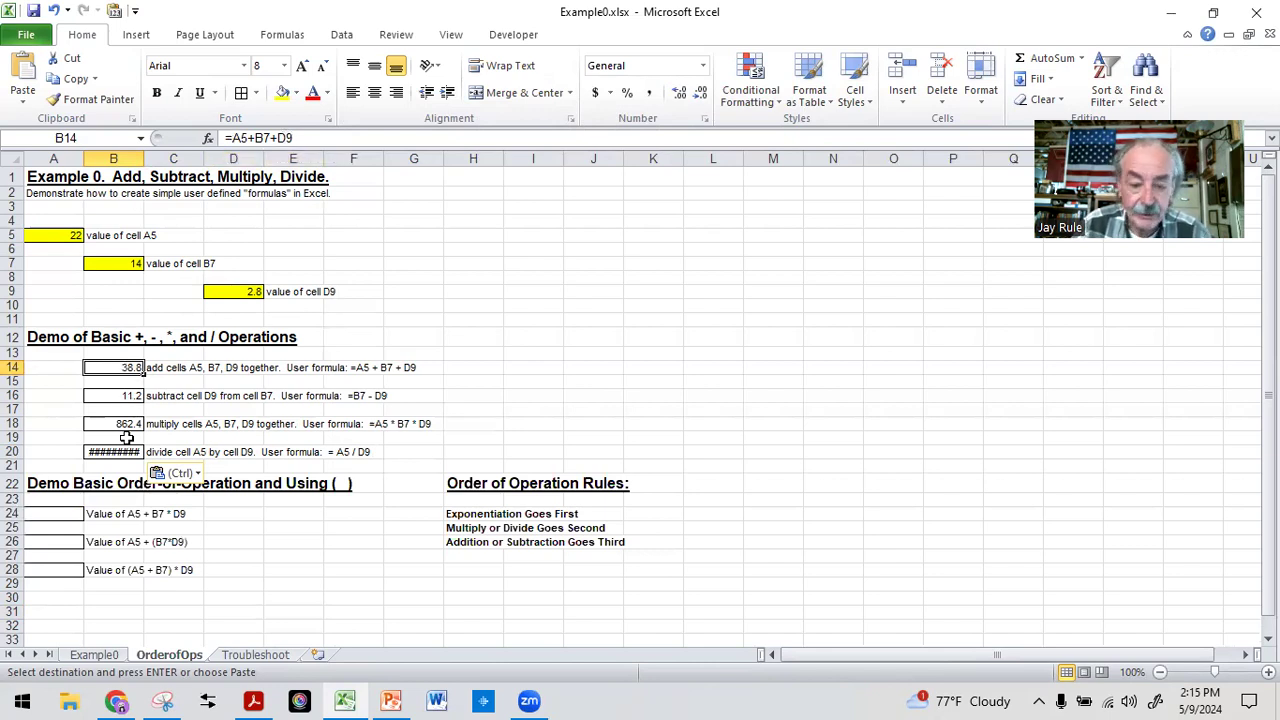
click(298, 597)
click(92, 451)
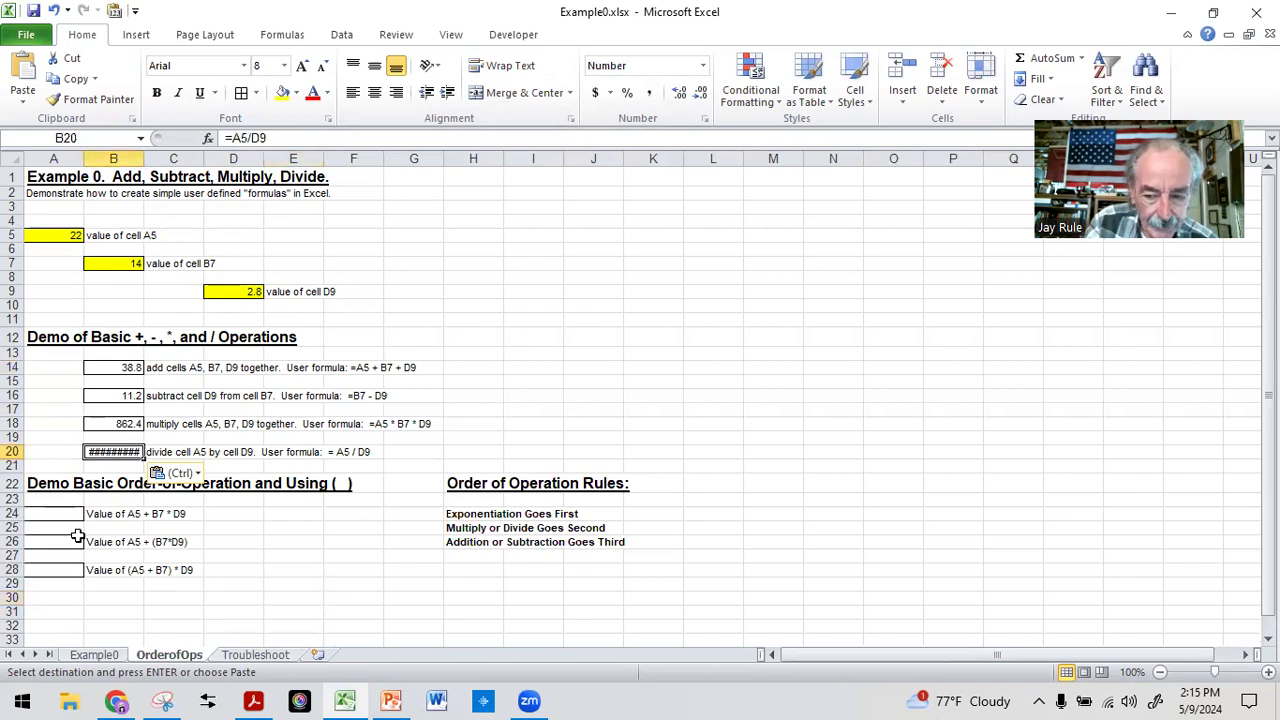
click(299, 573)
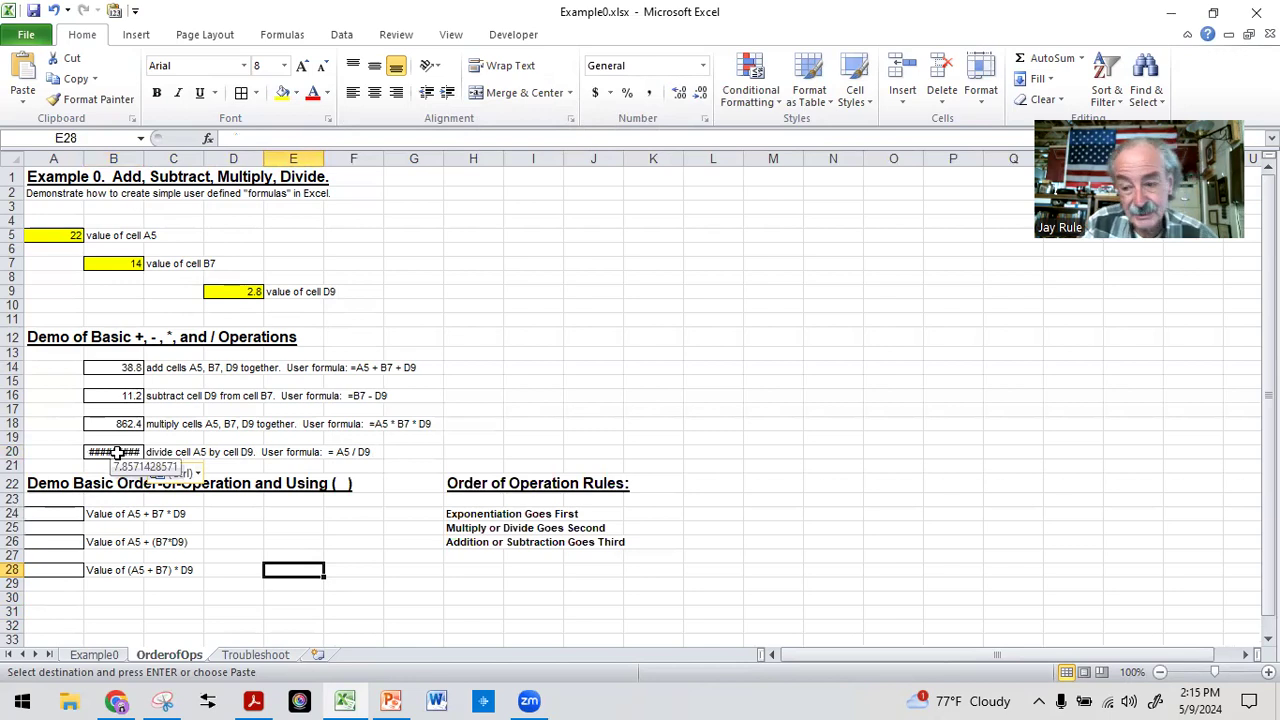
- Adjust the width of column B on the OrderofOps sheet, leaving it wide enough to display the full division result in B20
click(44, 406)
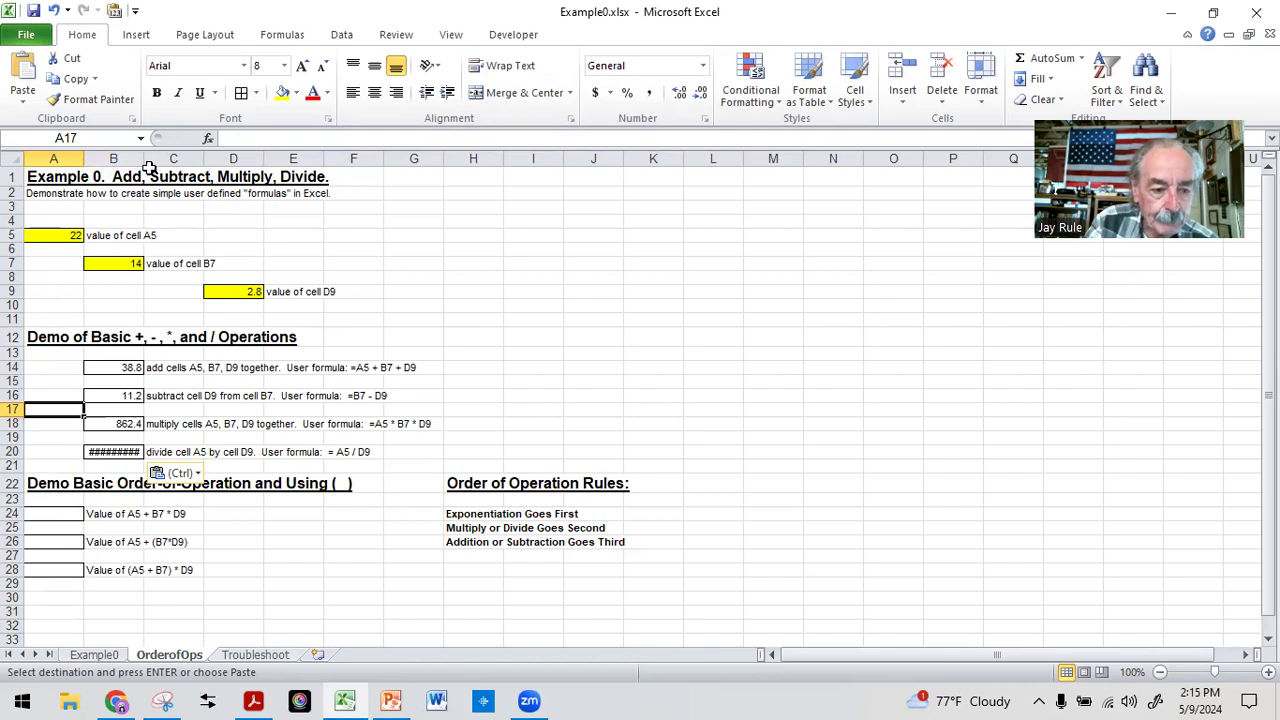
drag(142, 158, 192, 156)
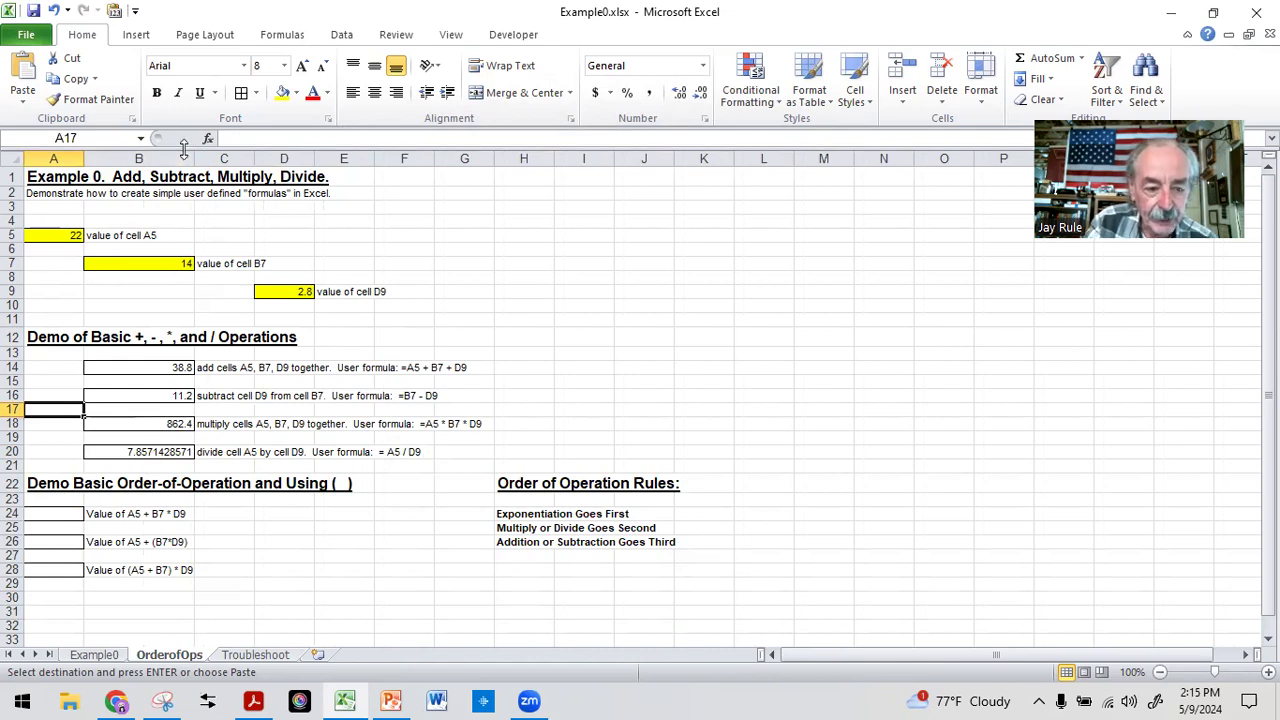
drag(192, 159, 133, 159)
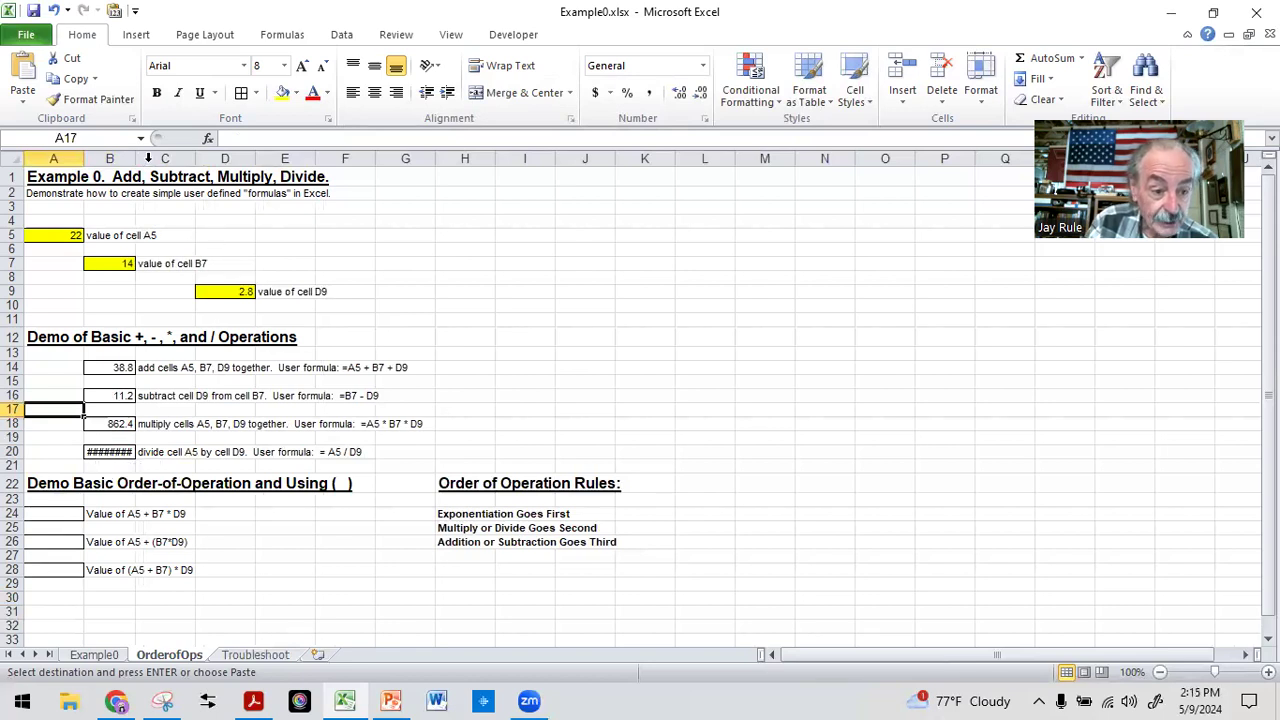
drag(135, 158, 182, 158)
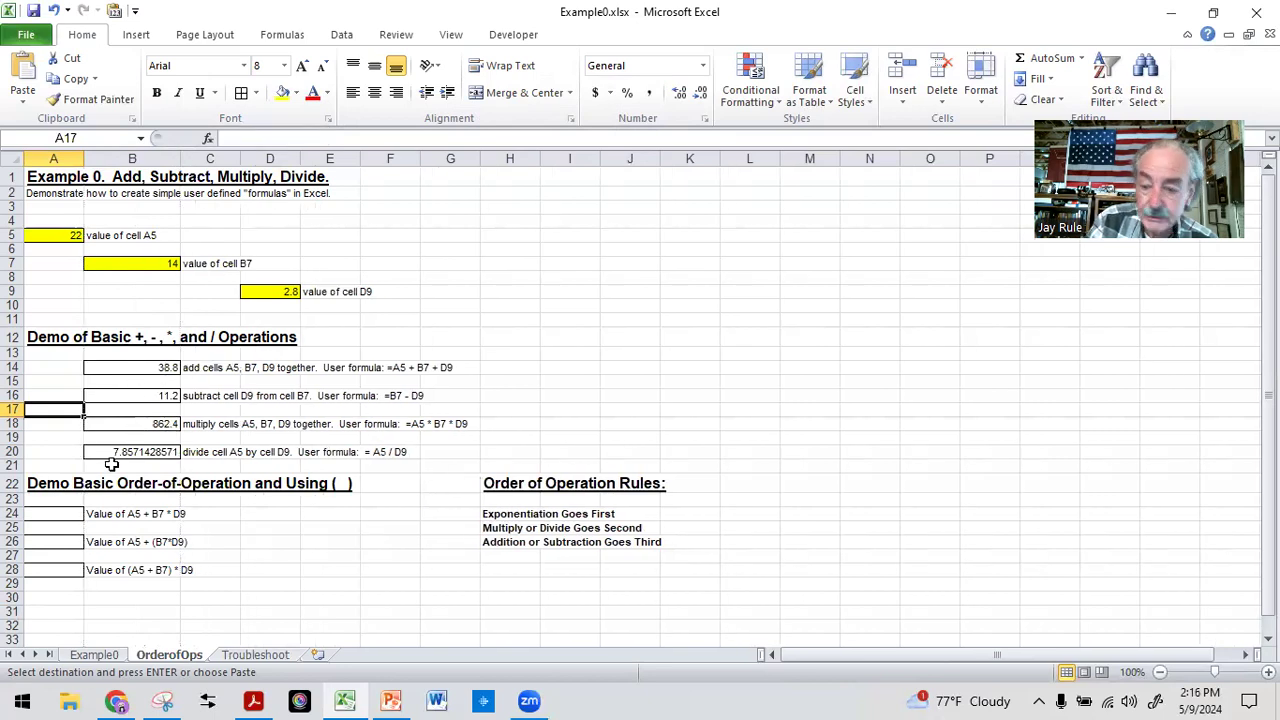
click(75, 610)
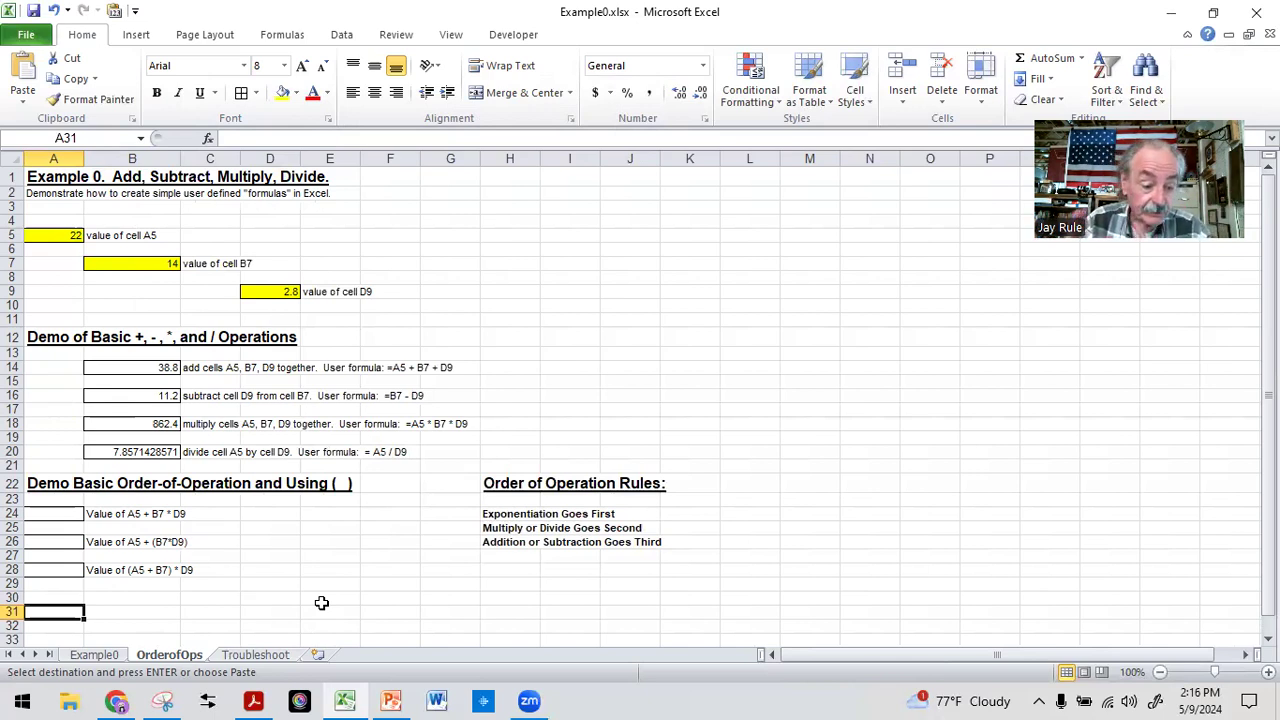
- Enter the formula =A5+B7*D9 in cell A24, referencing the yellow input cells
click(56, 513)
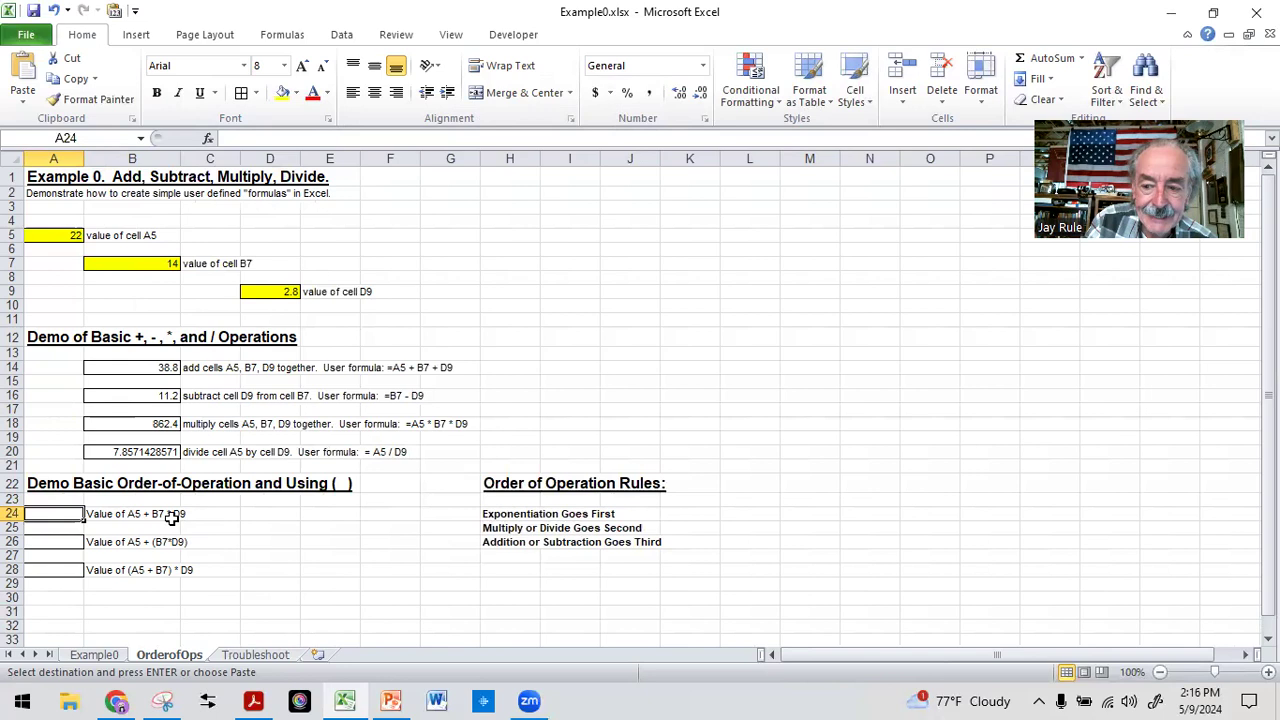
click(56, 624)
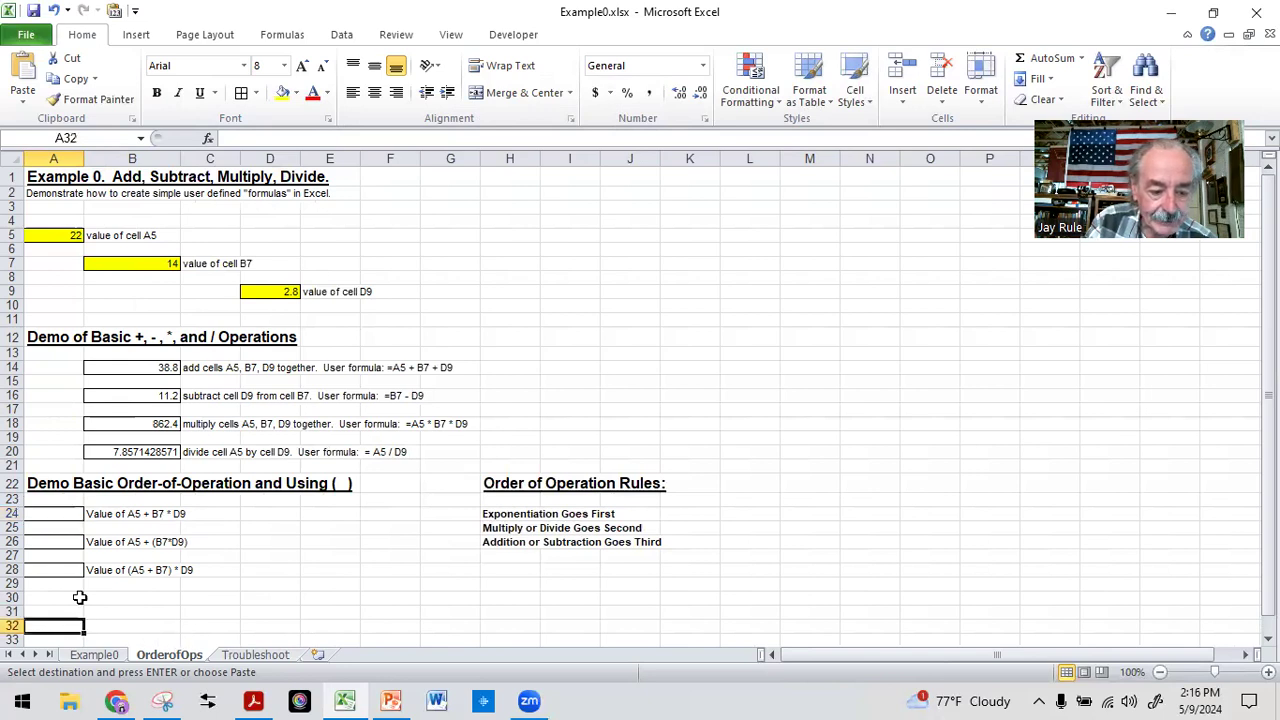
click(57, 520)
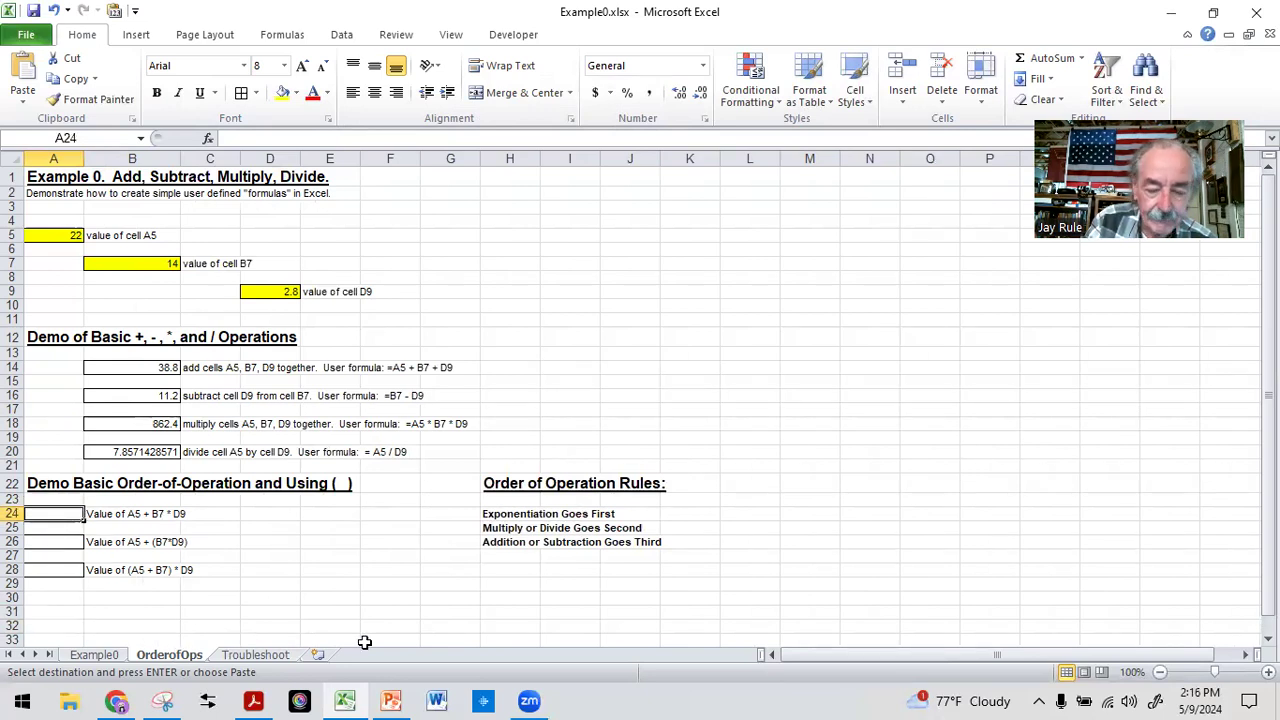
click(115, 518)
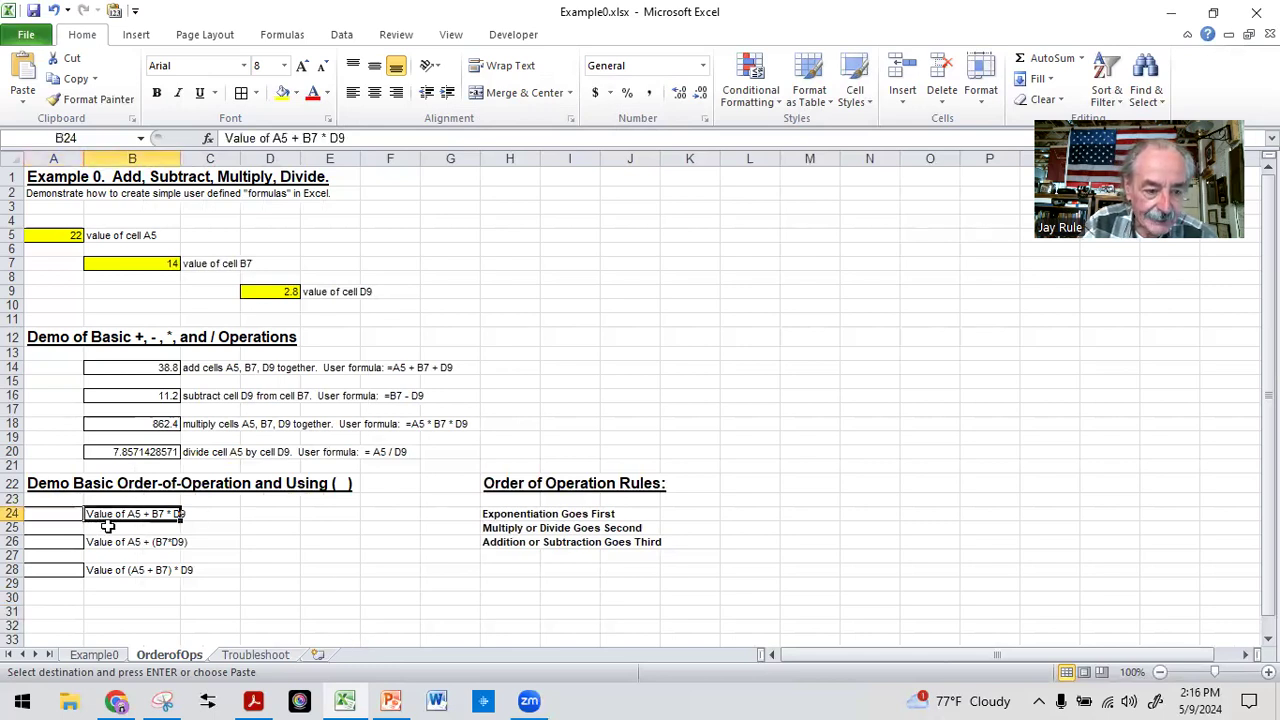
click(59, 508)
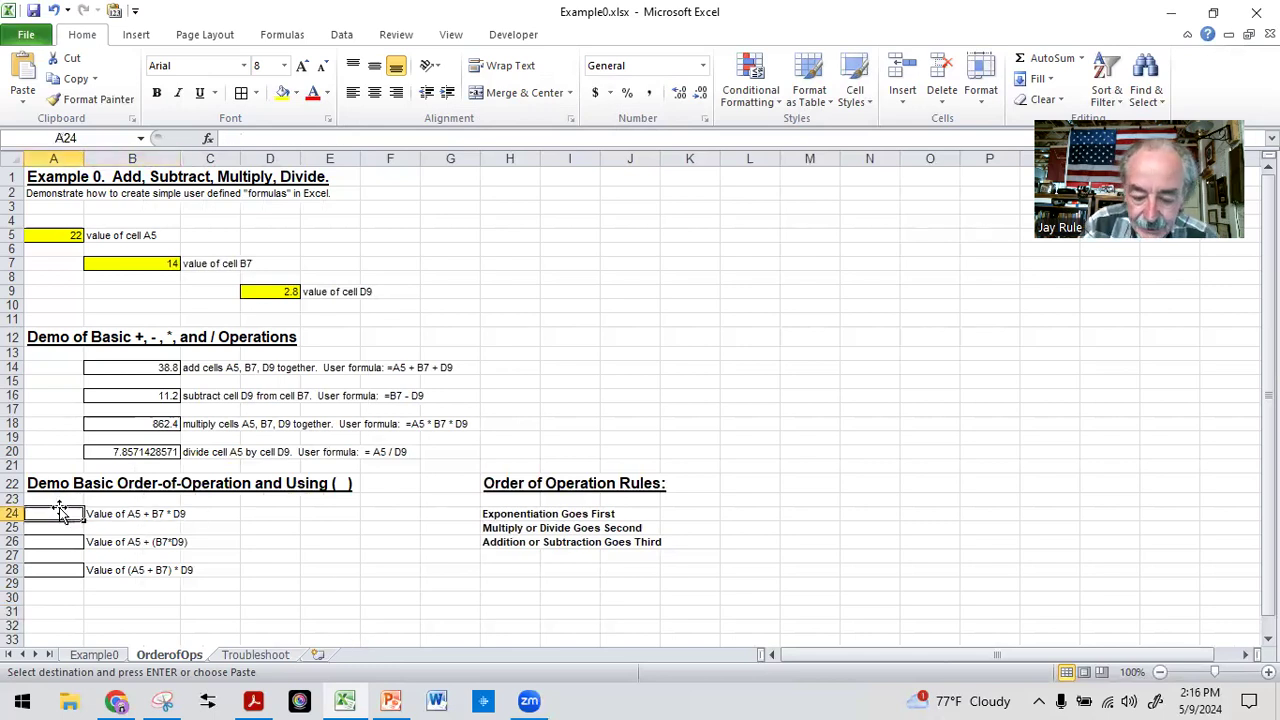
text(=)
click(68, 236)
text(+)
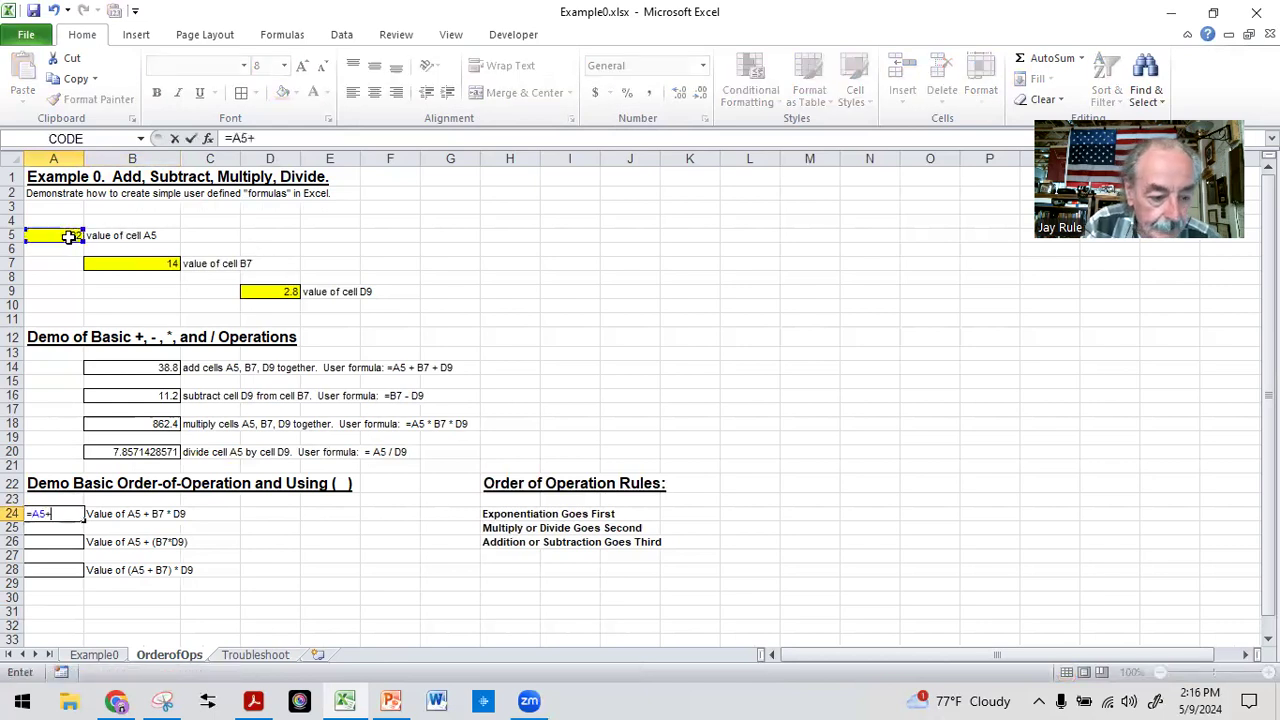
click(130, 263)
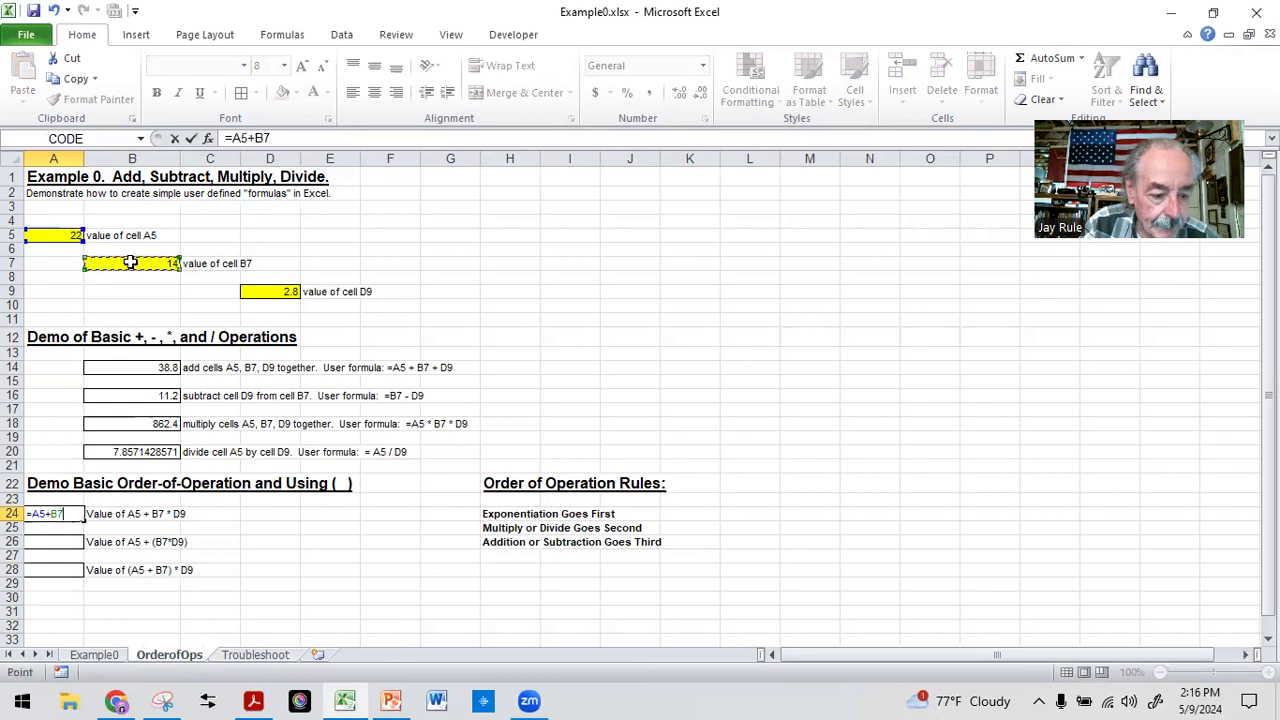
text(*)
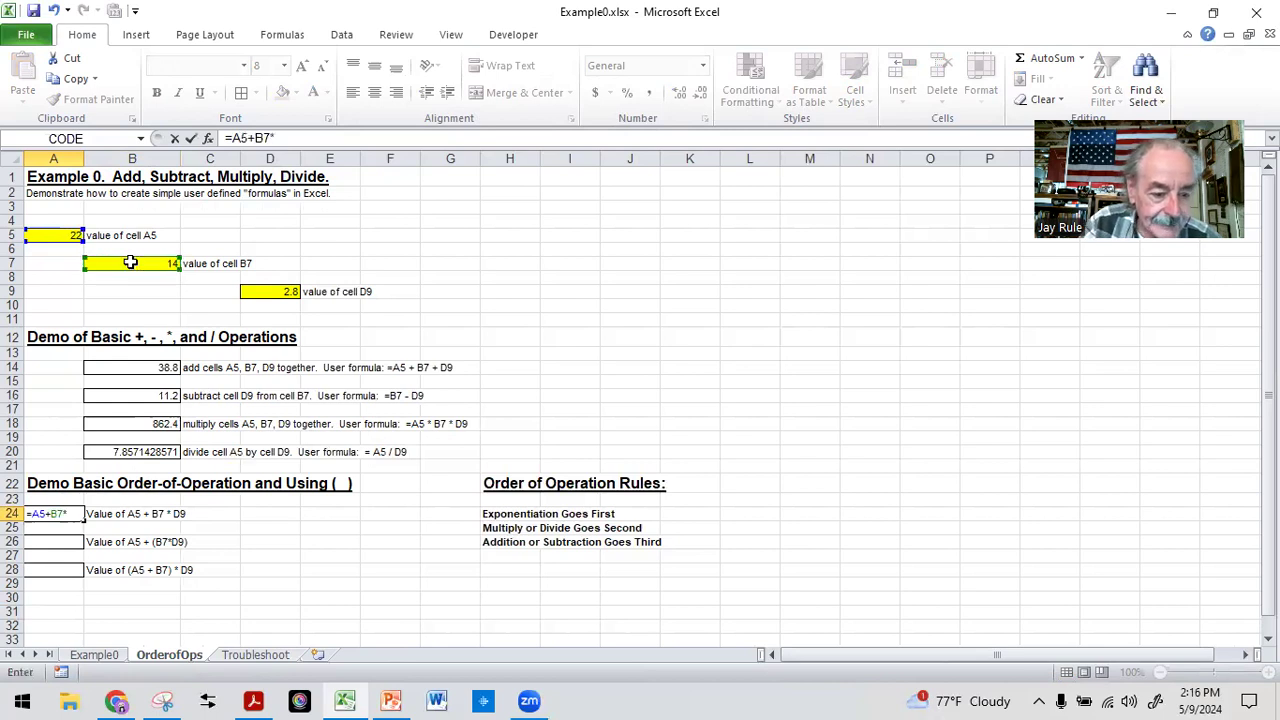
click(262, 291)
key(Return)
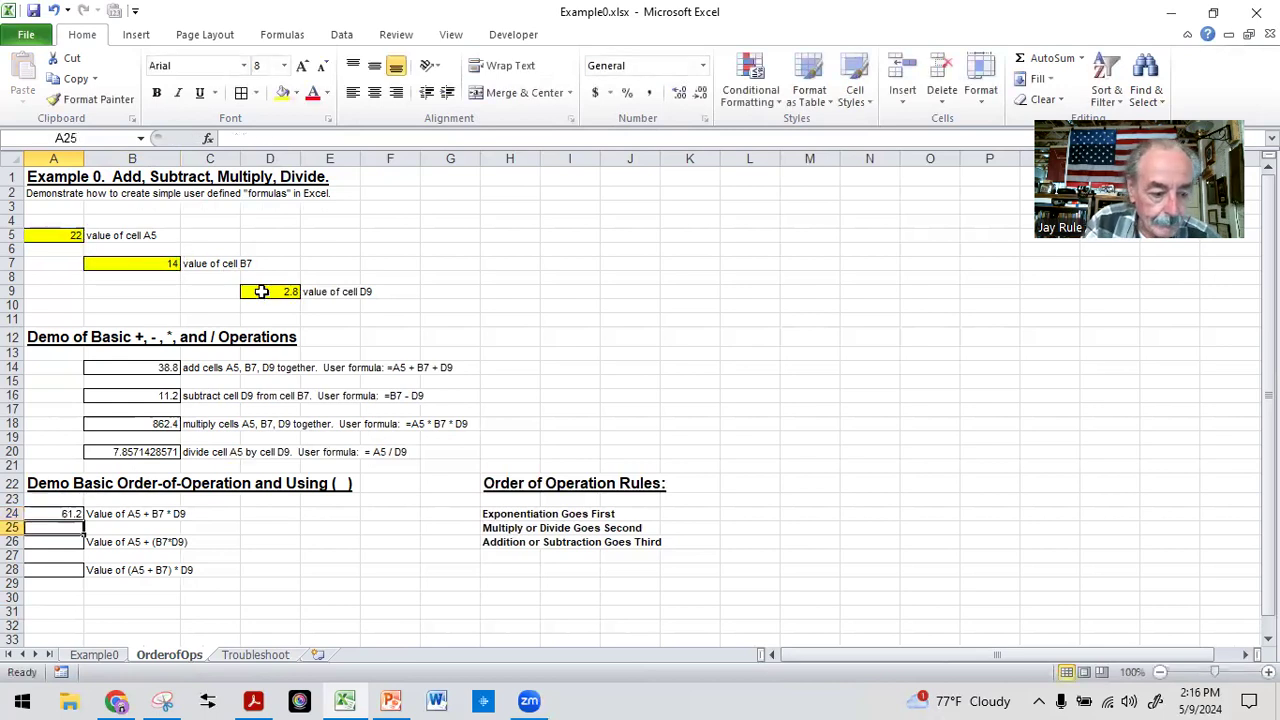
- Compare the formula in A24 with its description in B24
key(Up)
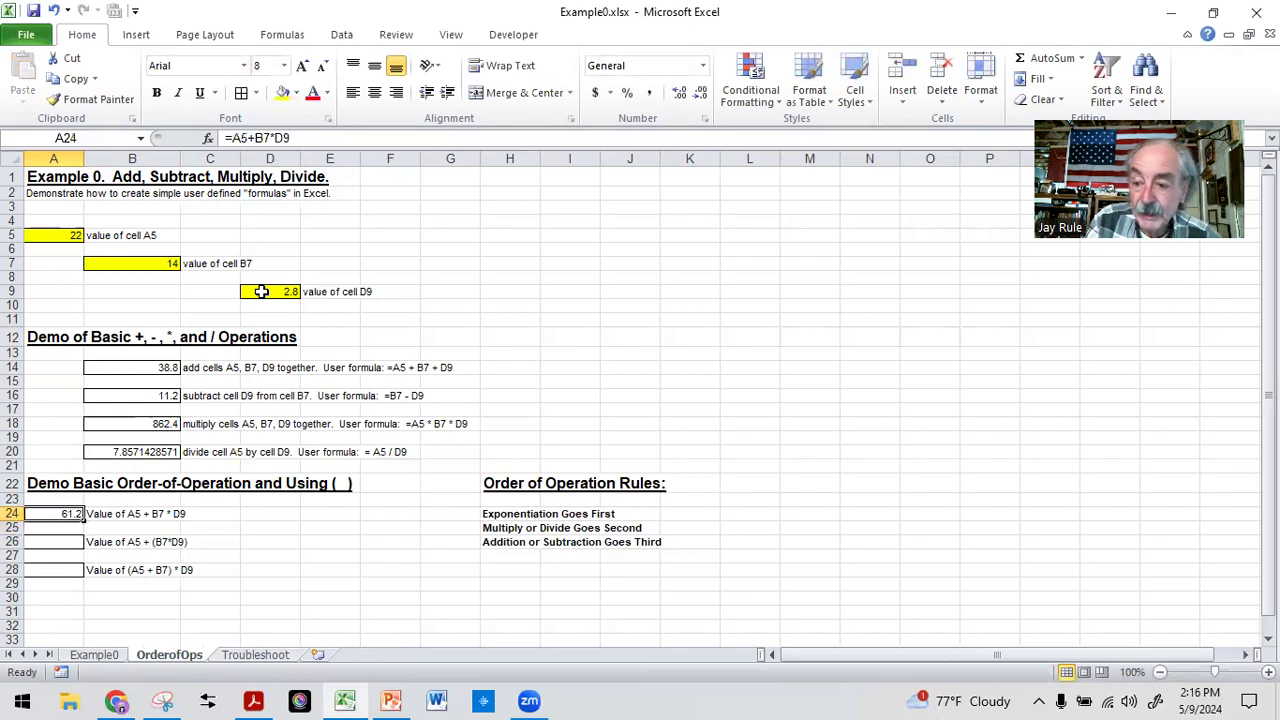
key(Down)
key(Up)
key(Right)
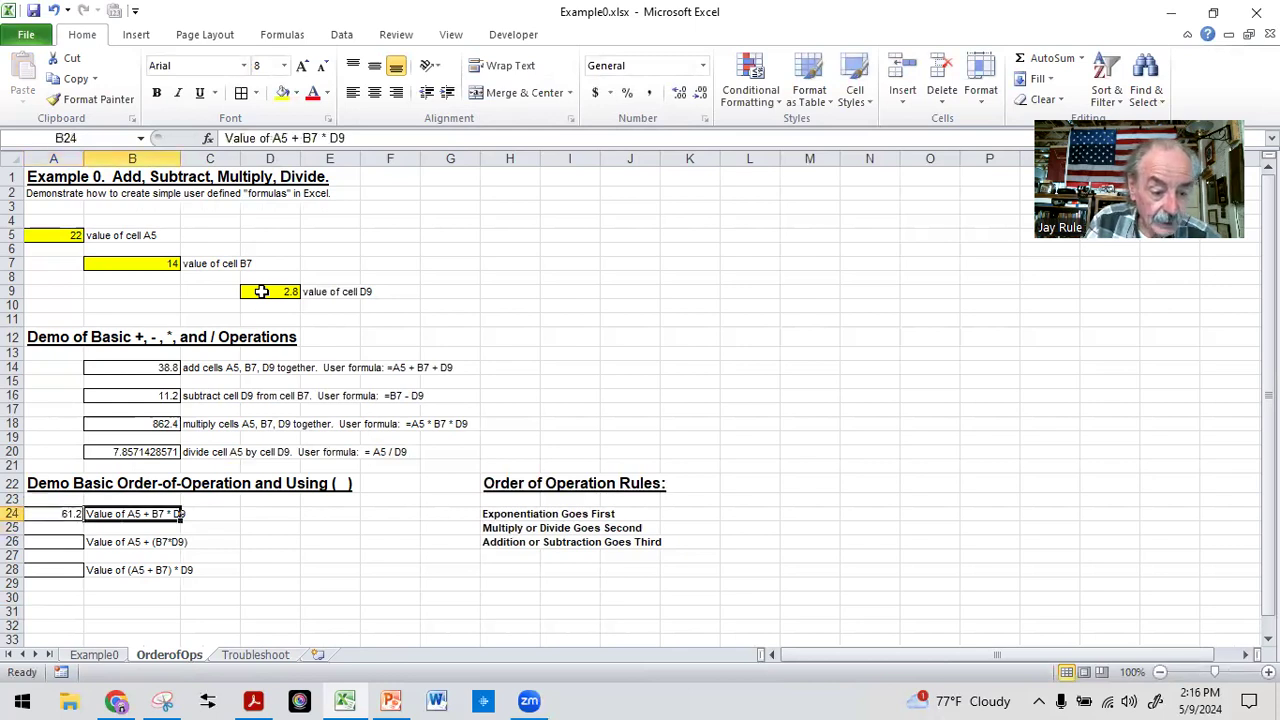
key(Left)
key(Right)
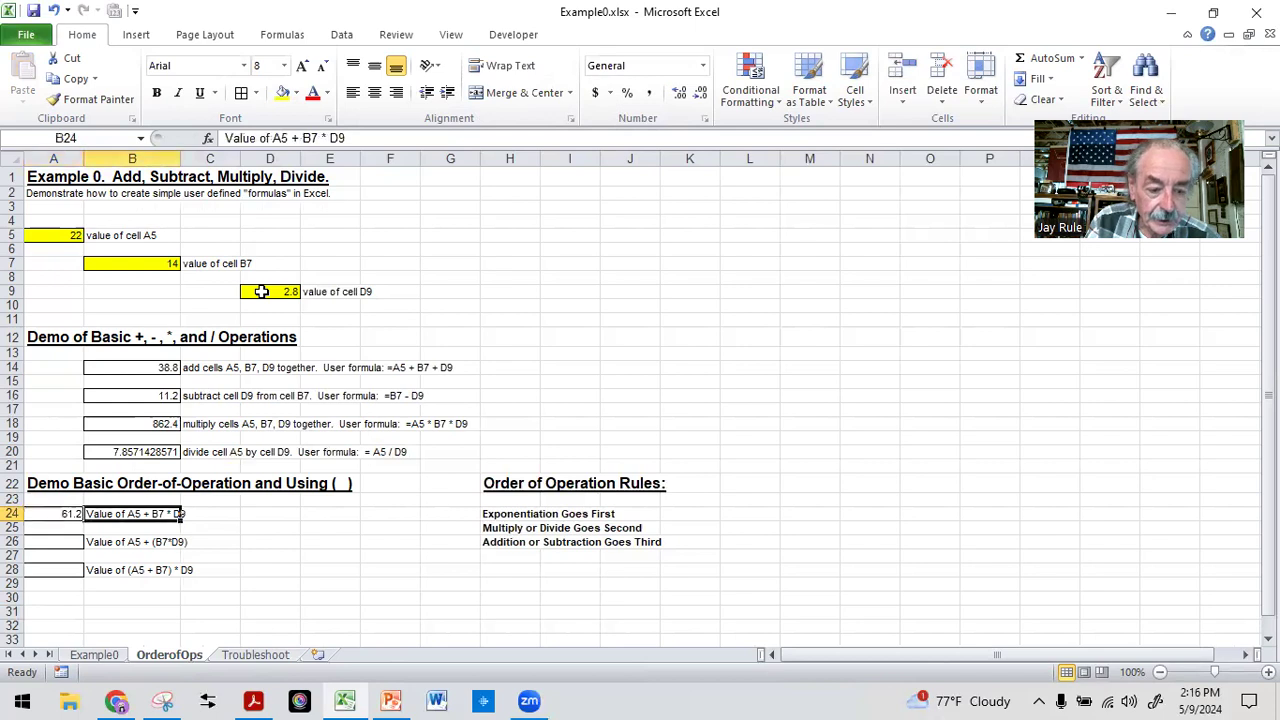
key(Left)
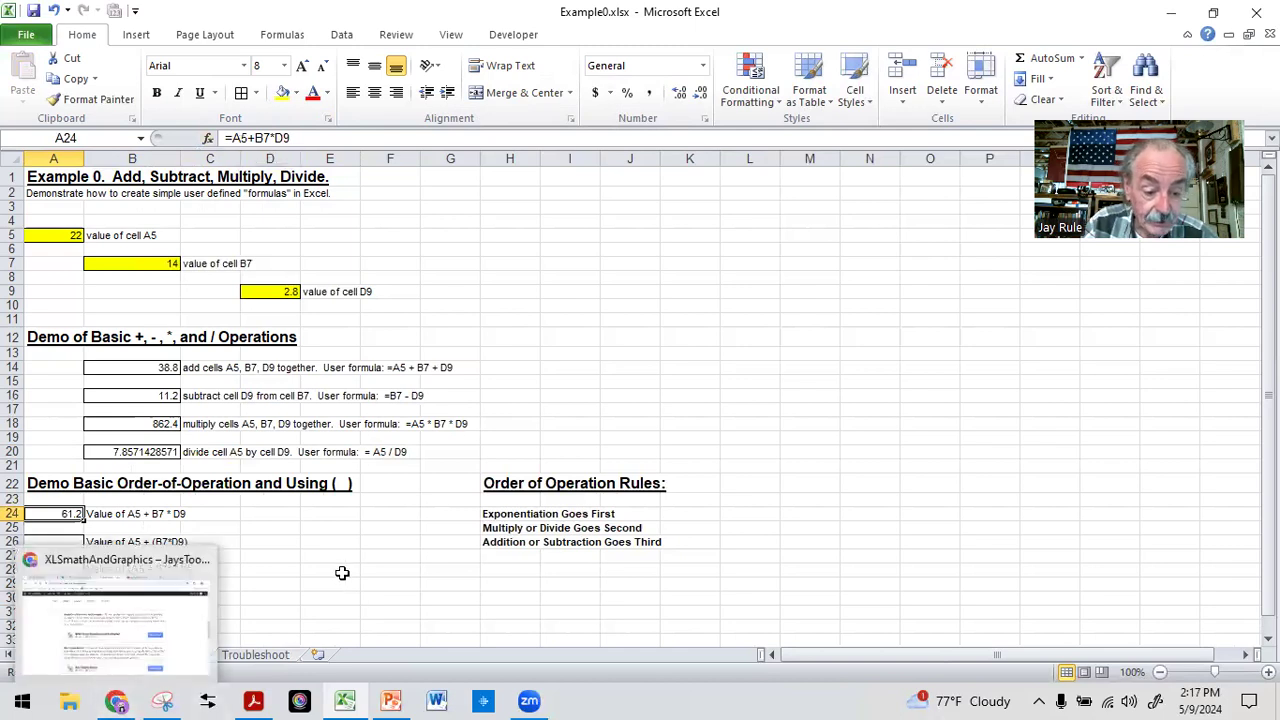
- Enter the formula =A5+(B7*D9) in cell A26, with the multiplication enclosed in parentheses
click(316, 543)
click(46, 542)
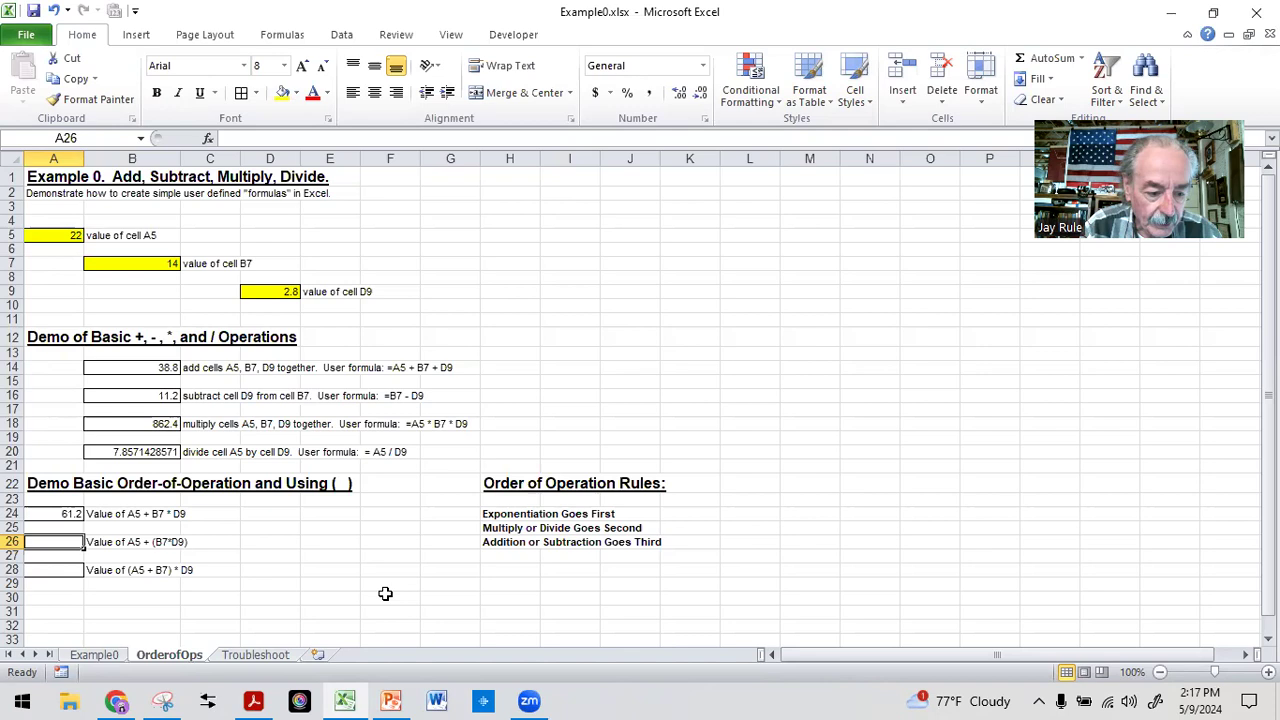
text(=)
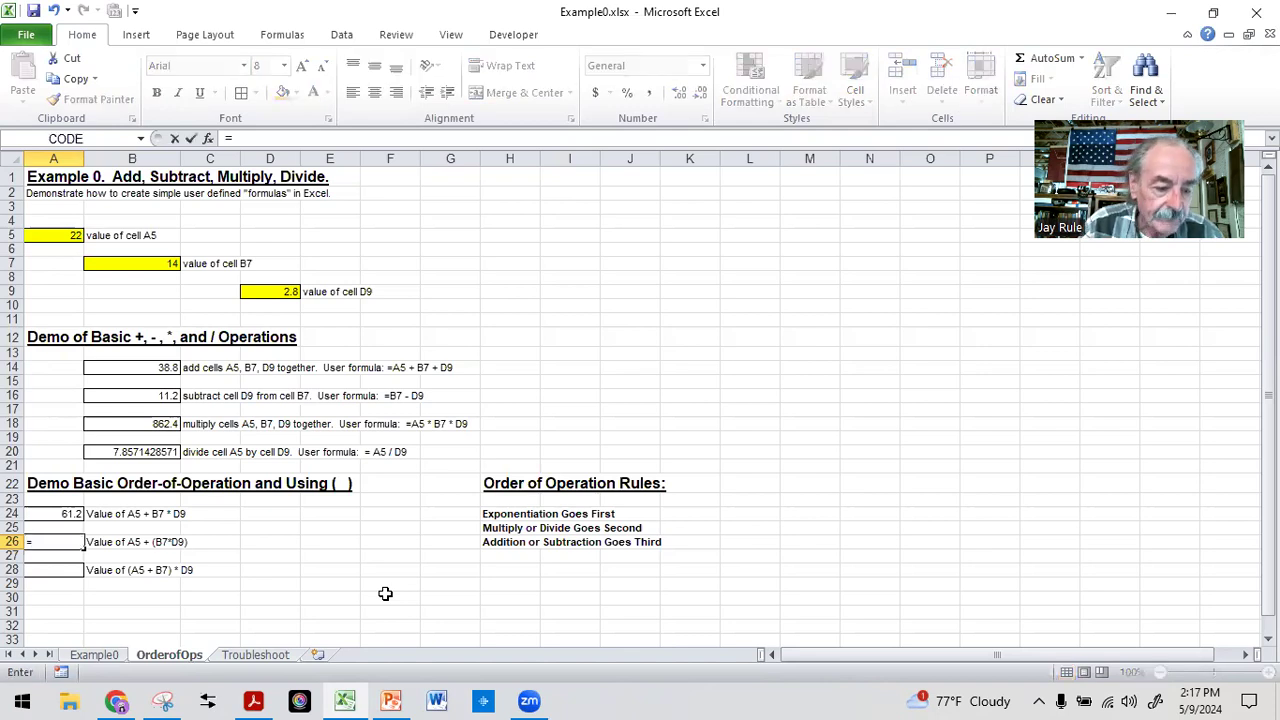
click(66, 238)
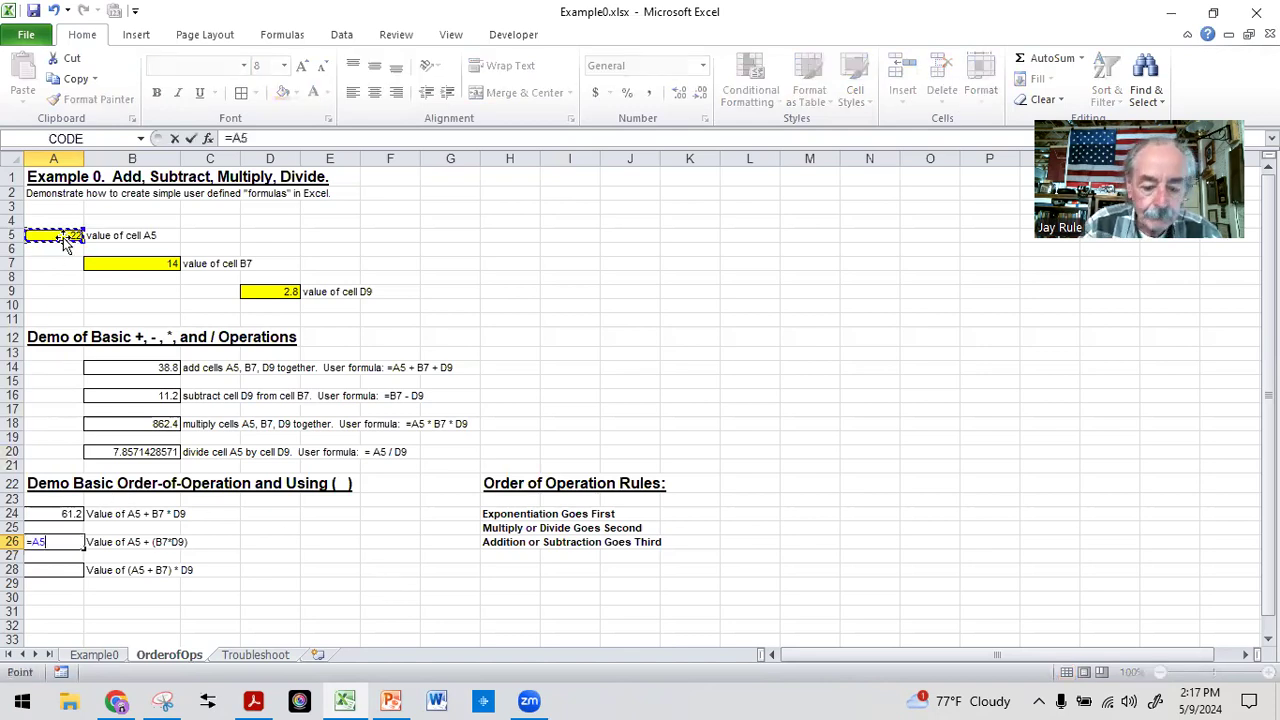
text(+)
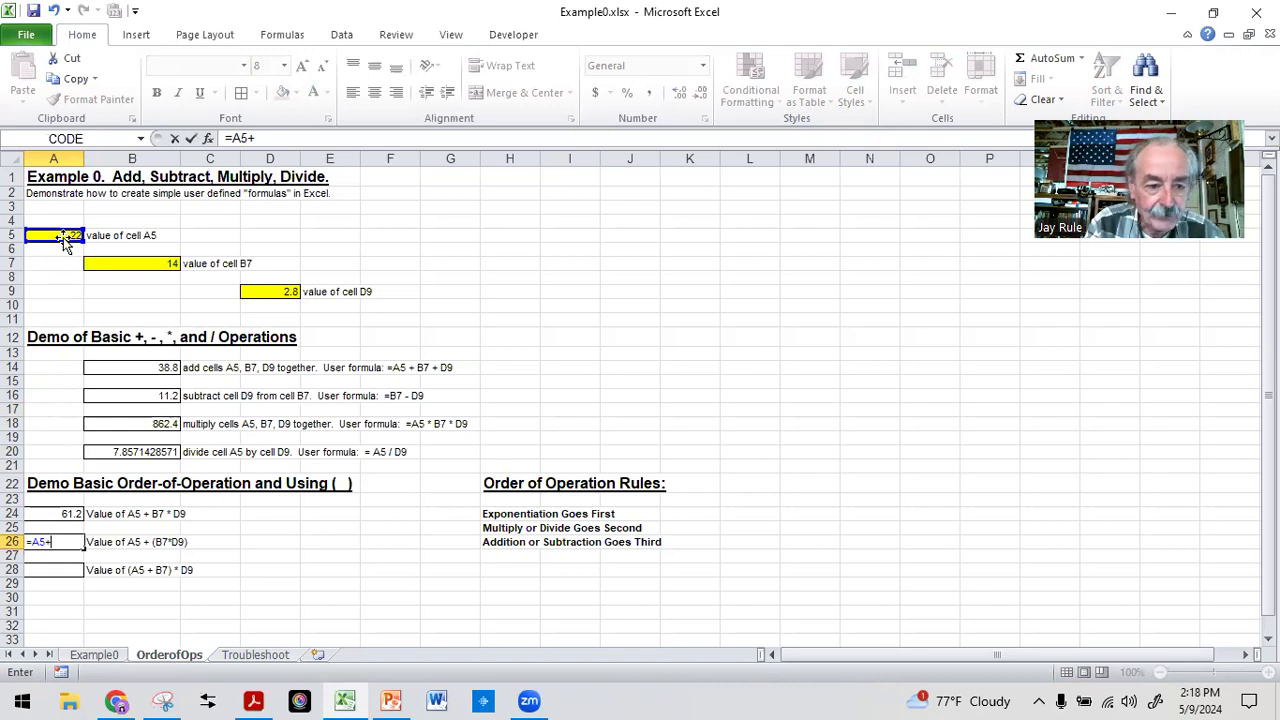
text(()
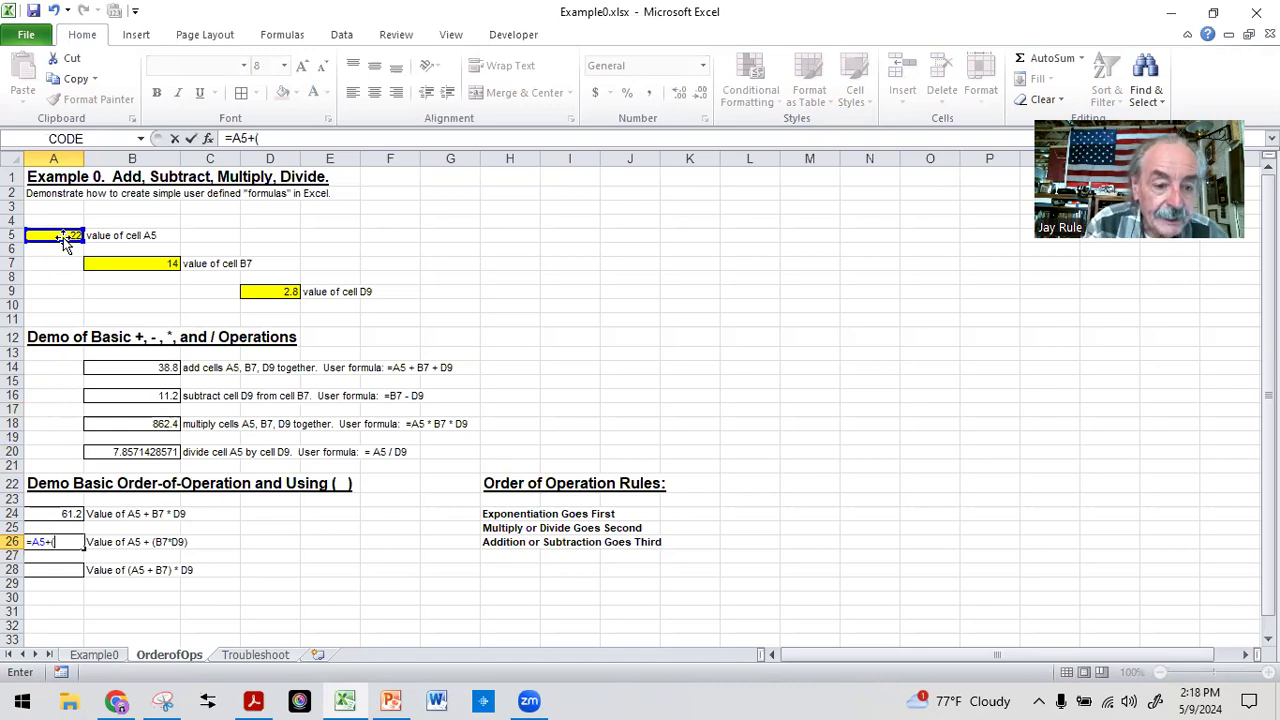
click(110, 262)
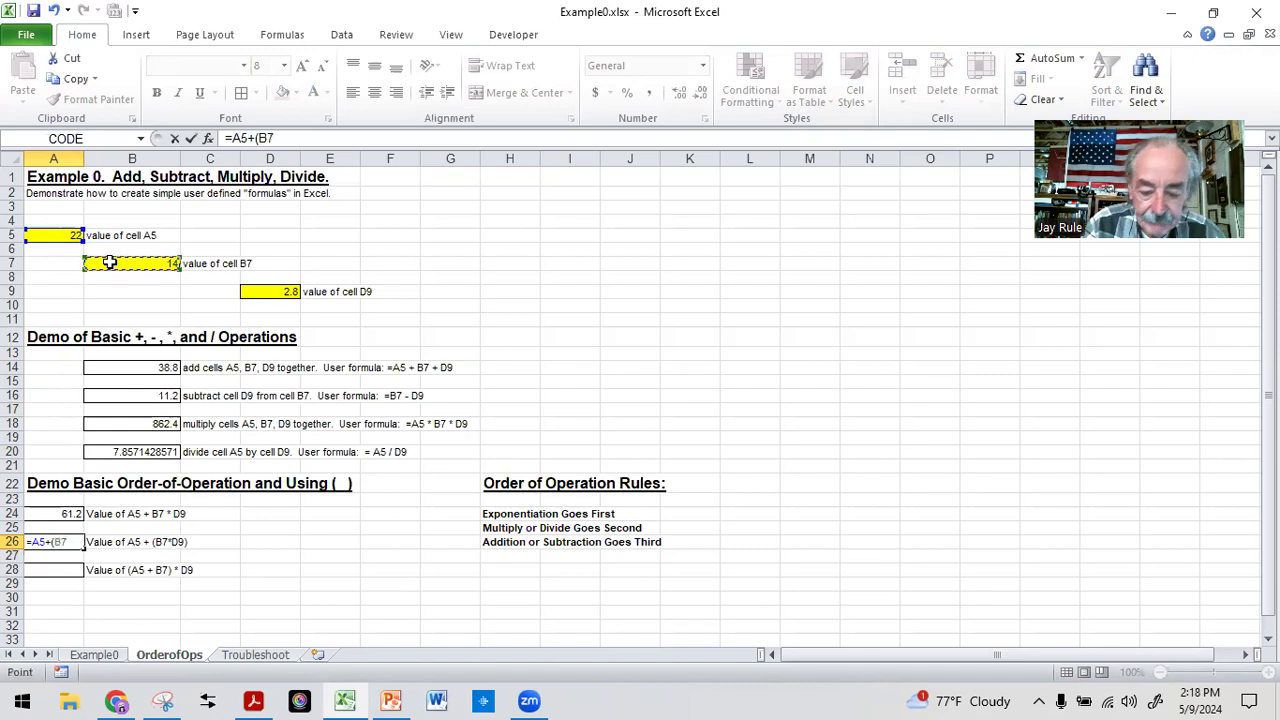
text(*)
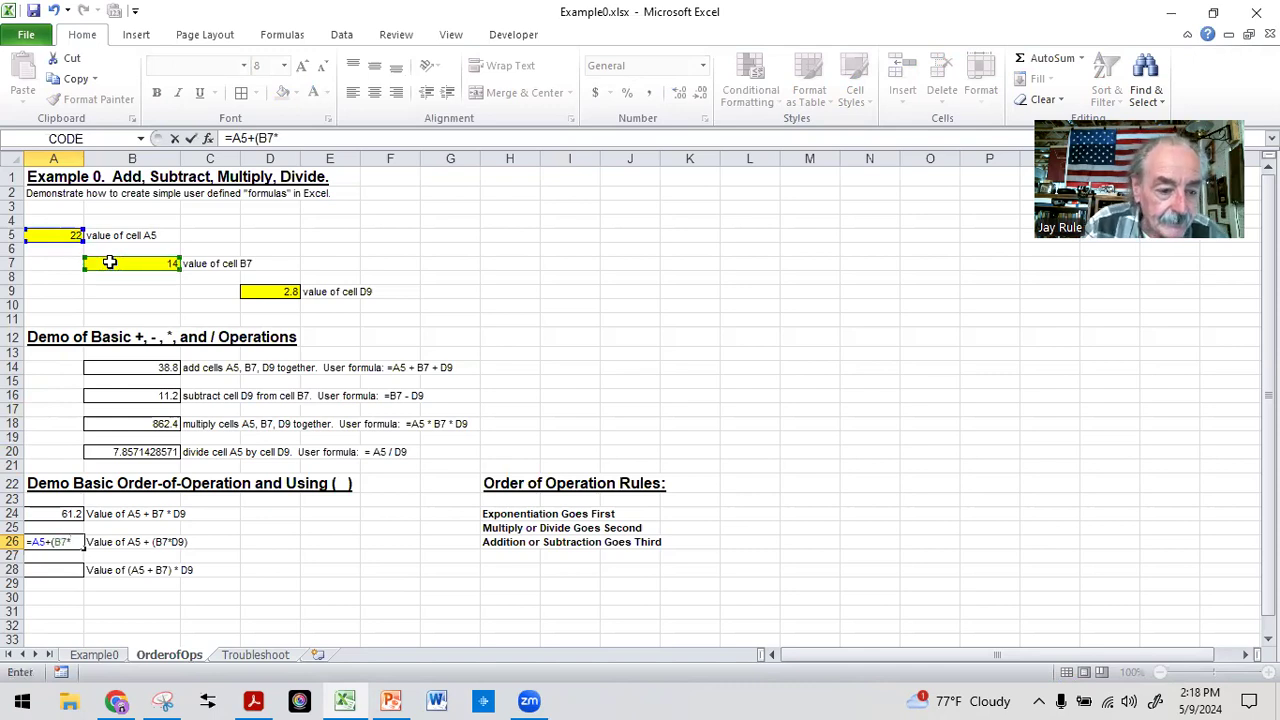
click(284, 289)
text())
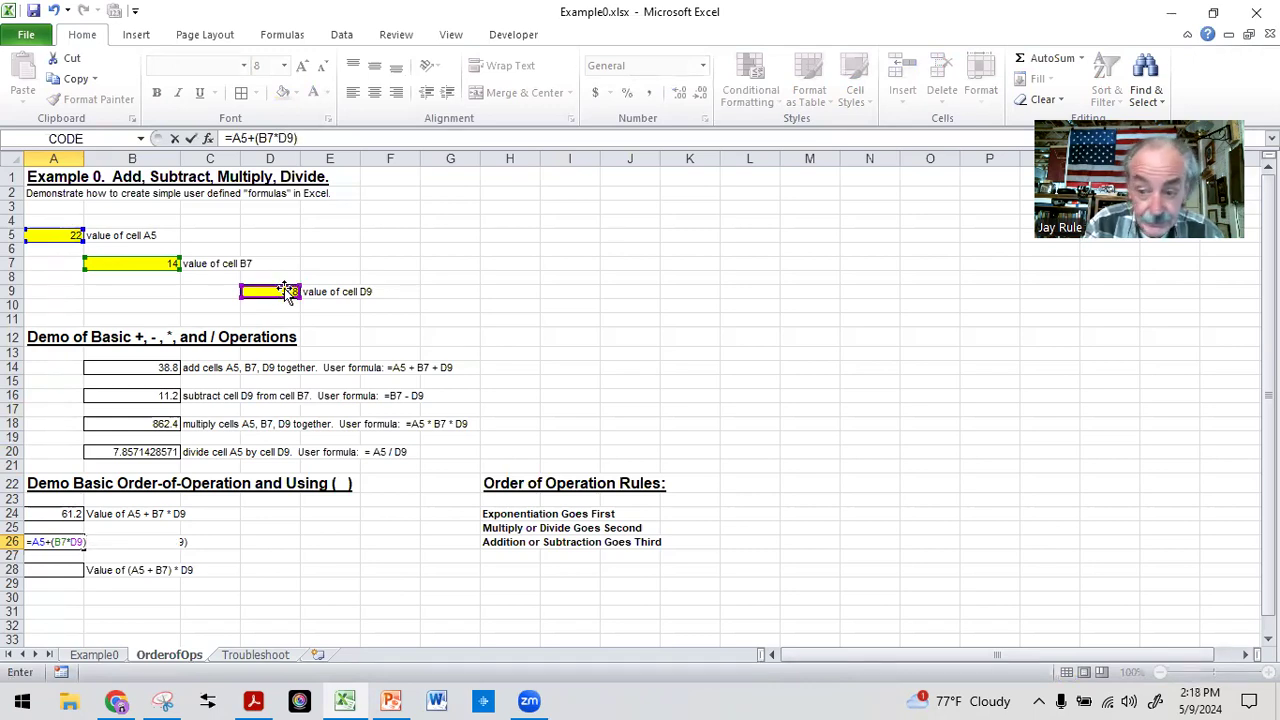
key(Return)
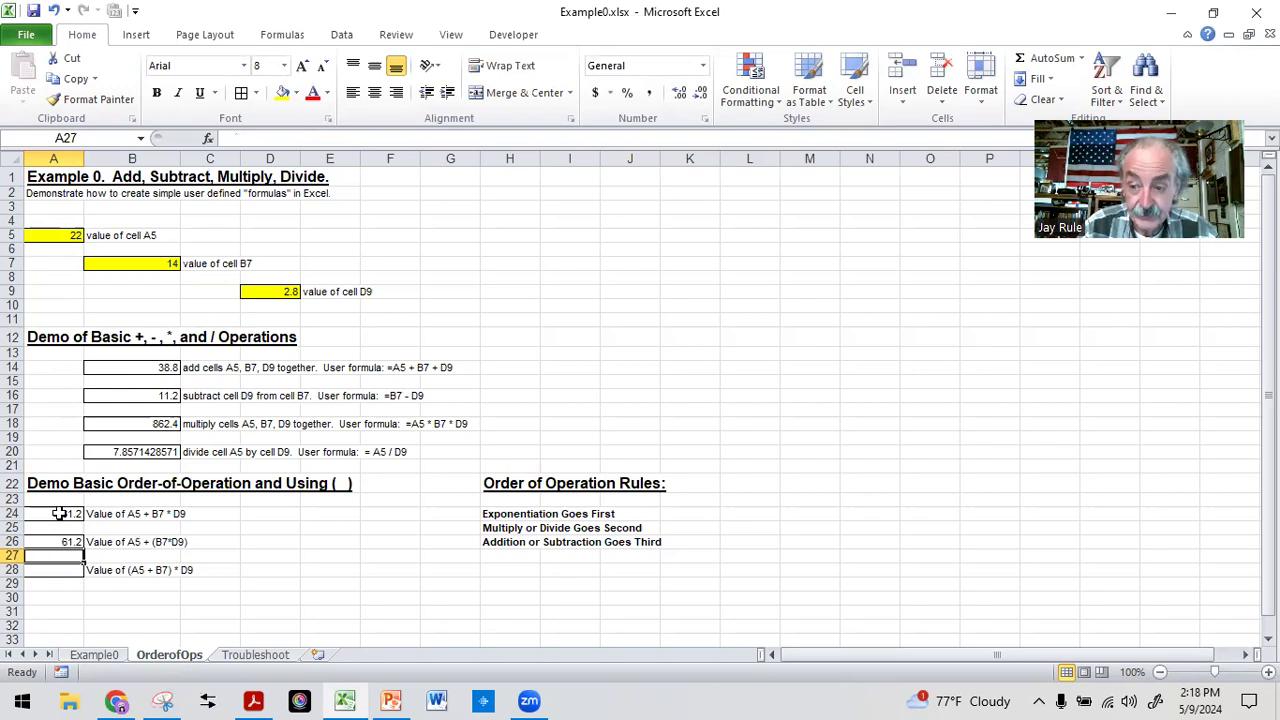
- Enter the formula =(A5+B7)*D9 in cell A28, with the addition enclosed in parentheses
click(101, 613)
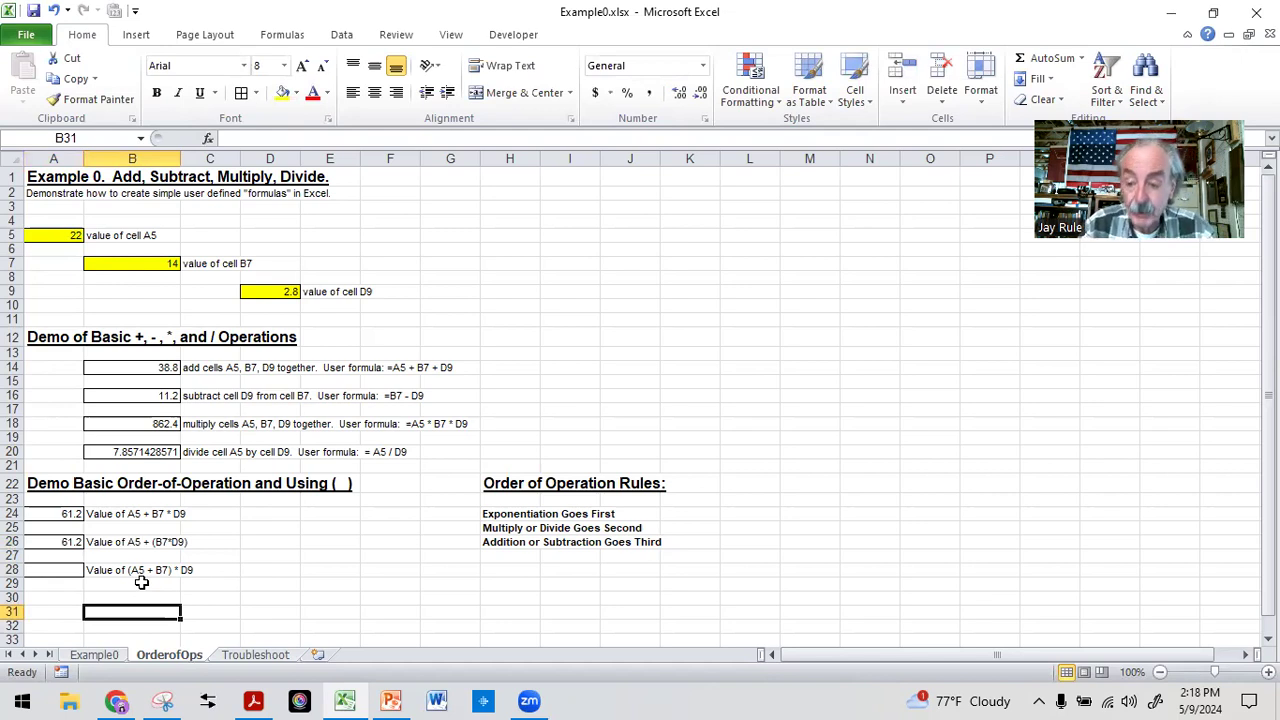
click(57, 569)
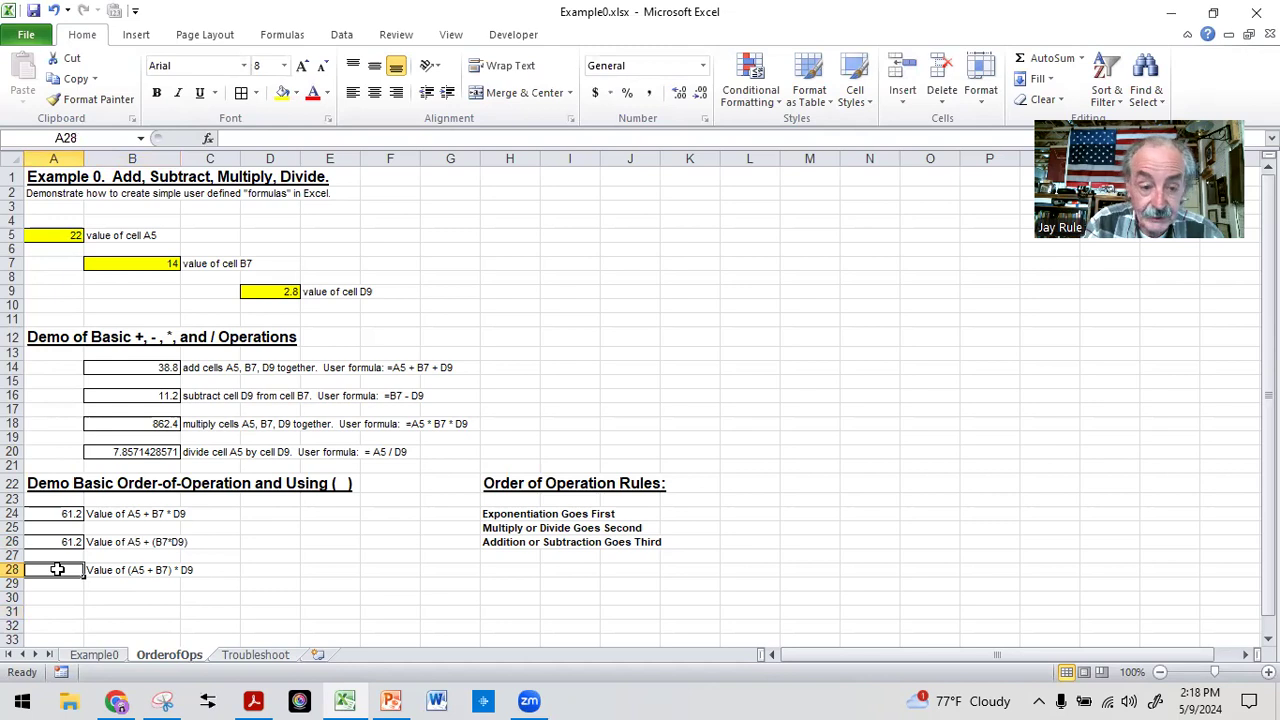
text(=)
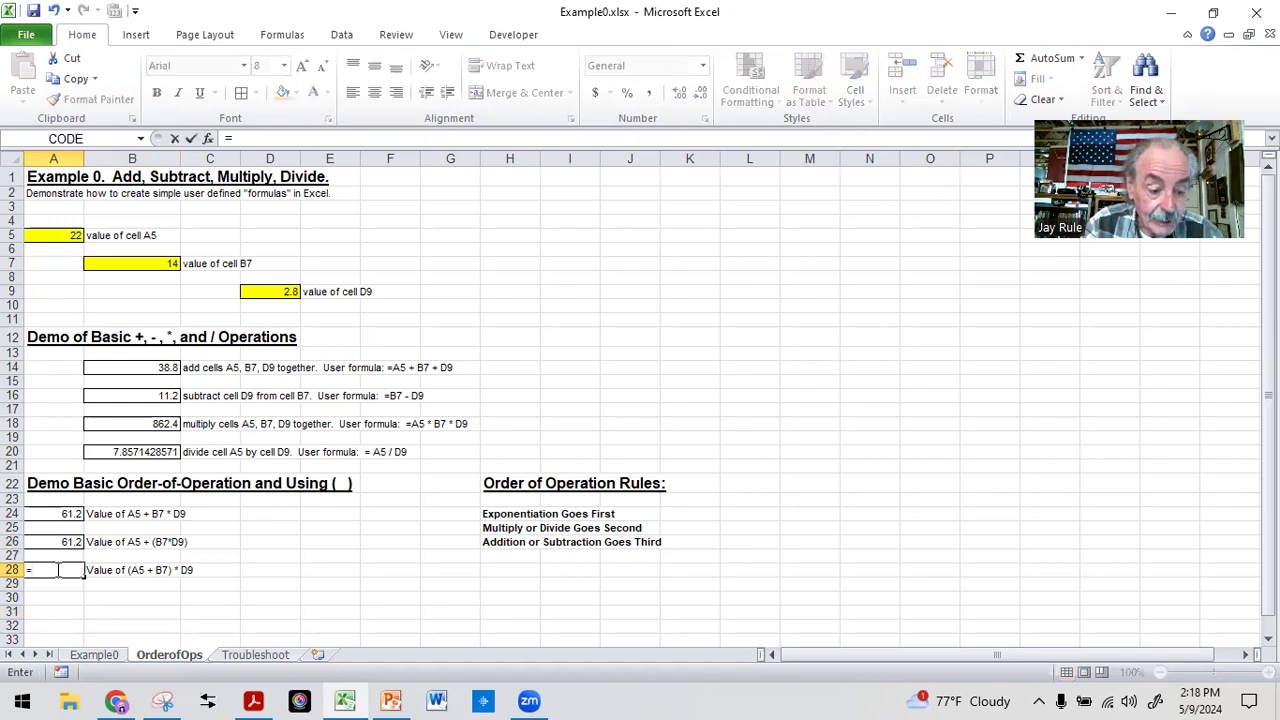
text(()
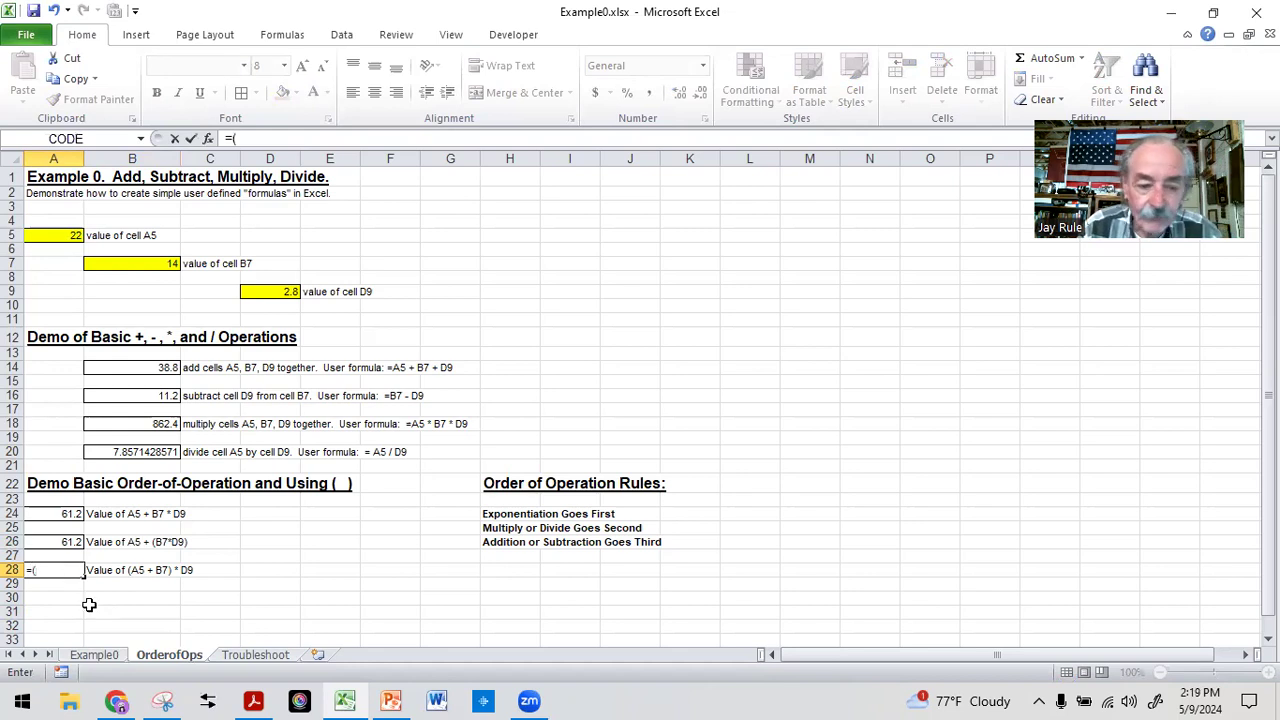
click(54, 233)
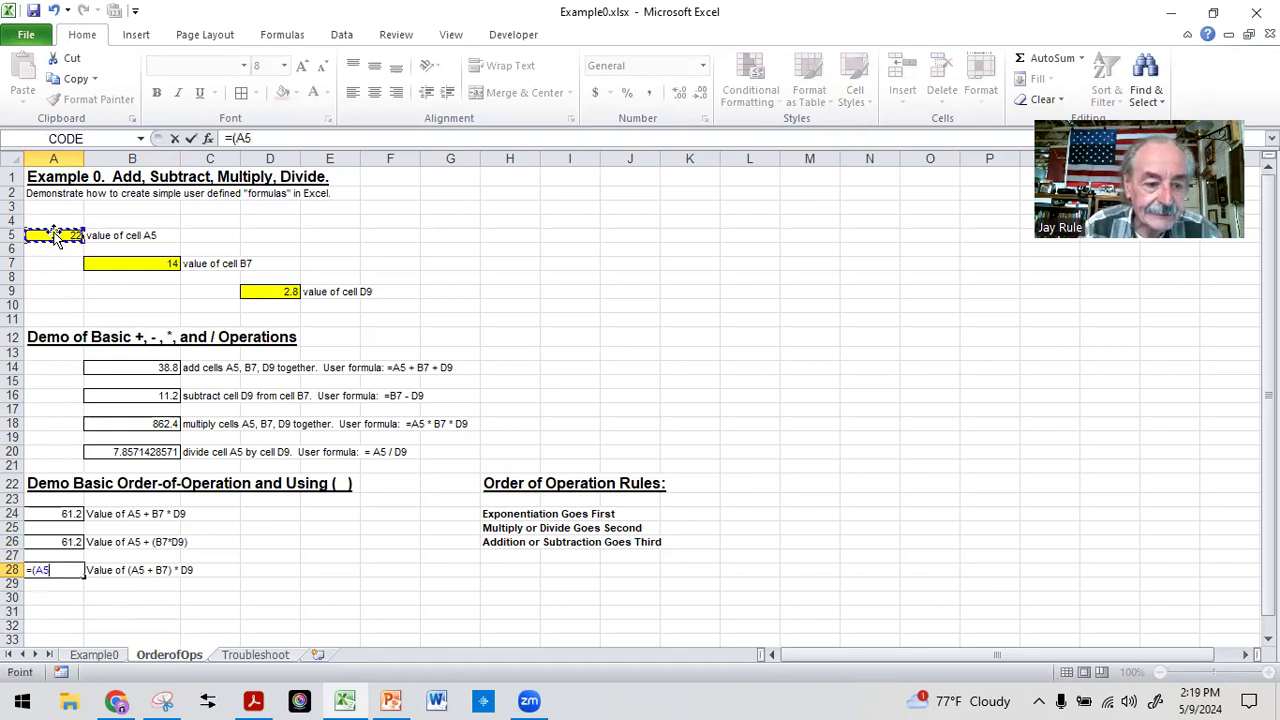
text(+)
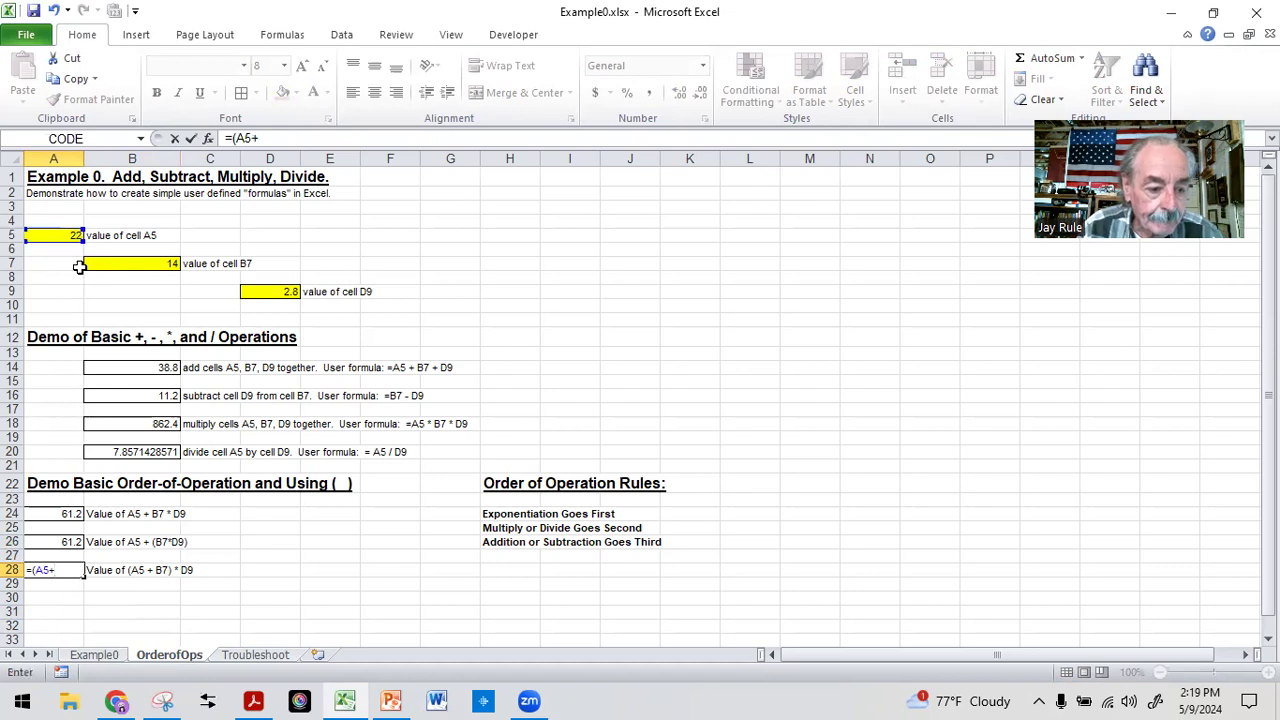
click(113, 262)
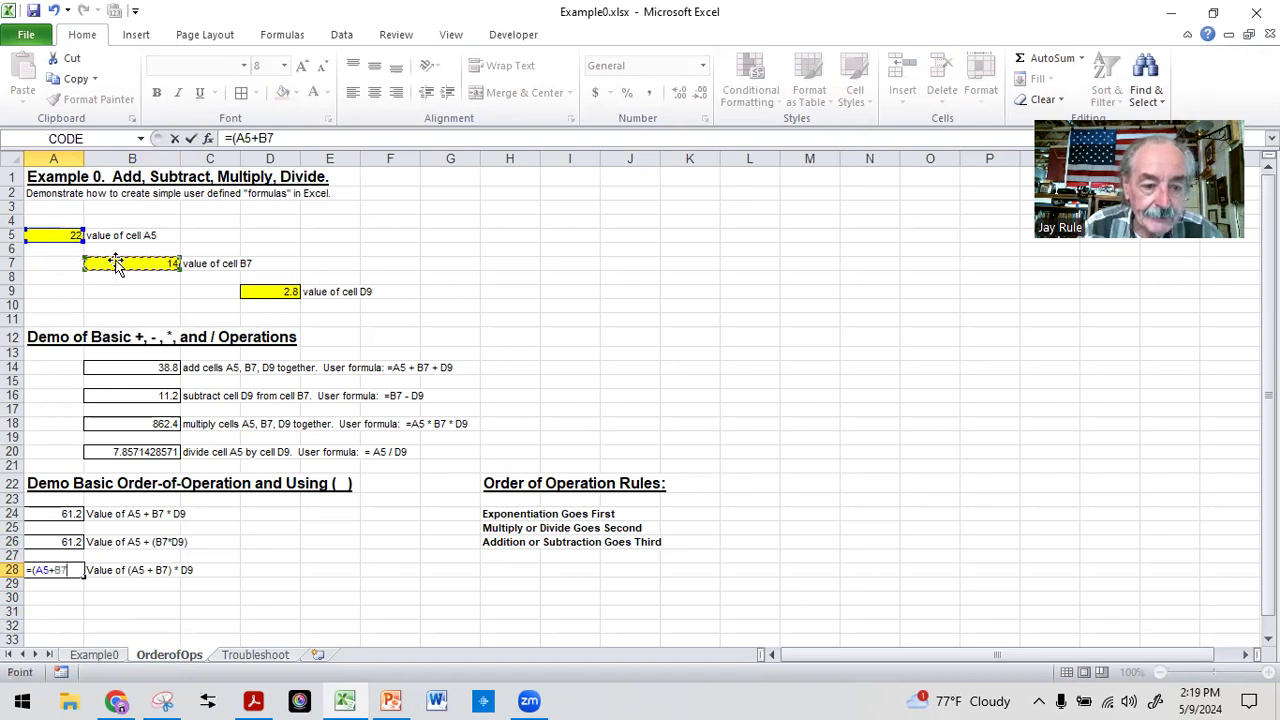
text())
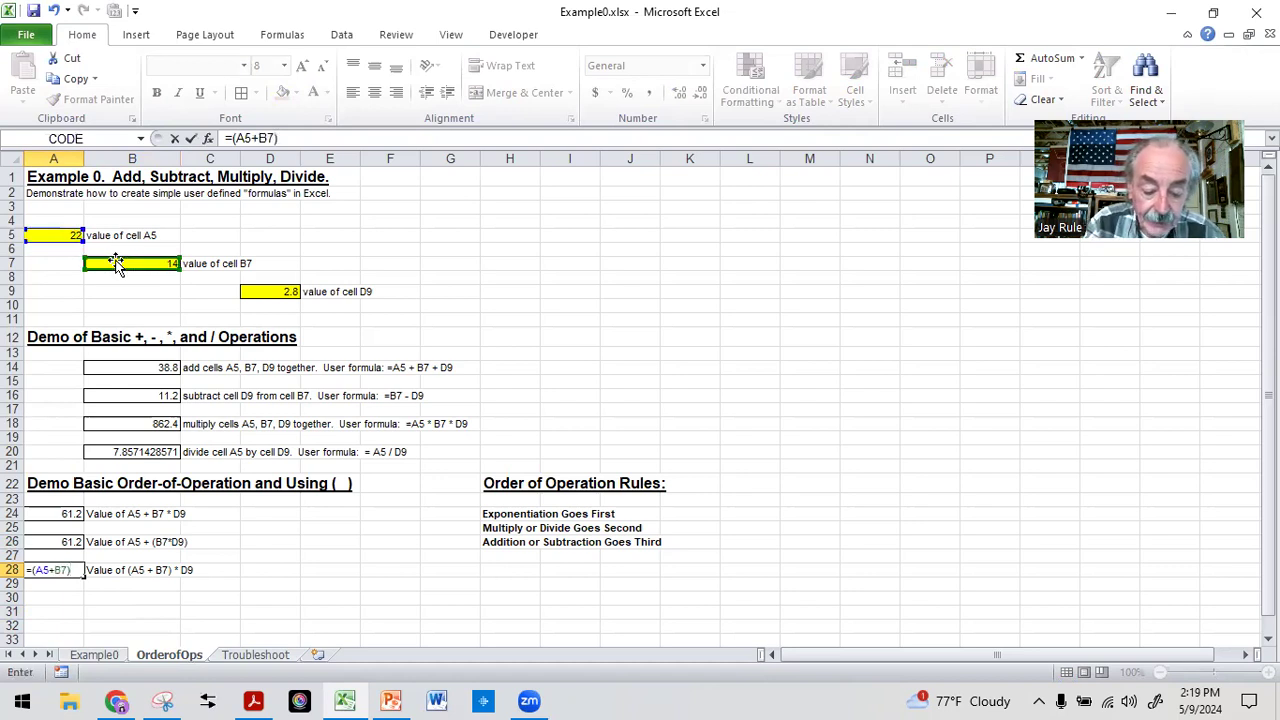
text(*)
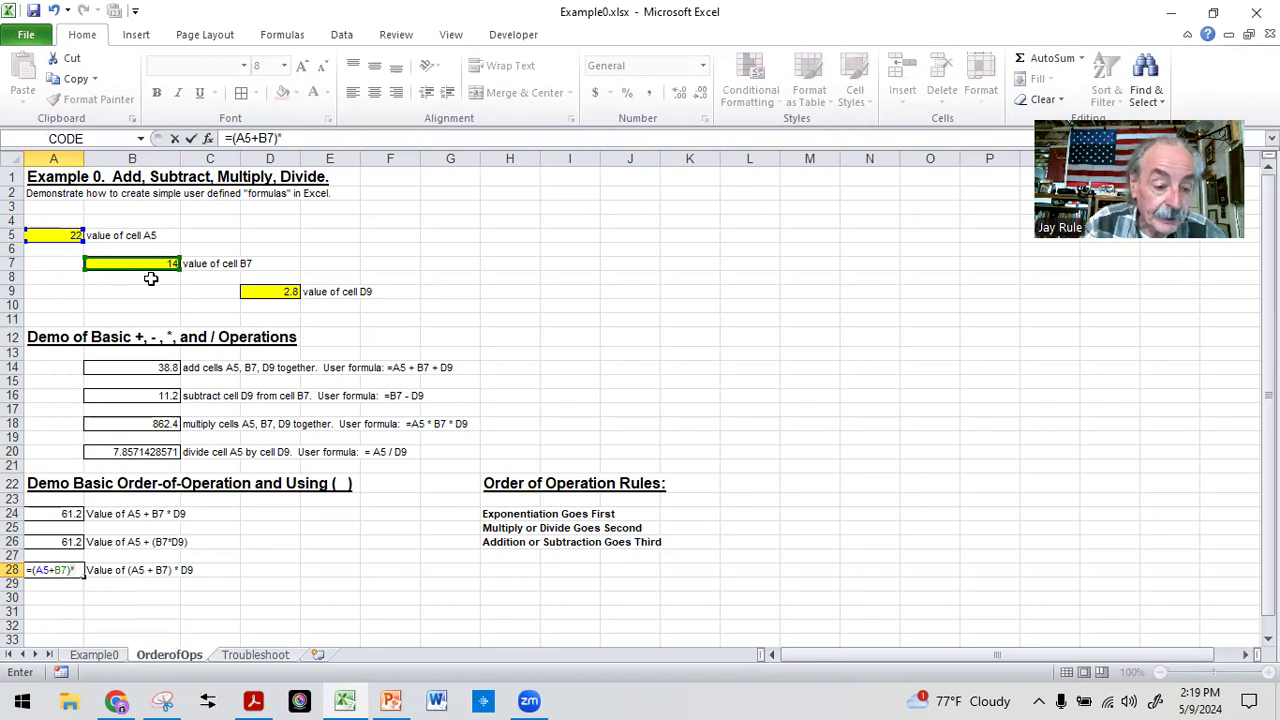
click(289, 293)
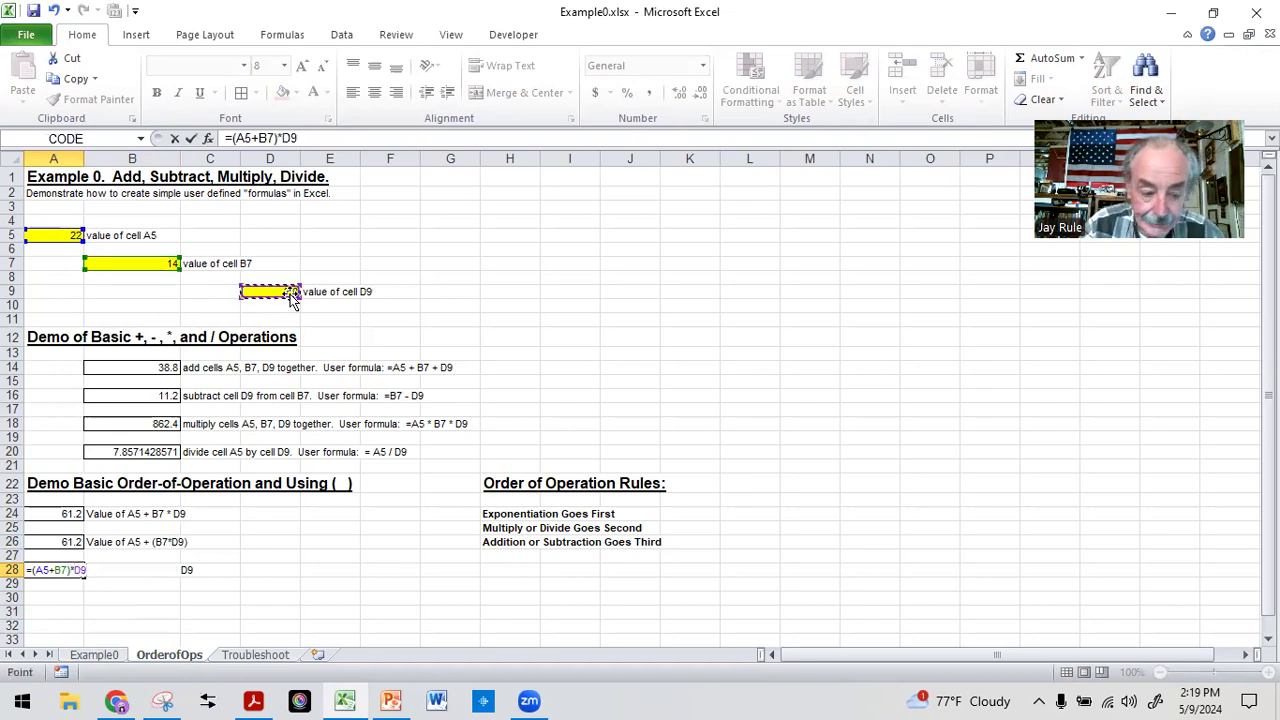
key(Return)
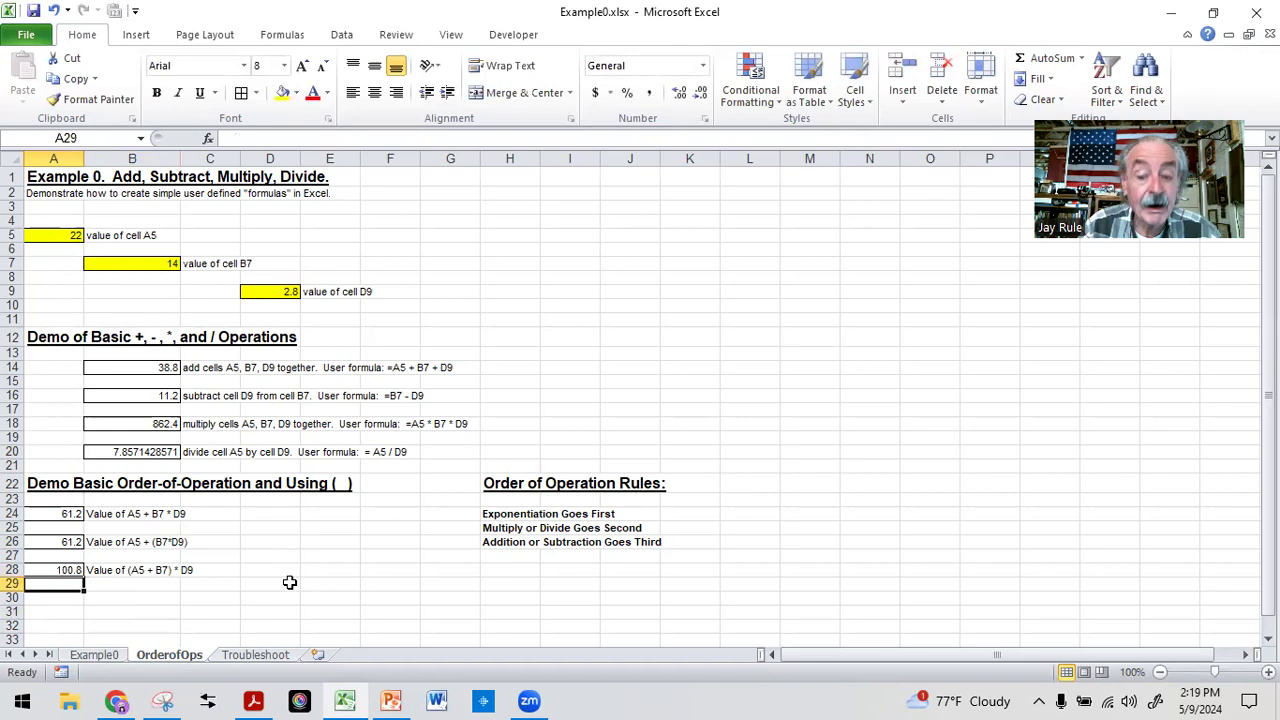
- Review the formula in A28 and highlight the Order of Operation Rules block in H22:K26
click(58, 626)
click(50, 609)
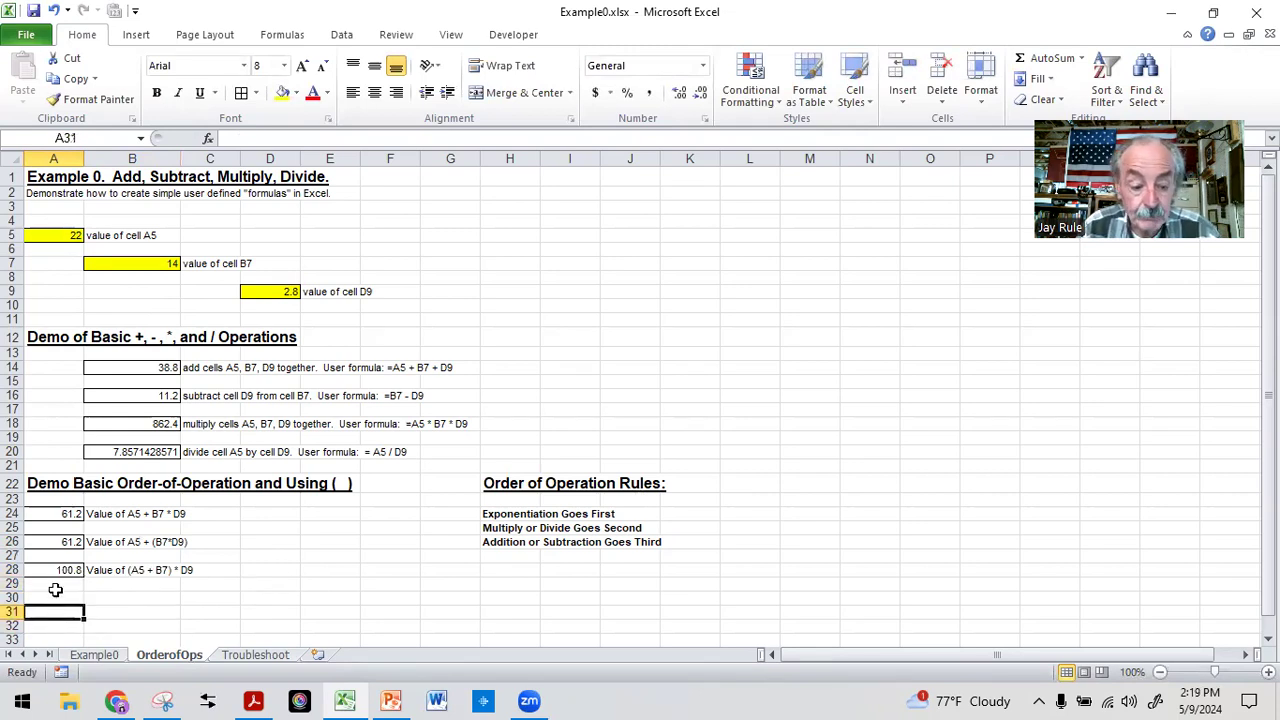
click(47, 568)
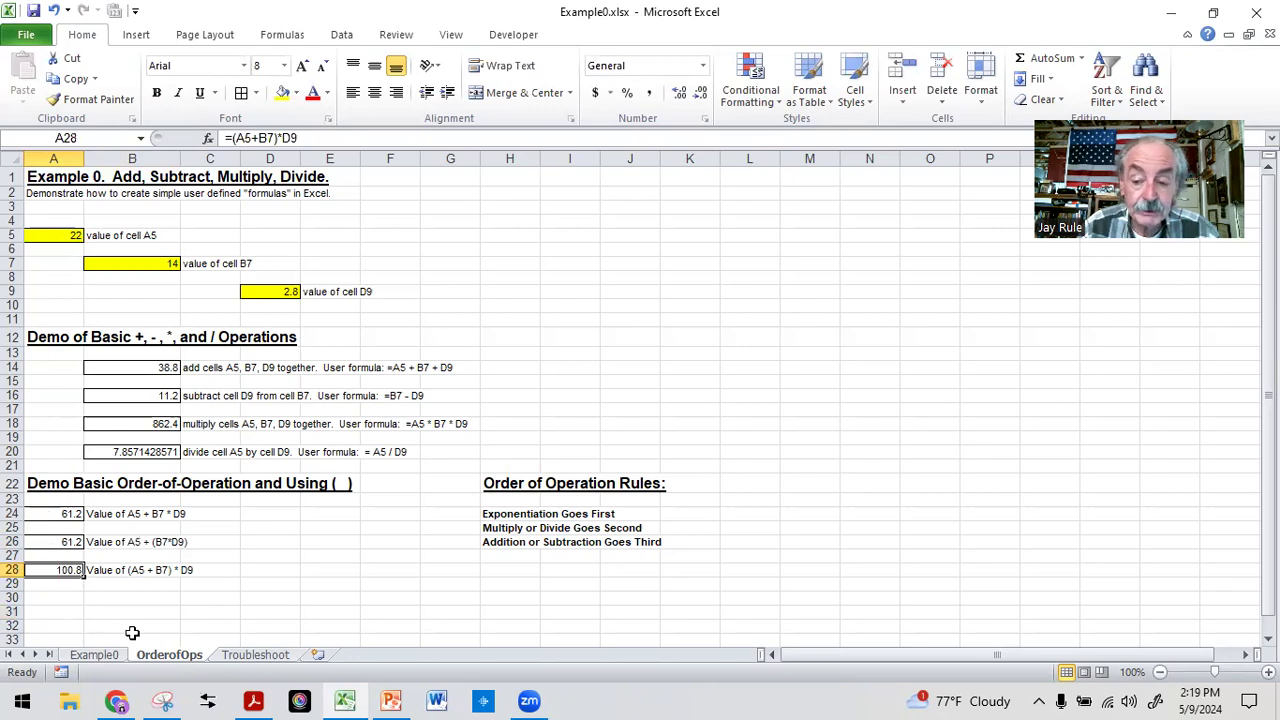
click(60, 612)
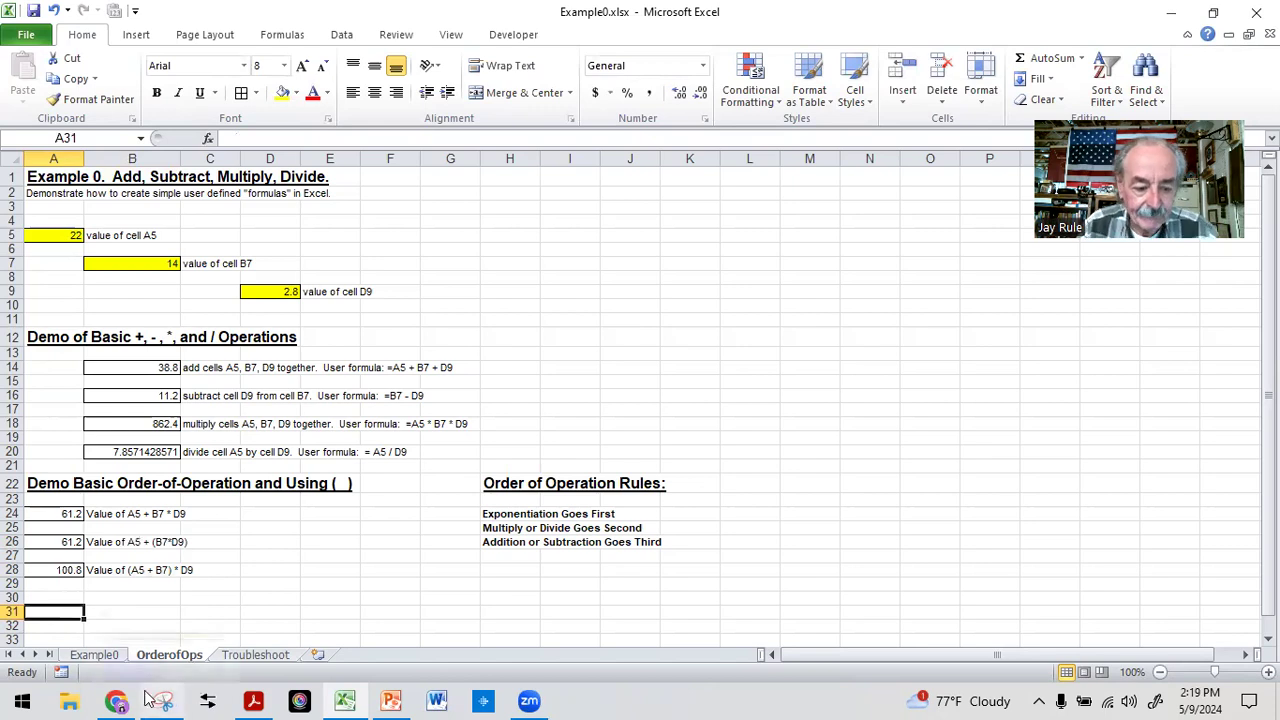
click(398, 569)
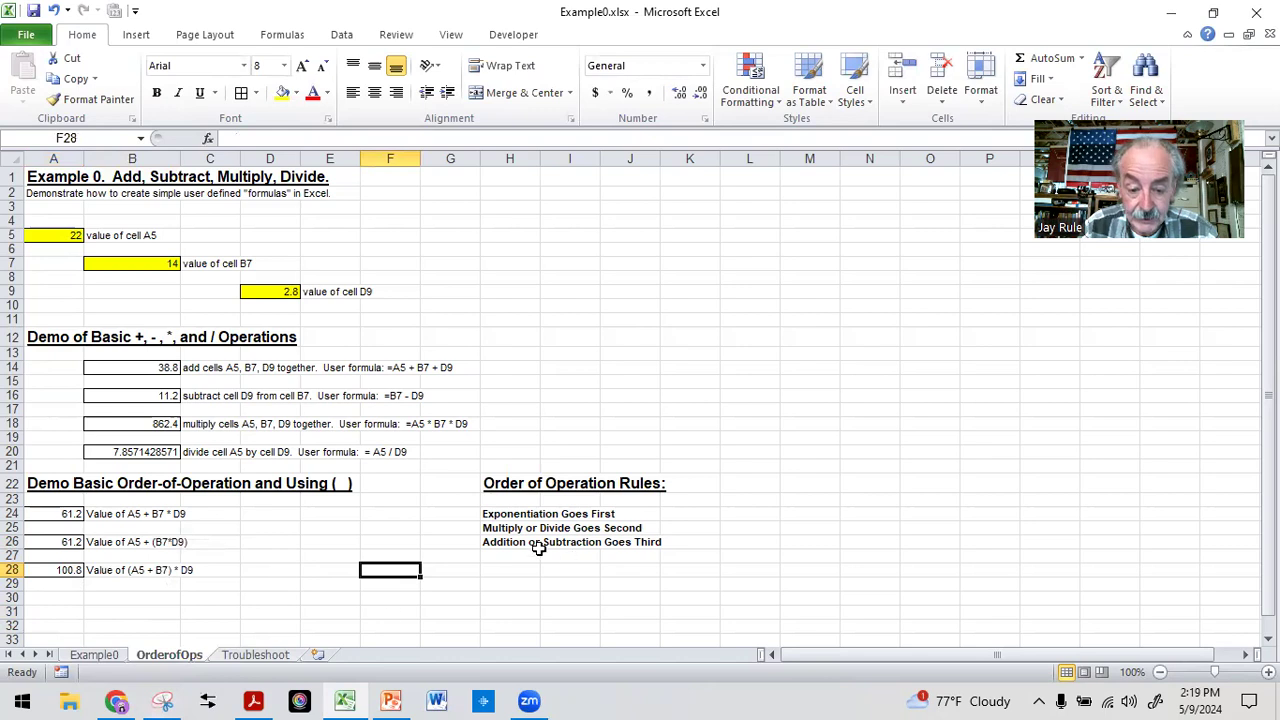
drag(488, 485, 694, 544)
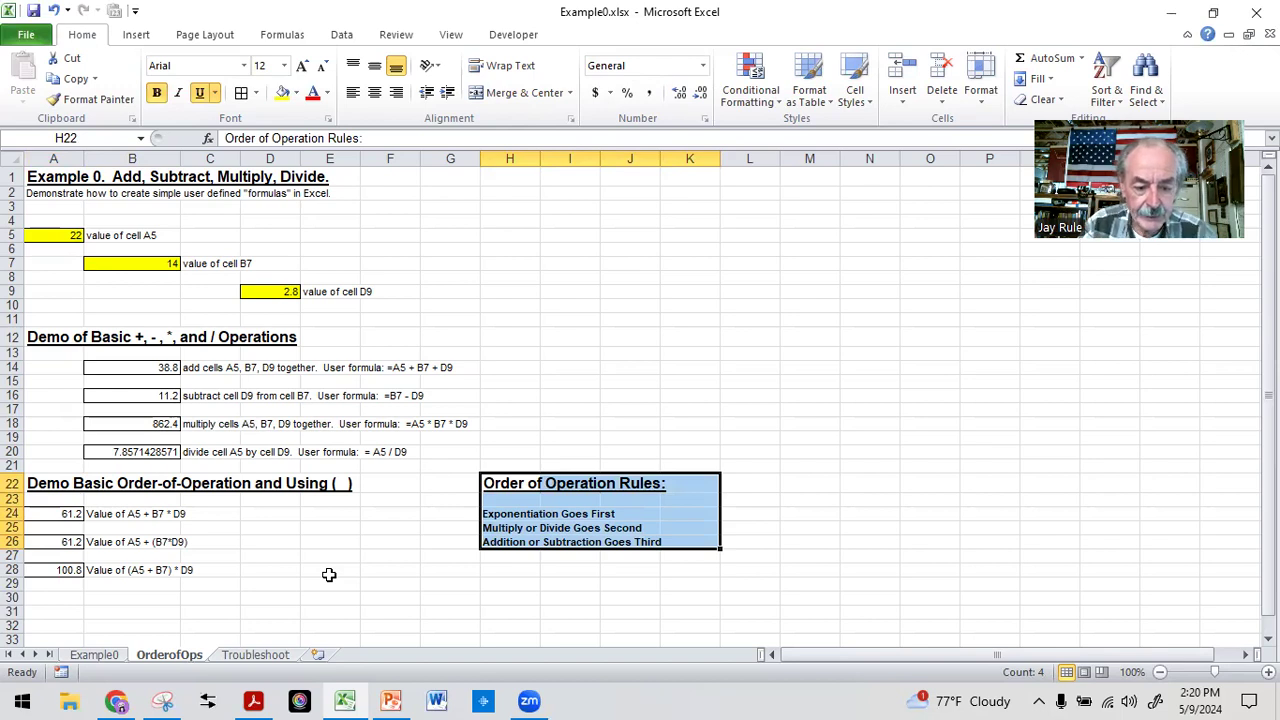
click(87, 614)
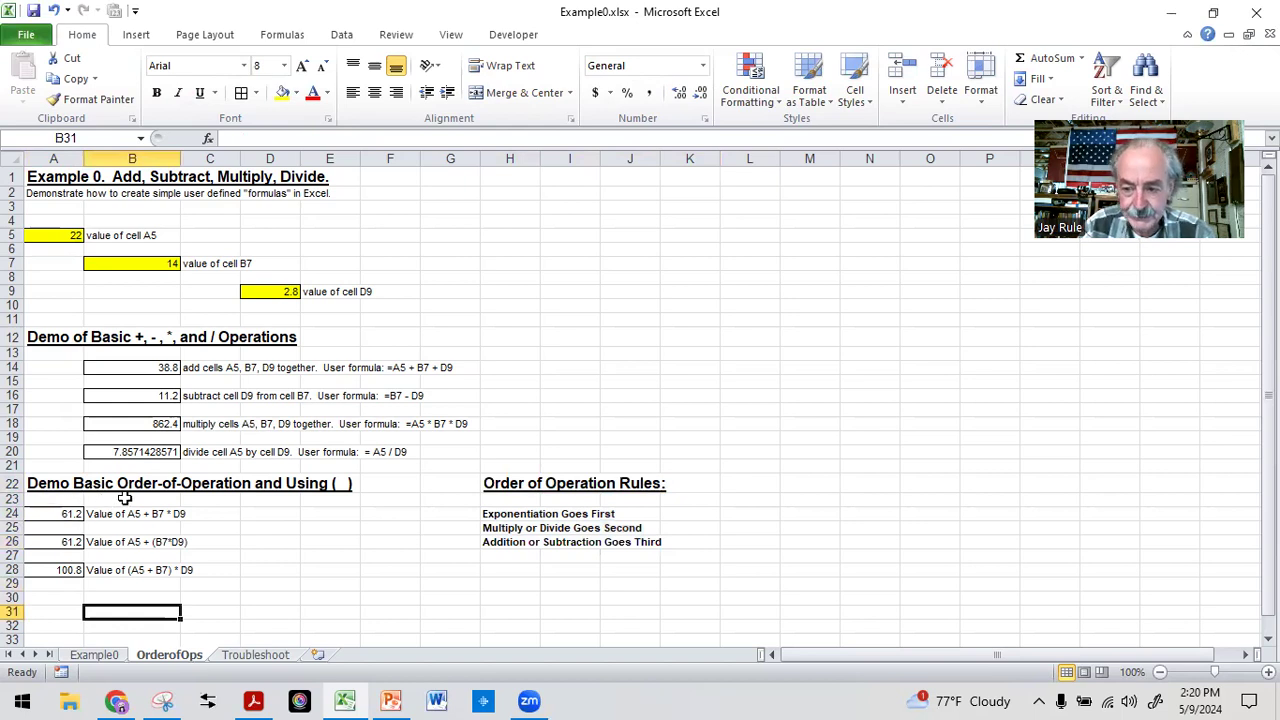
- On the Troubleshoot sheet, enter the deliberately wrong formula =A5/C7 in cell G7, dividing by the text label cell
click(280, 655)
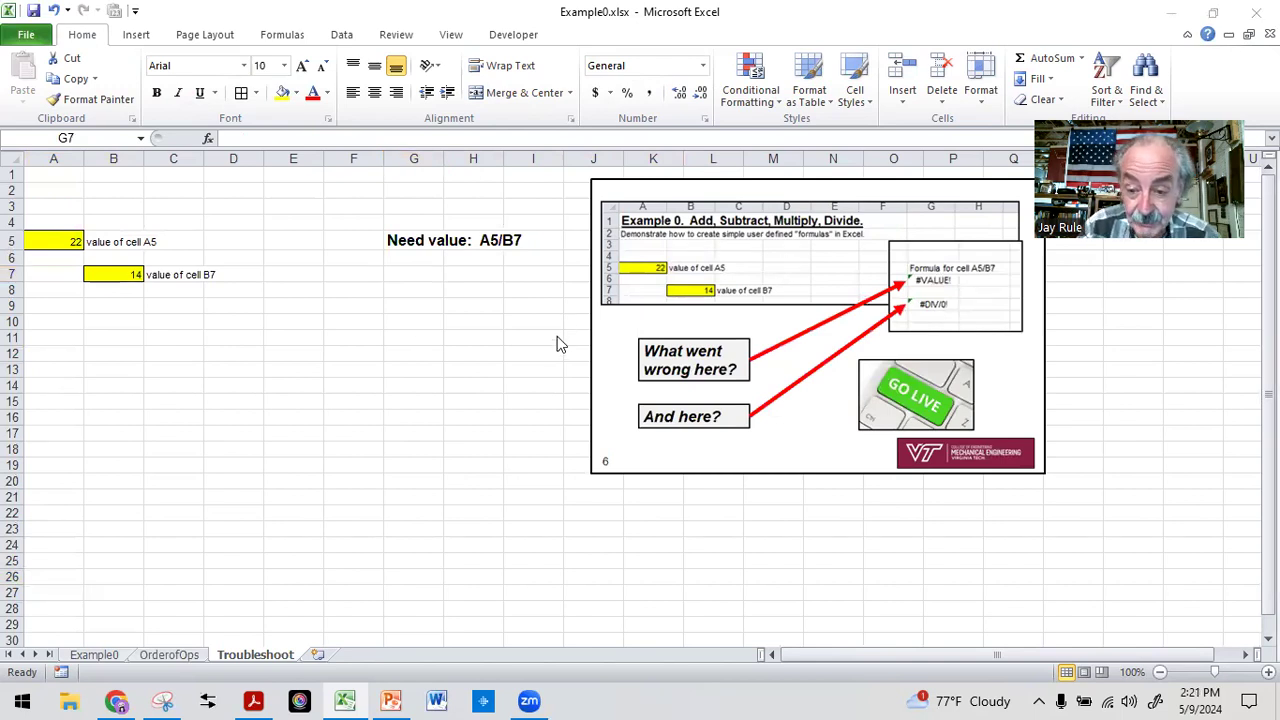
click(400, 274)
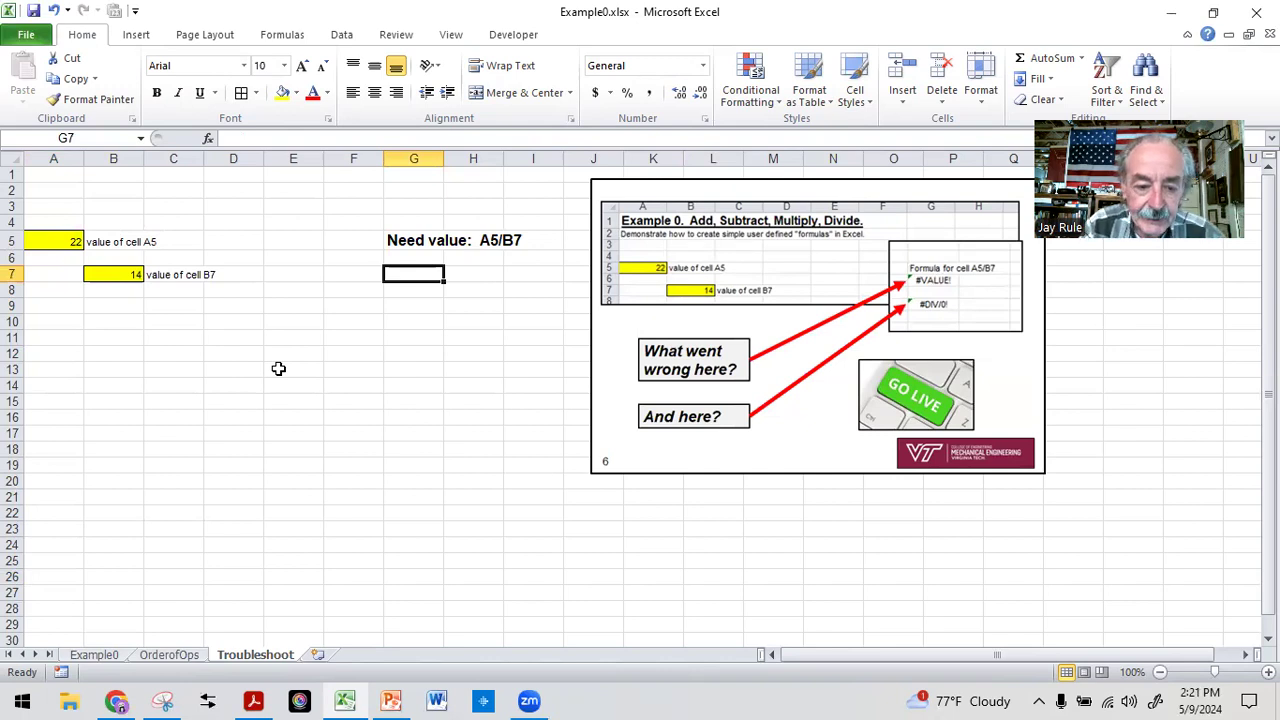
text(=)
click(58, 236)
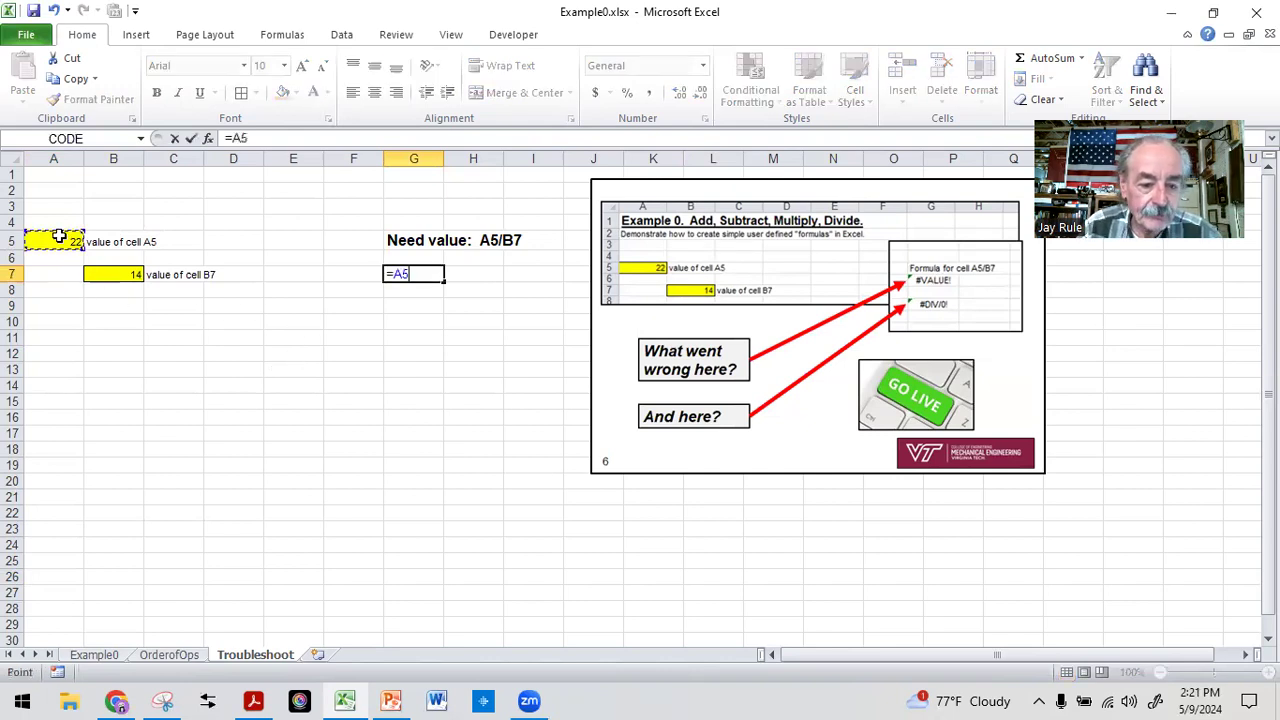
text(/)
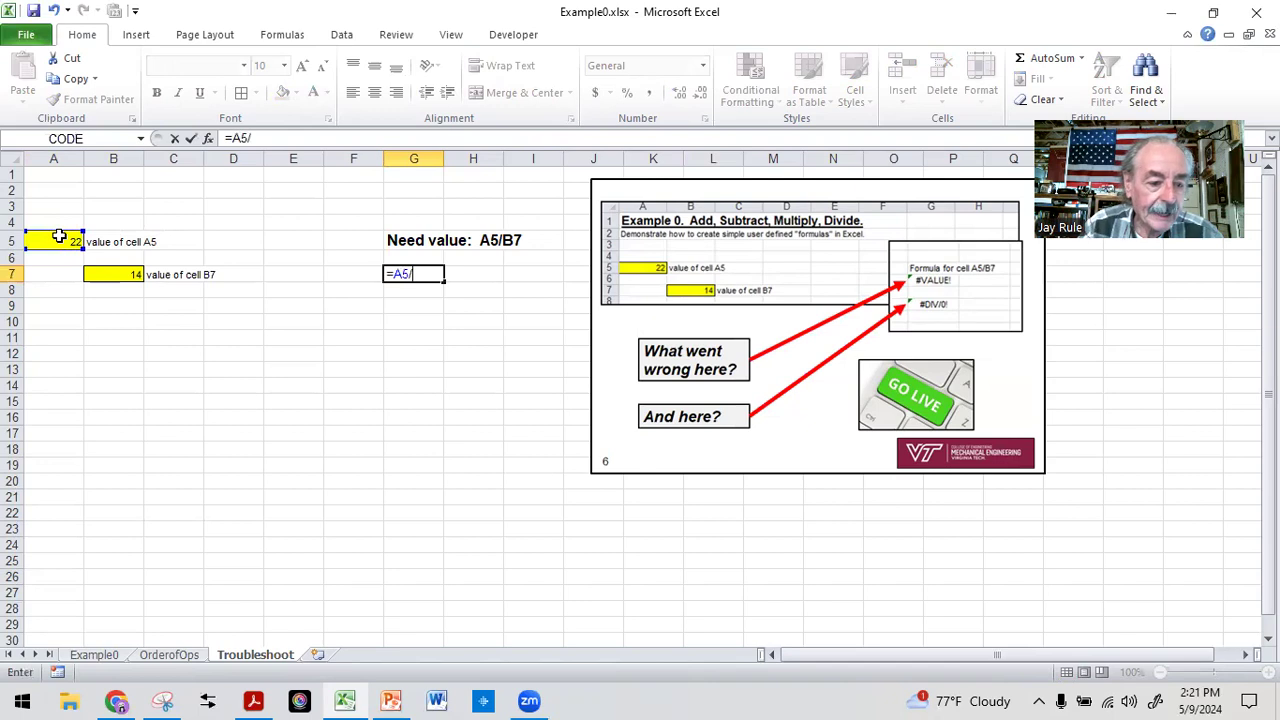
click(168, 276)
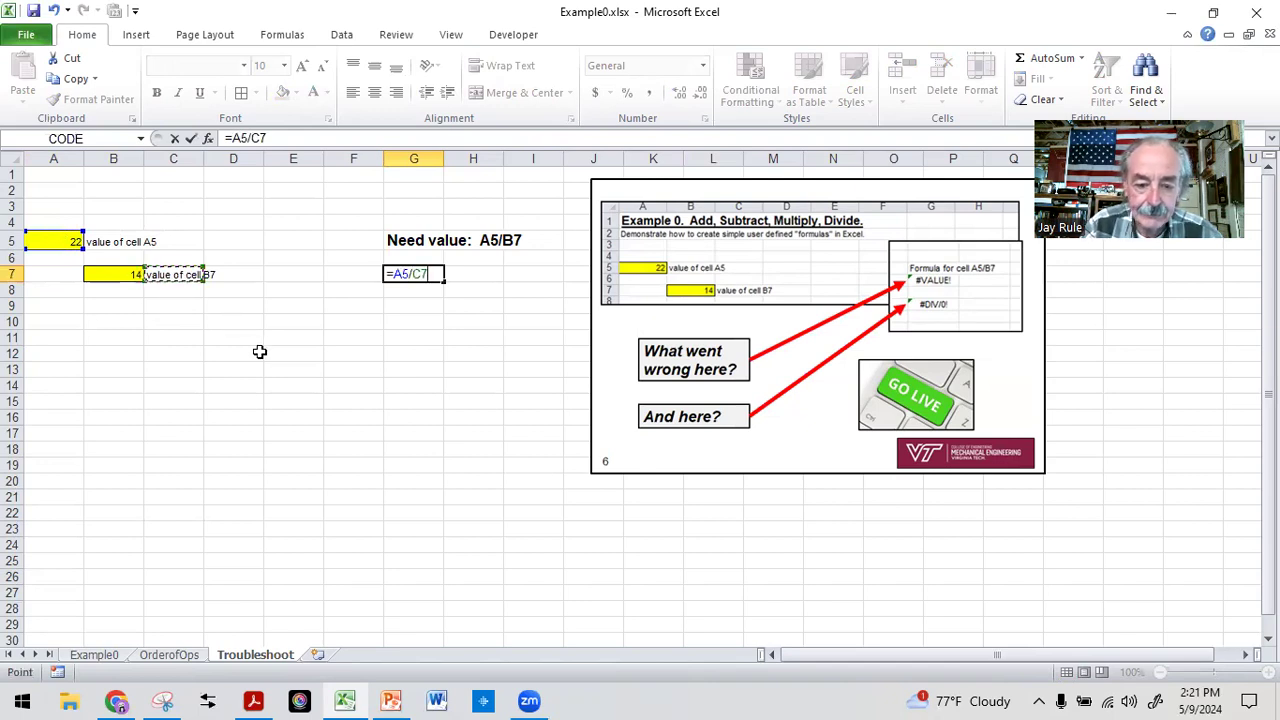
key(Return)
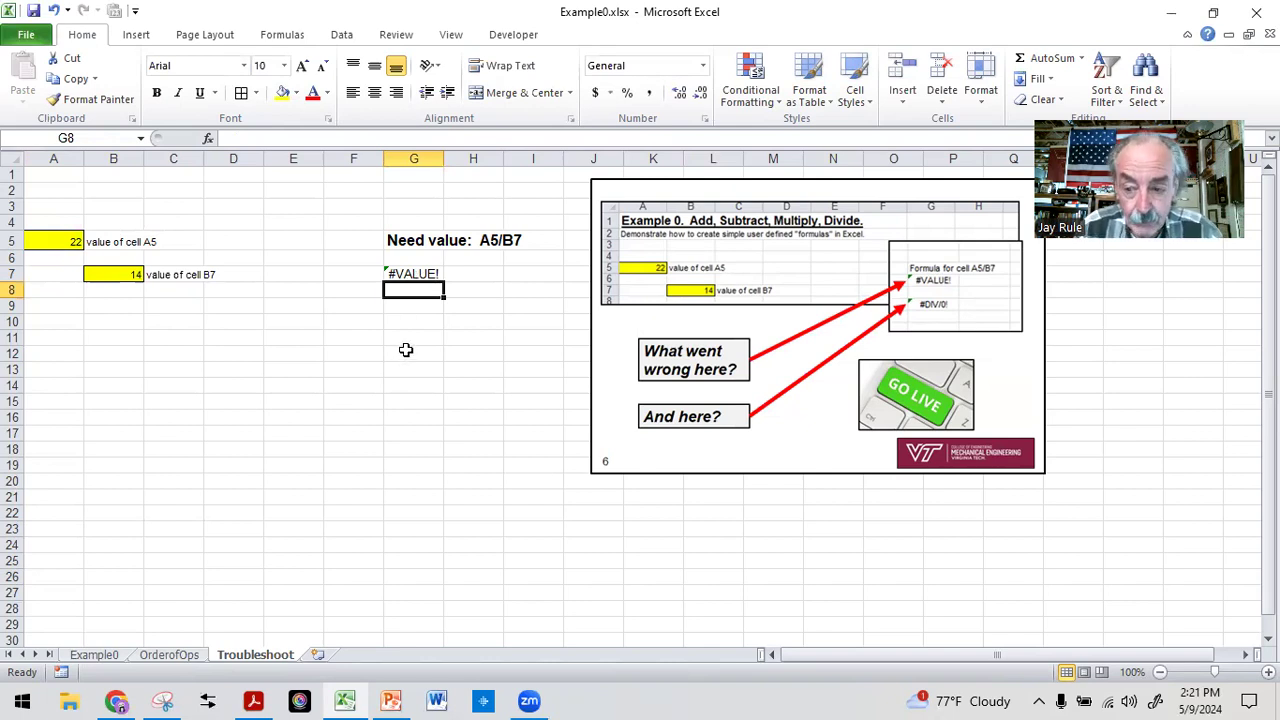
- Inspect the formula in G7 and compare the contents of cells C7 and B7 to find the cause of the error
click(300, 356)
click(293, 322)
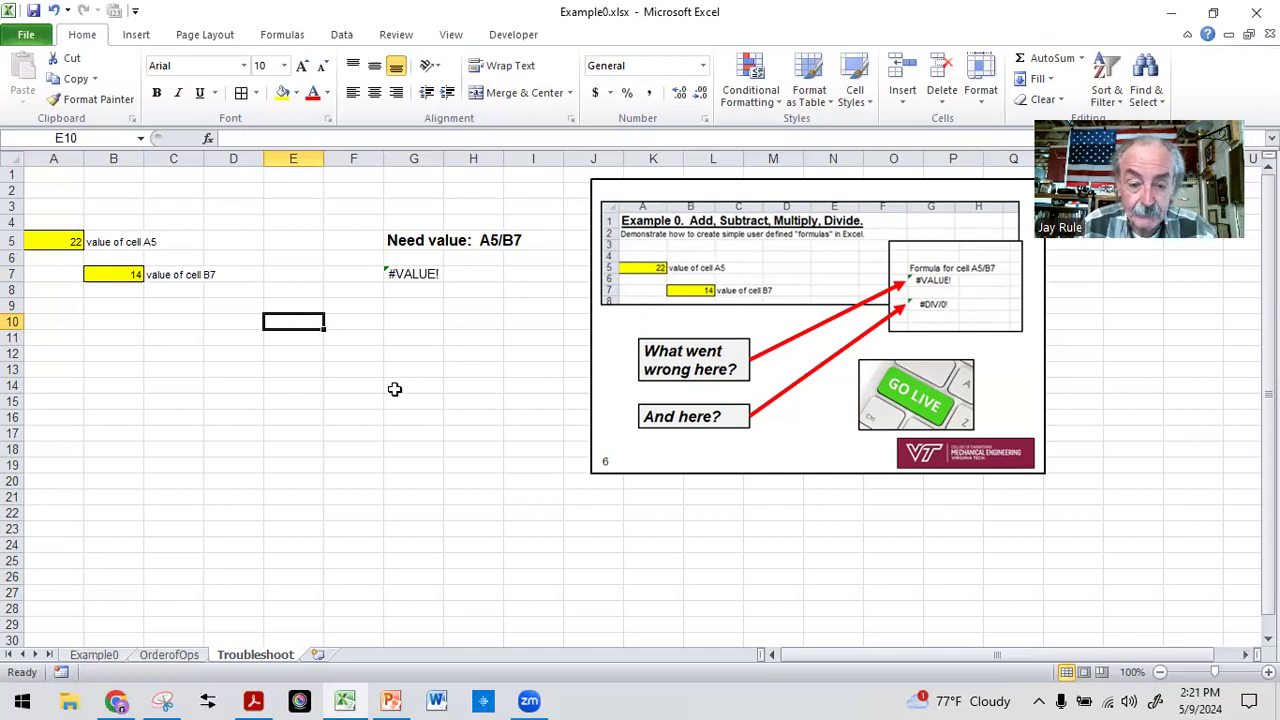
click(428, 271)
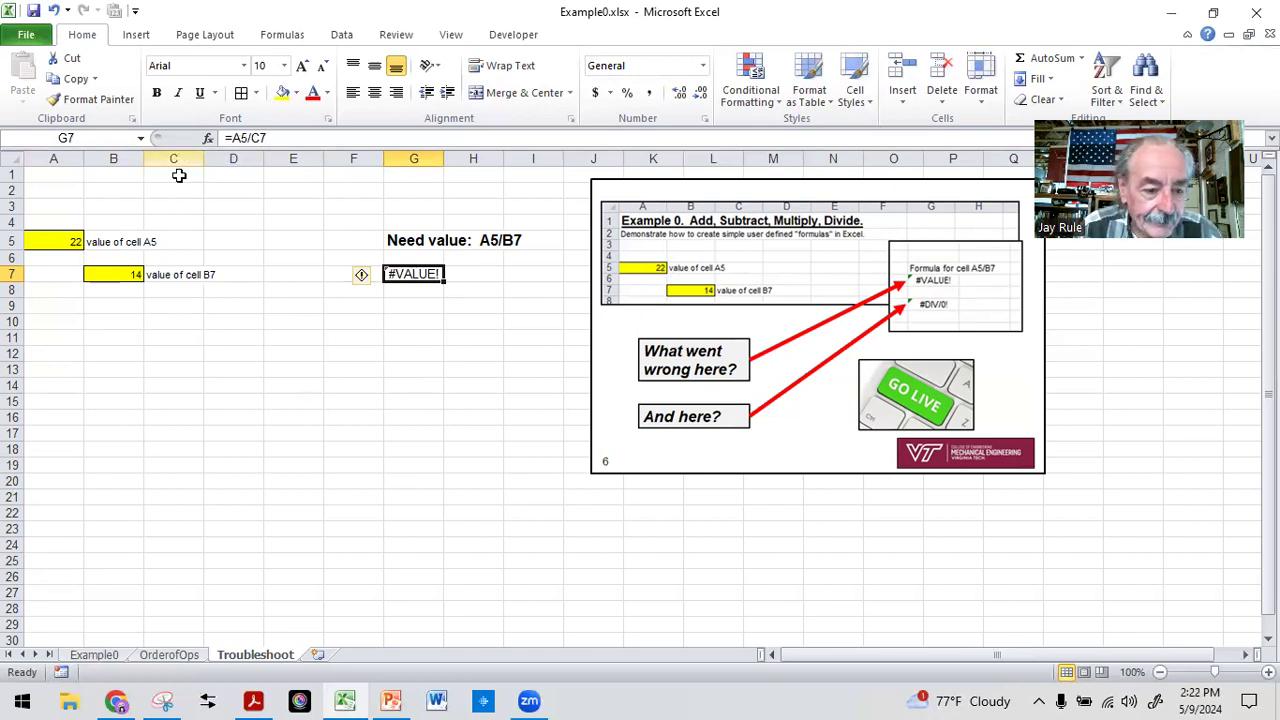
click(158, 277)
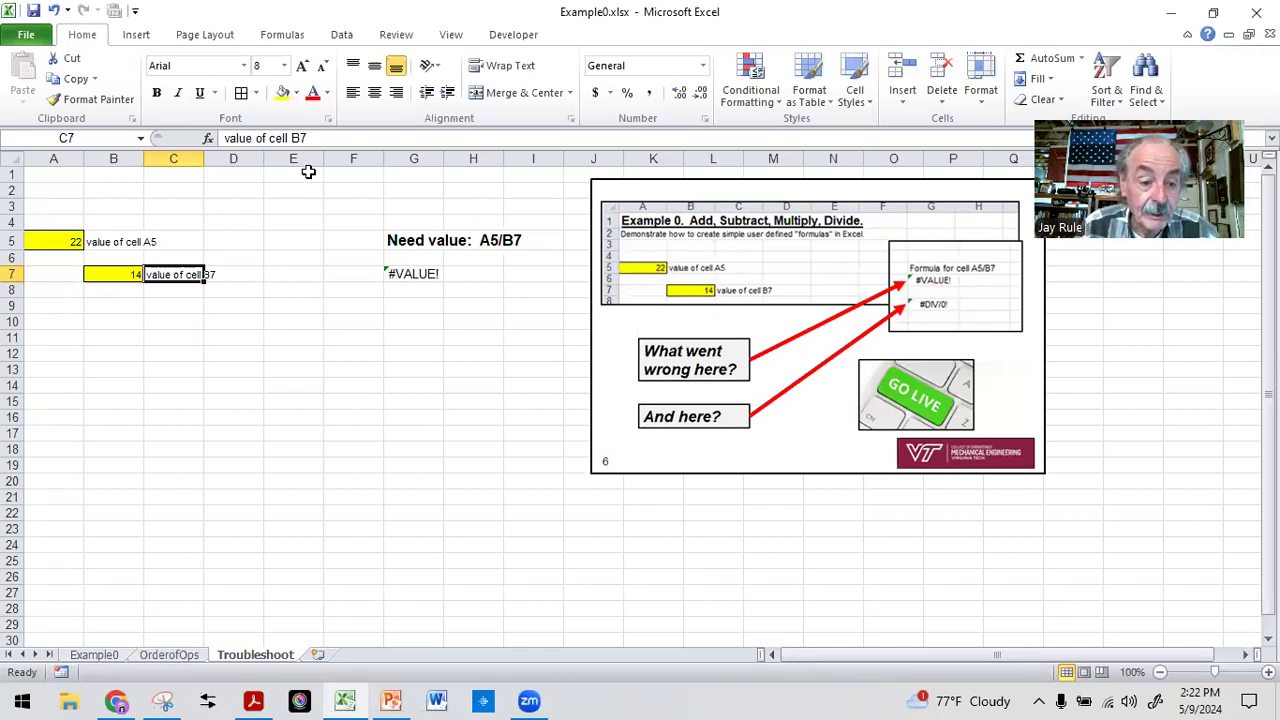
click(110, 276)
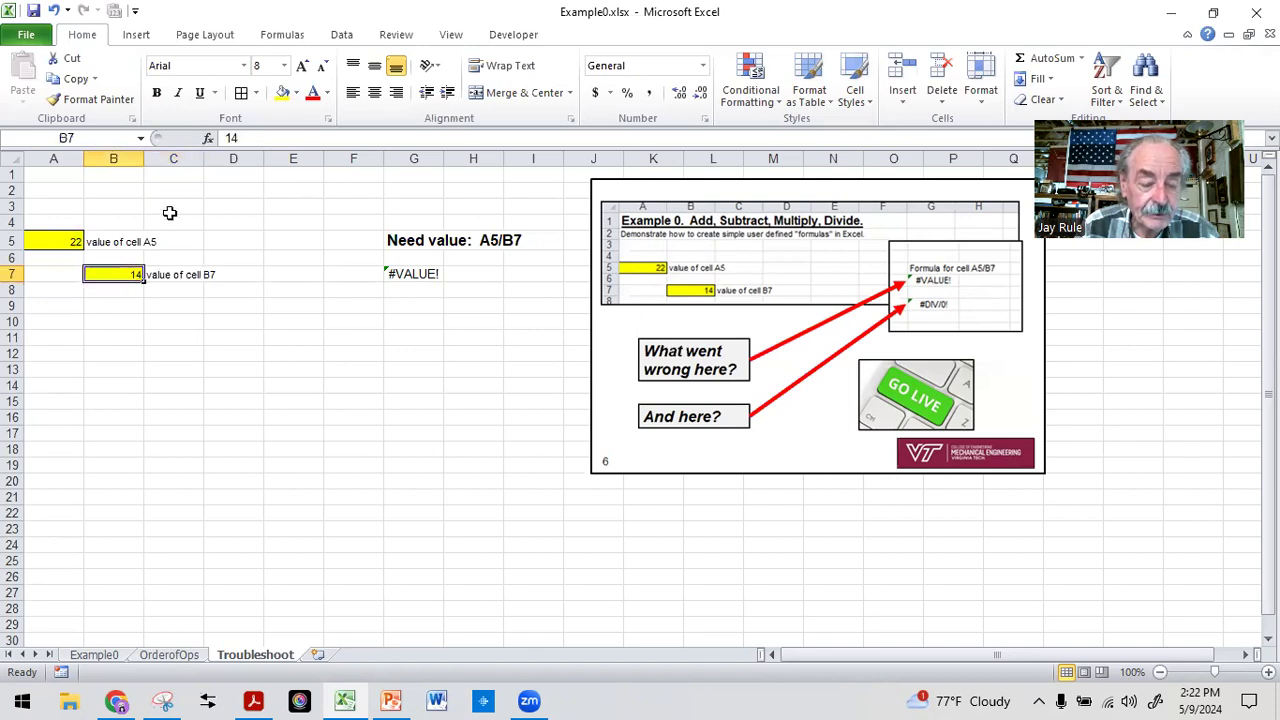
- Correct the formula in G7 to =A5/B7 by replacing the C7 reference with the yellow input cell
click(394, 276)
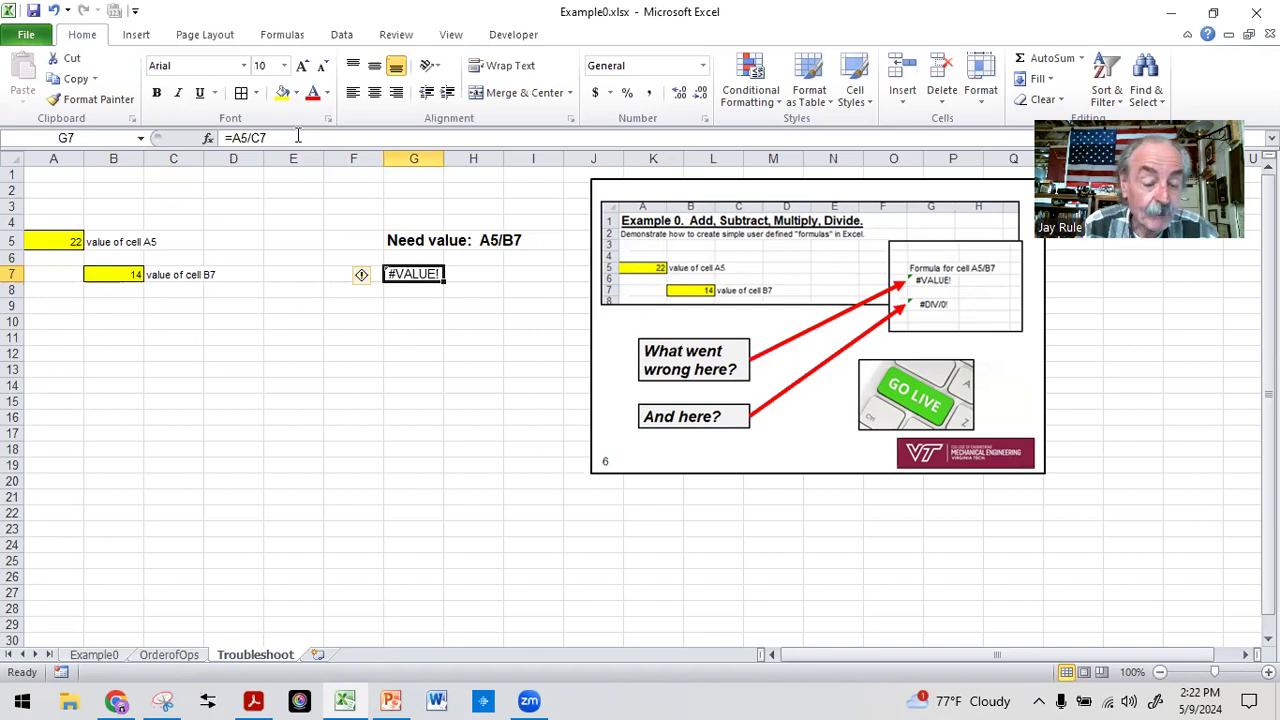
click(297, 137)
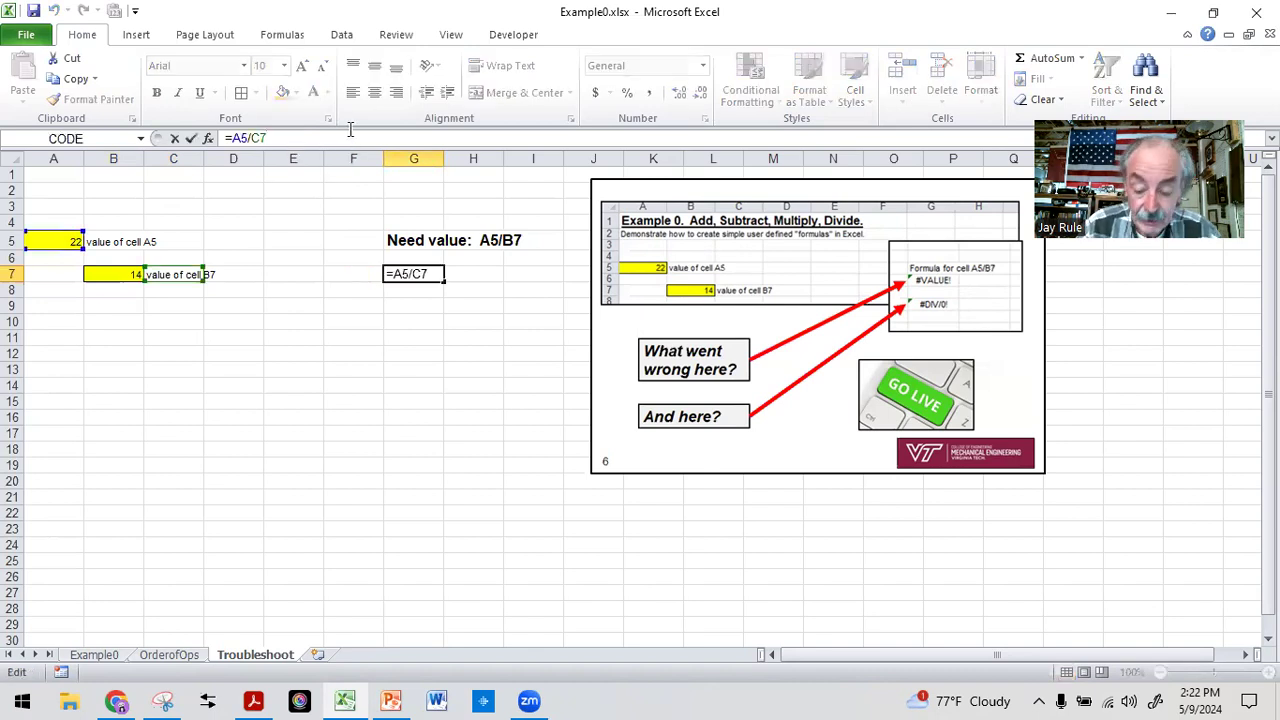
key(BackSpace)
key(BackSpace)
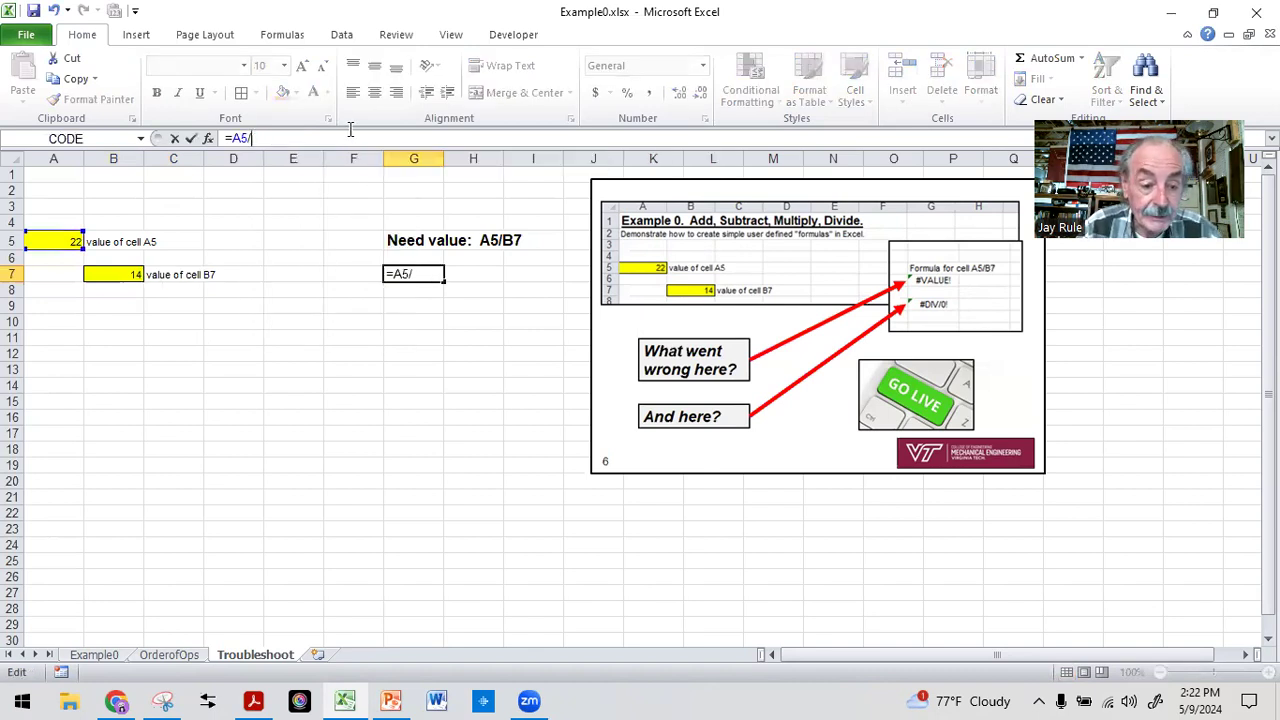
click(92, 274)
key(Return)
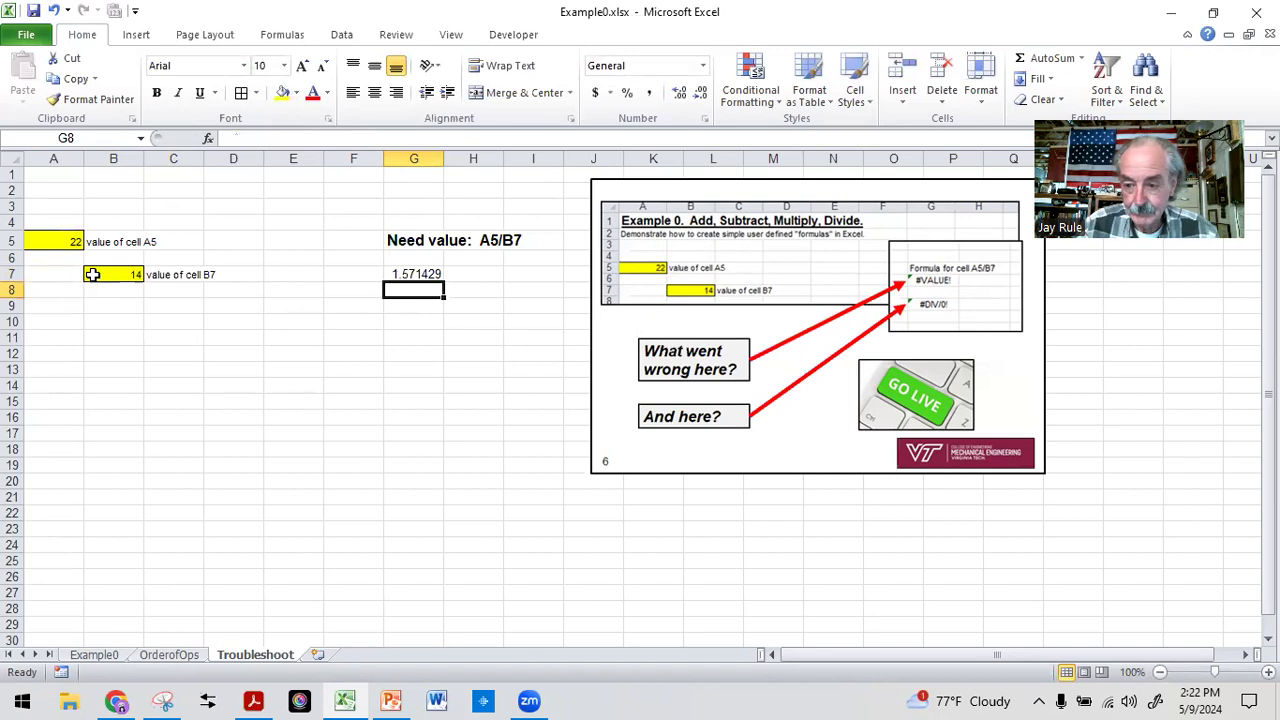
- Enter the deliberately wrong formula =A5/B8 in cell G9, dividing by the empty cell below the yellow input B7
key(Return)
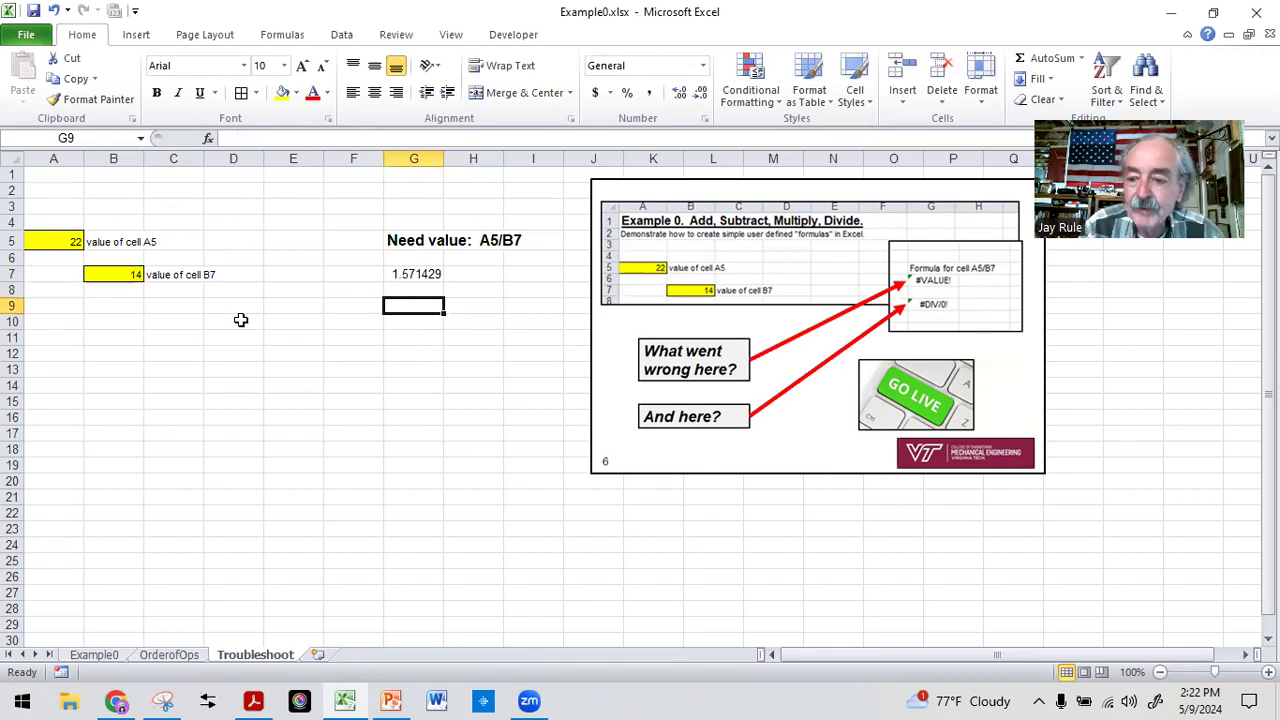
text(=)
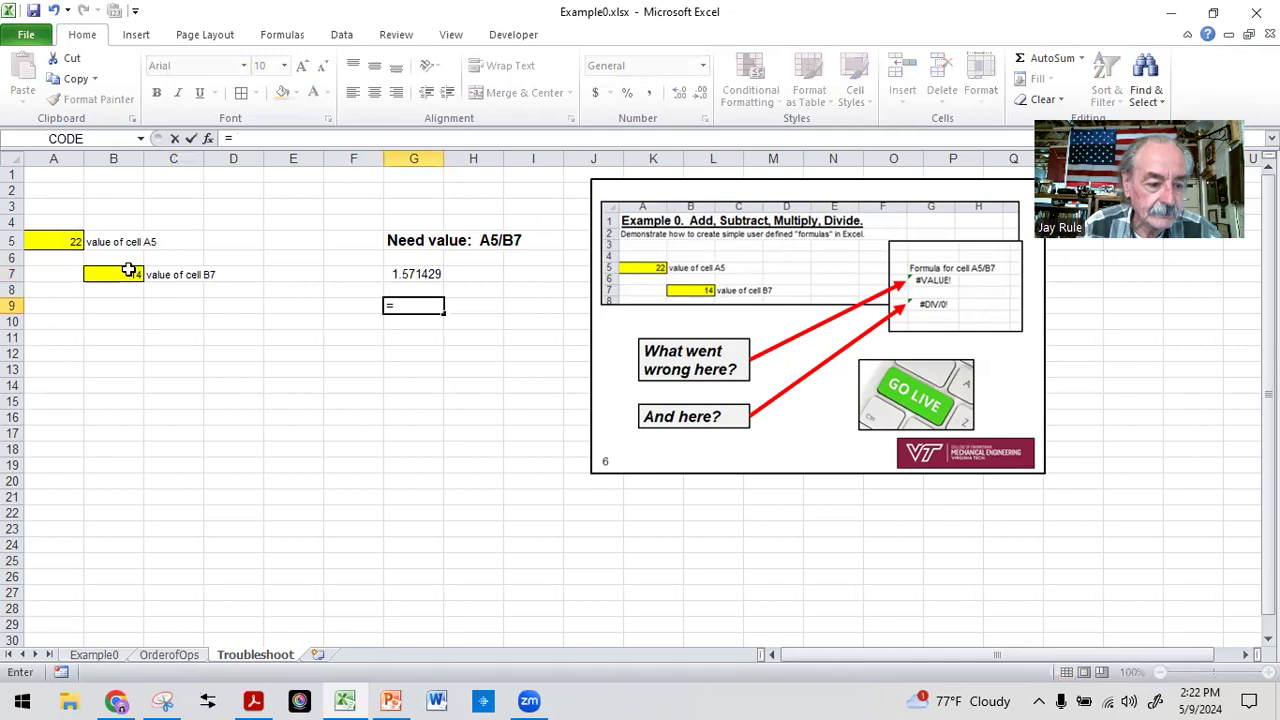
click(52, 238)
text(/)
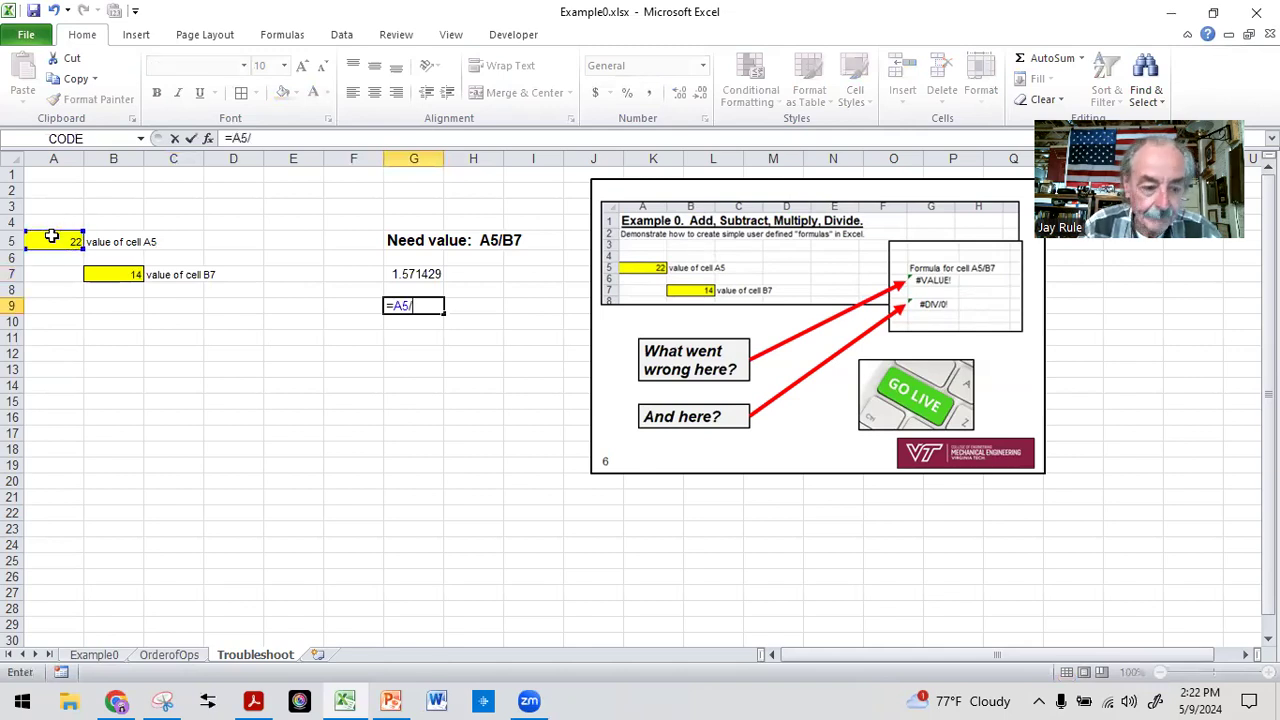
click(117, 290)
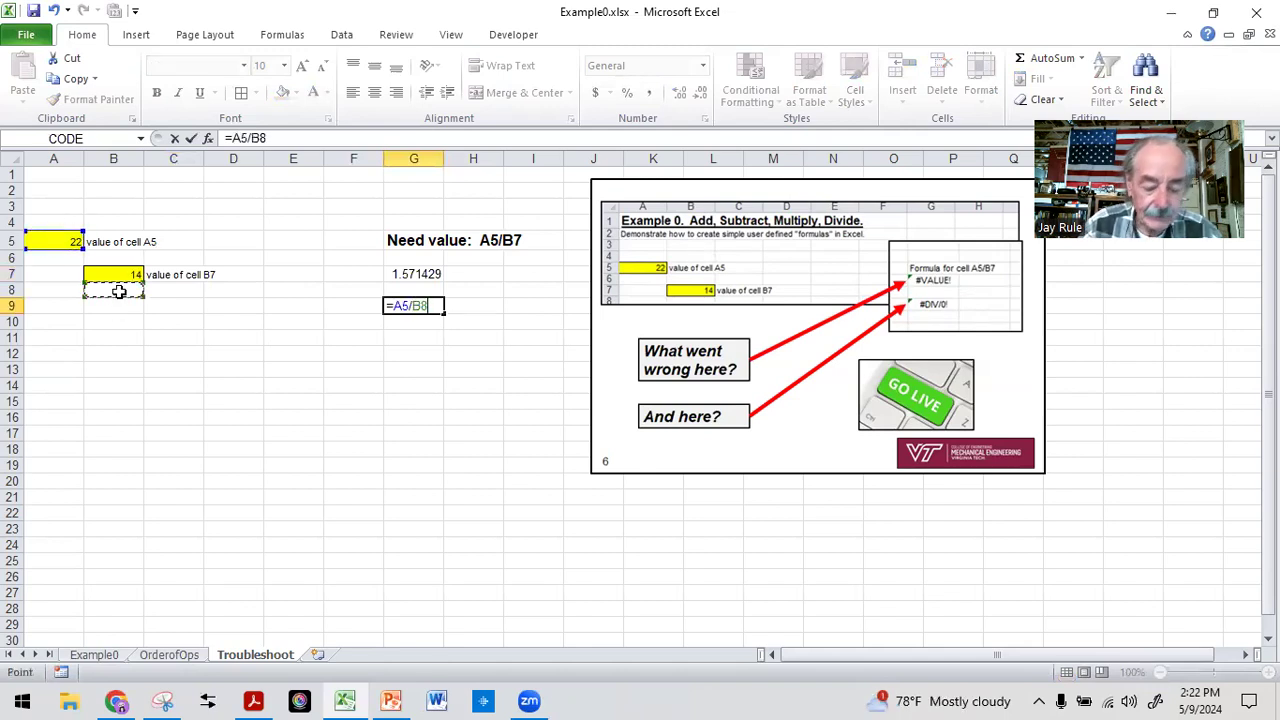
key(Return)
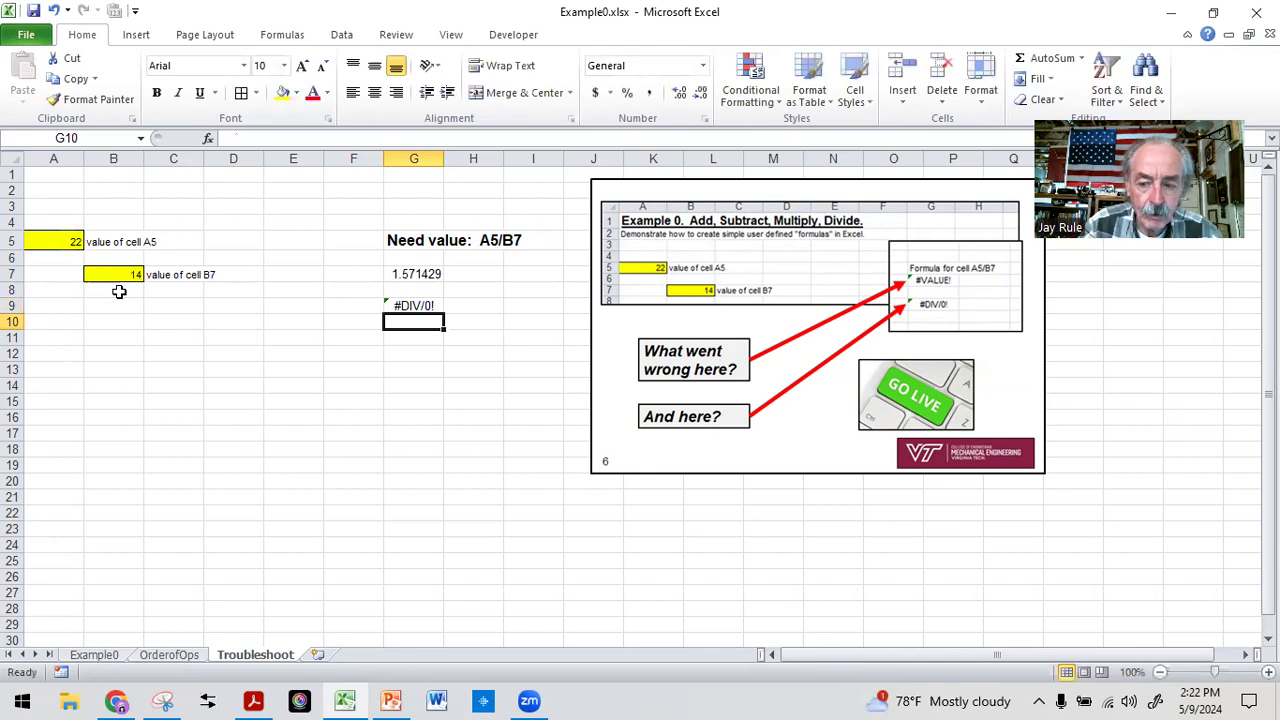
- Inspect the formula in G9 to find the cause of its division error
click(406, 400)
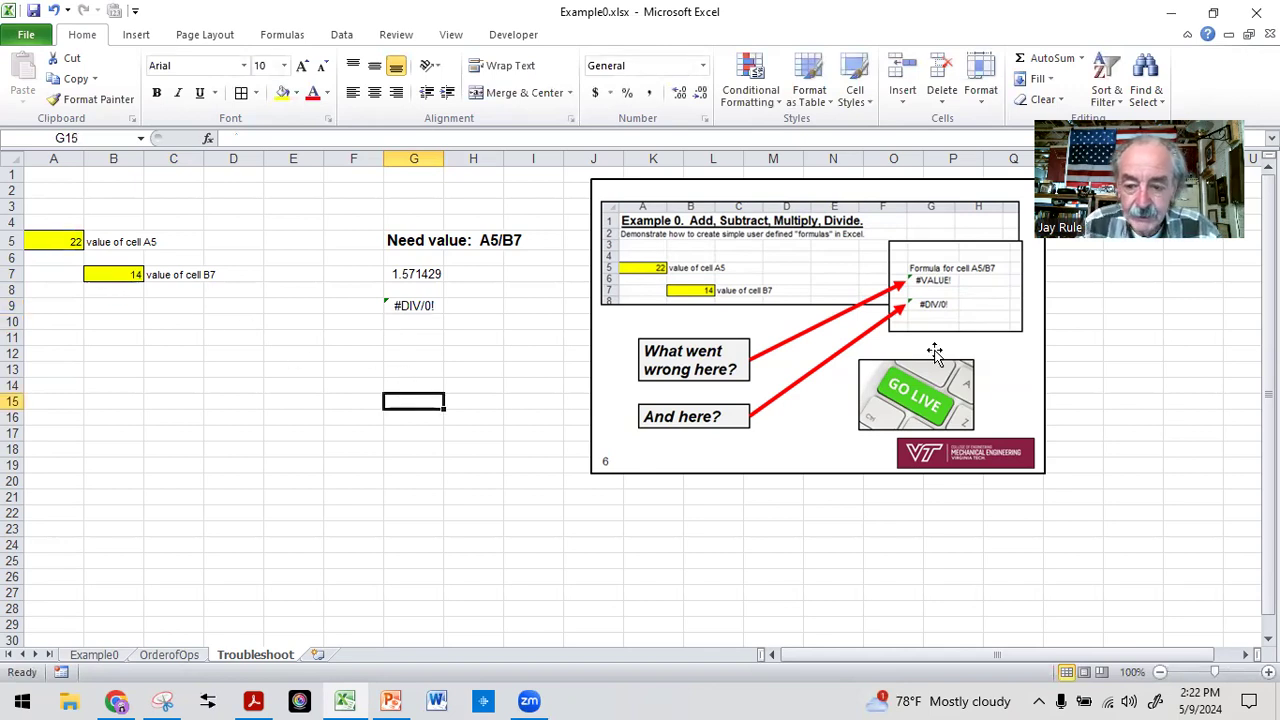
click(398, 304)
click(407, 350)
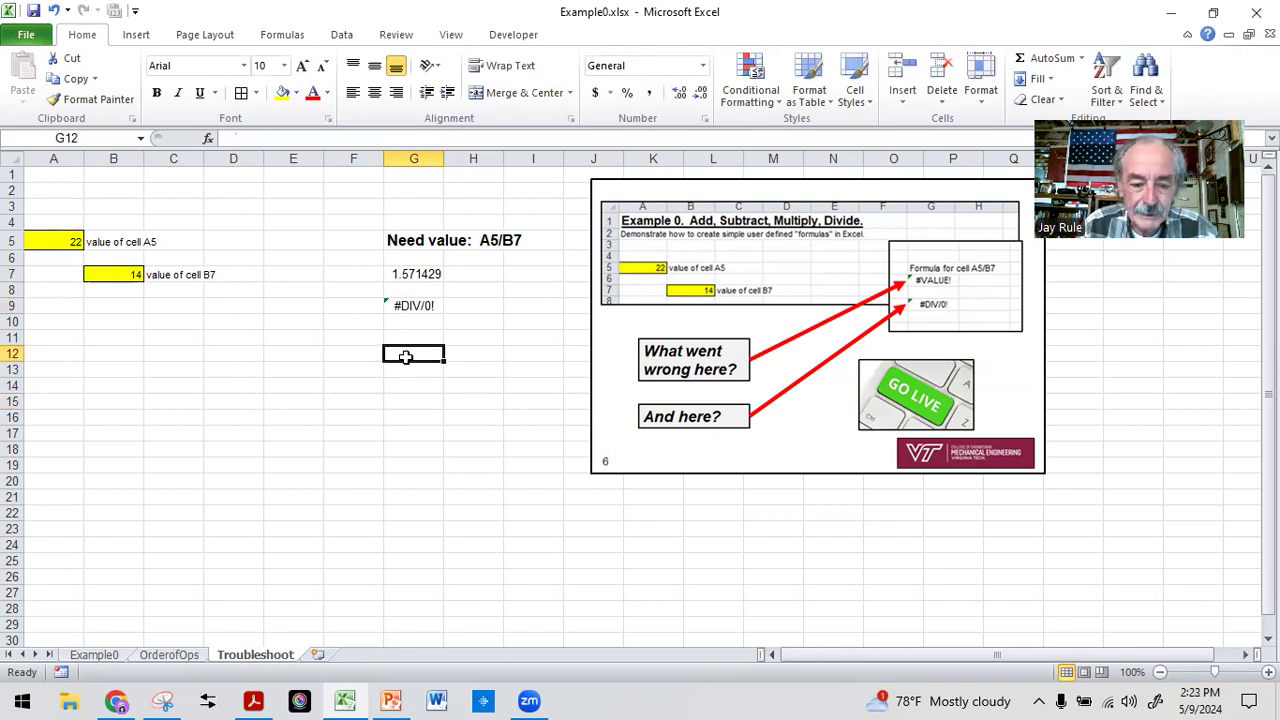
click(405, 304)
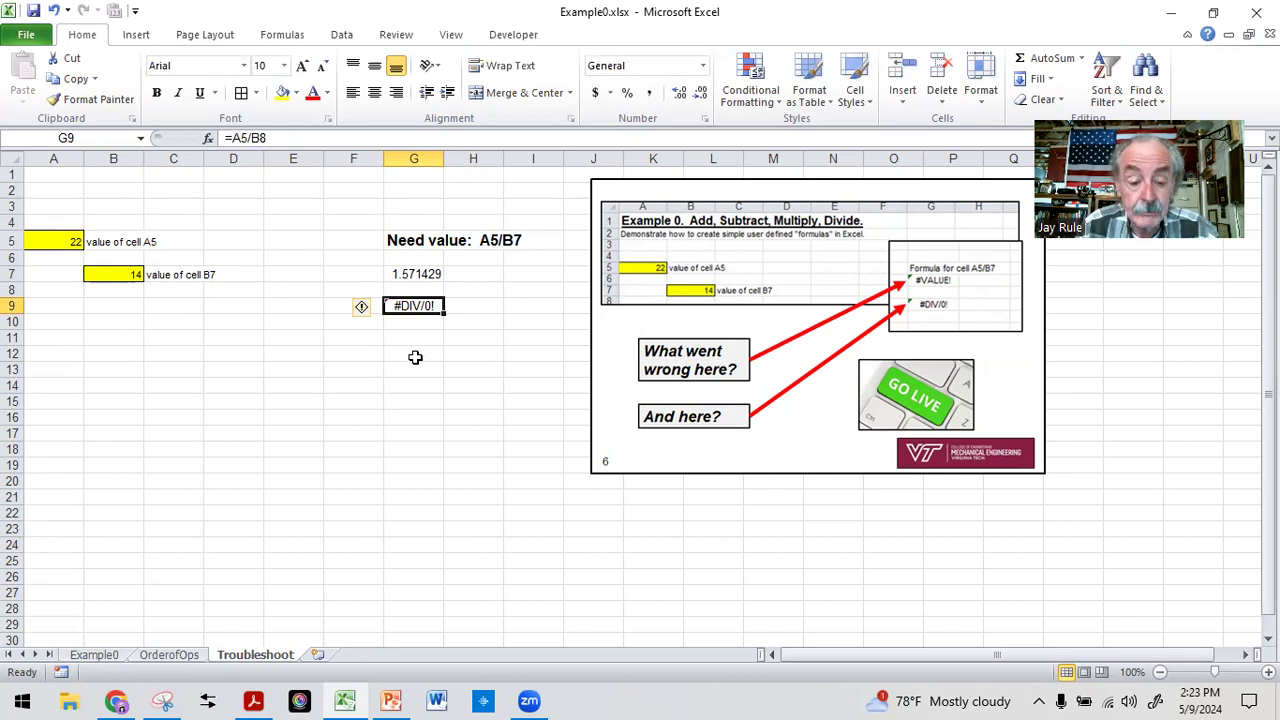
click(414, 356)
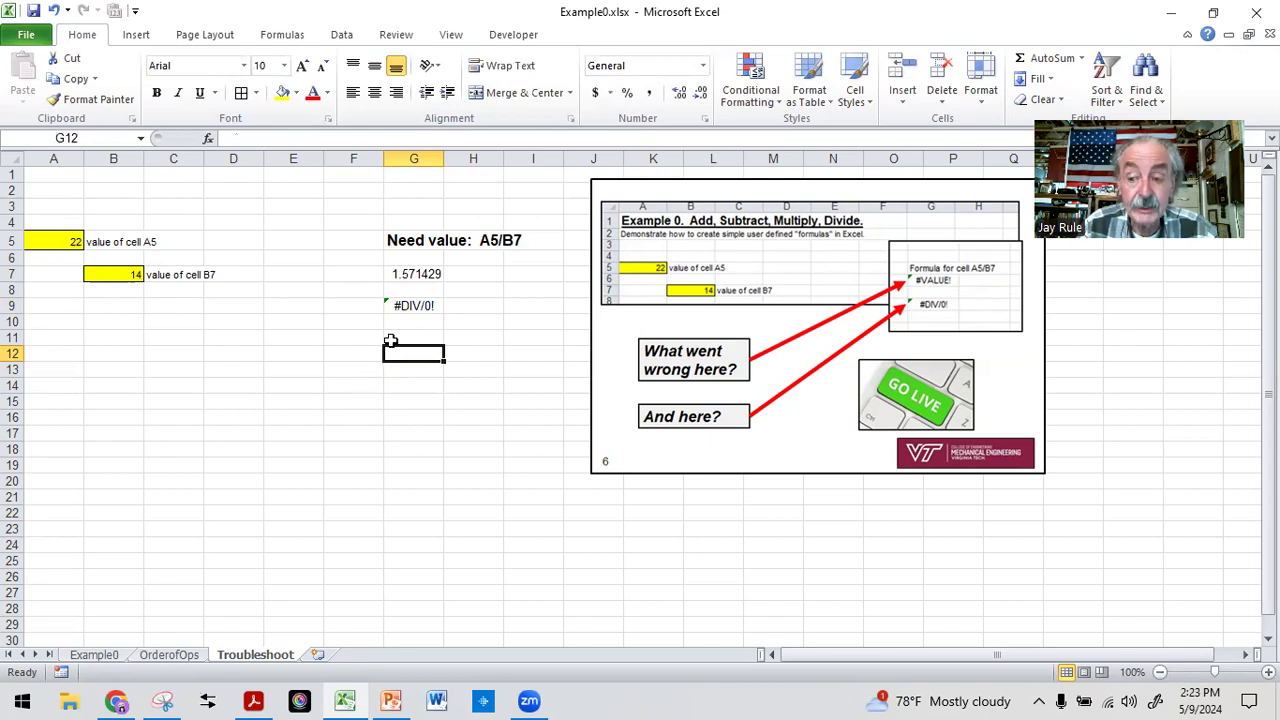
click(414, 306)
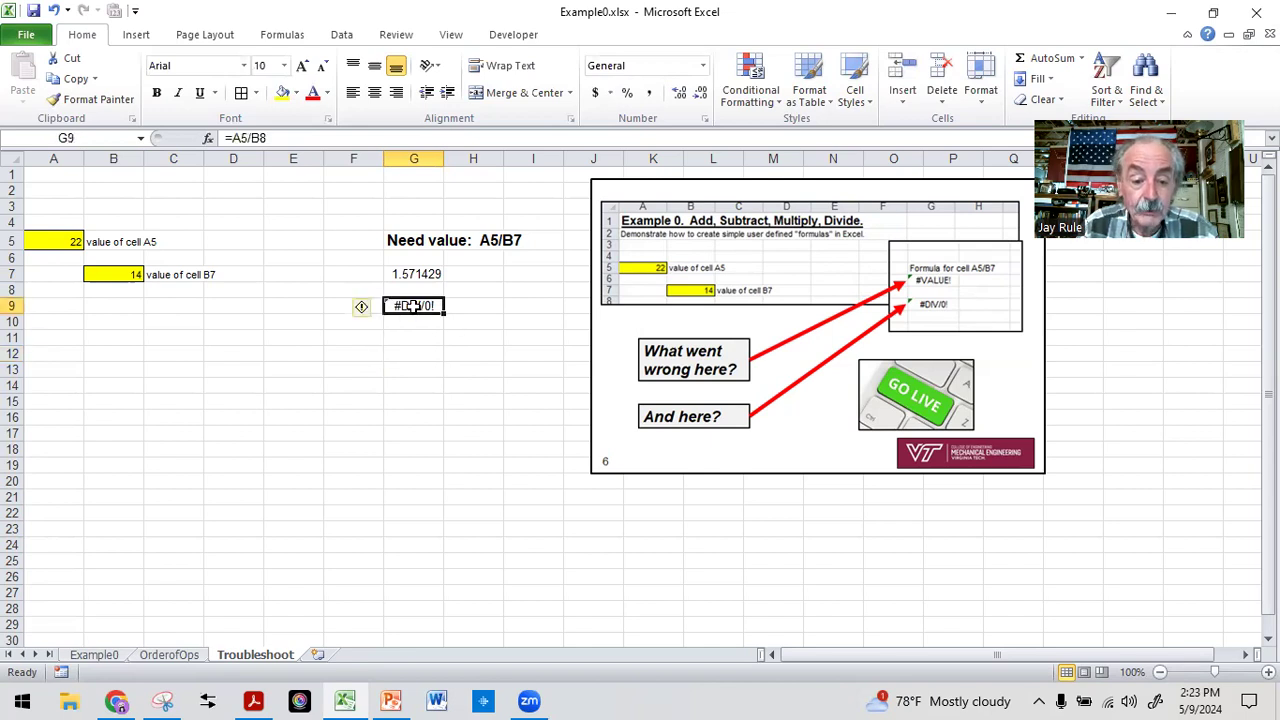
click(427, 350)
click(416, 306)
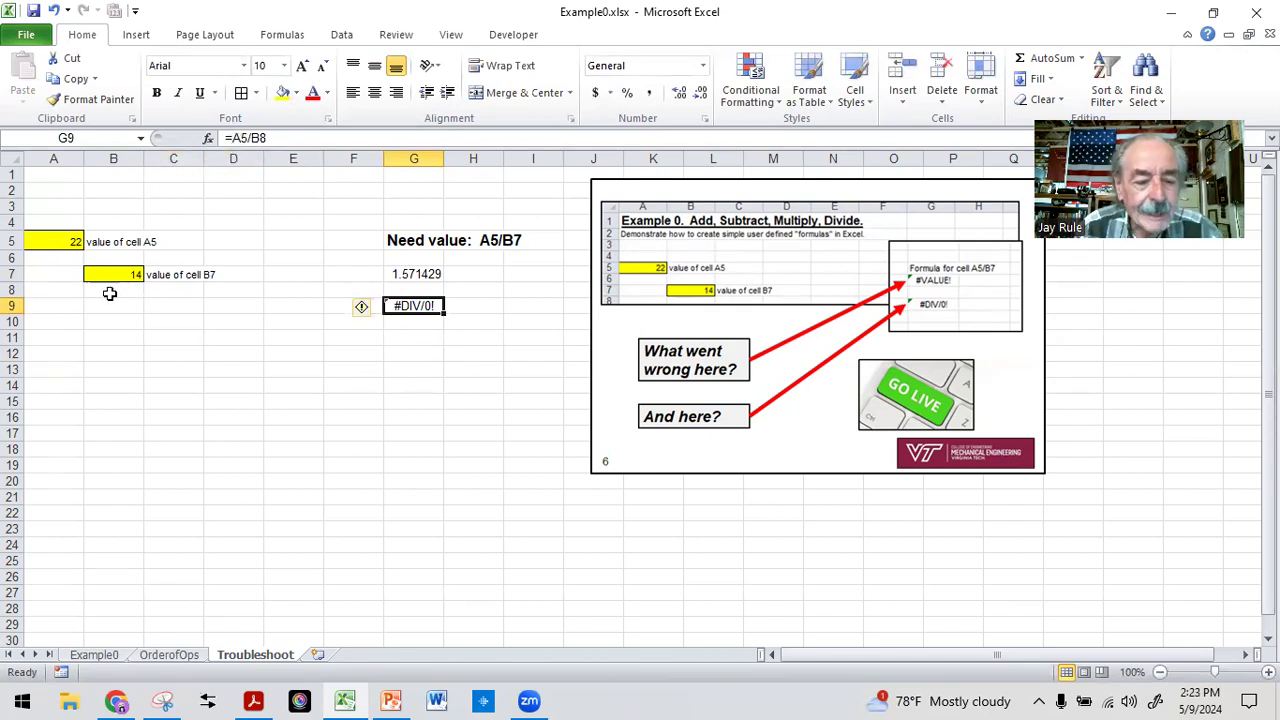
- Correct the formula in G9 to =A5/B7 by replacing the empty-cell reference with the yellow input cell
click(316, 138)
key(BackSpace)
key(BackSpace)
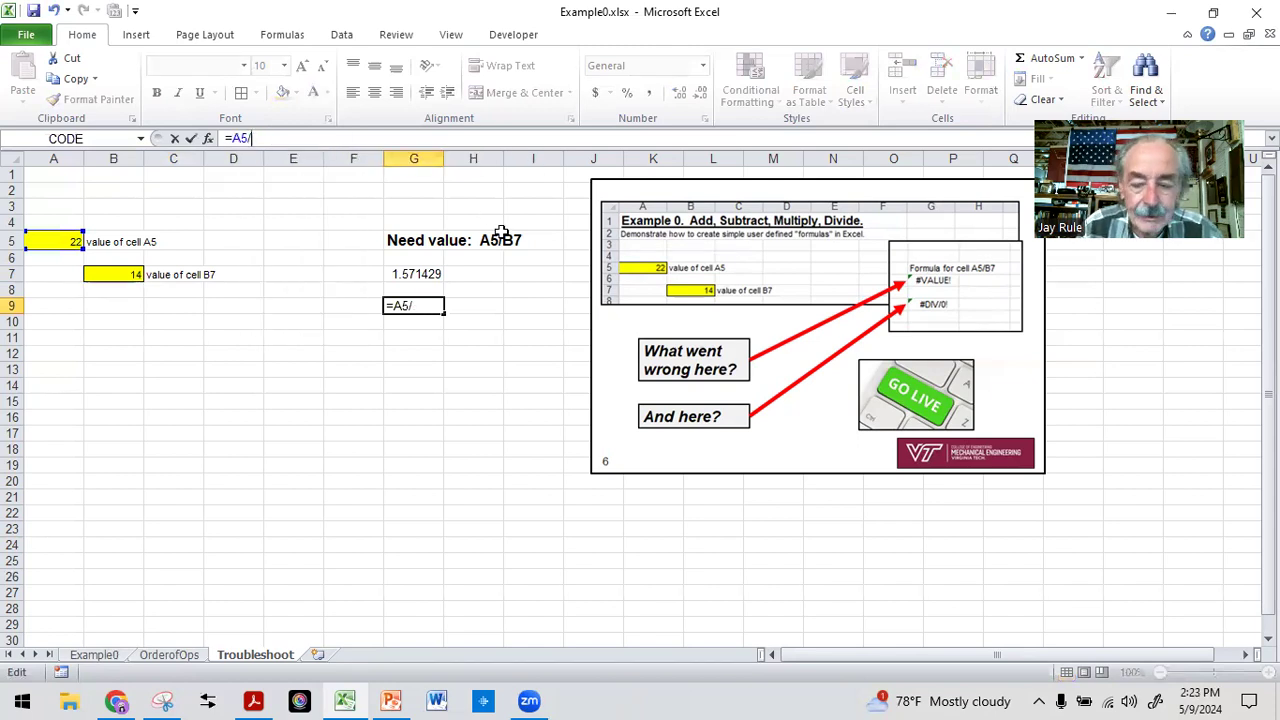
click(117, 276)
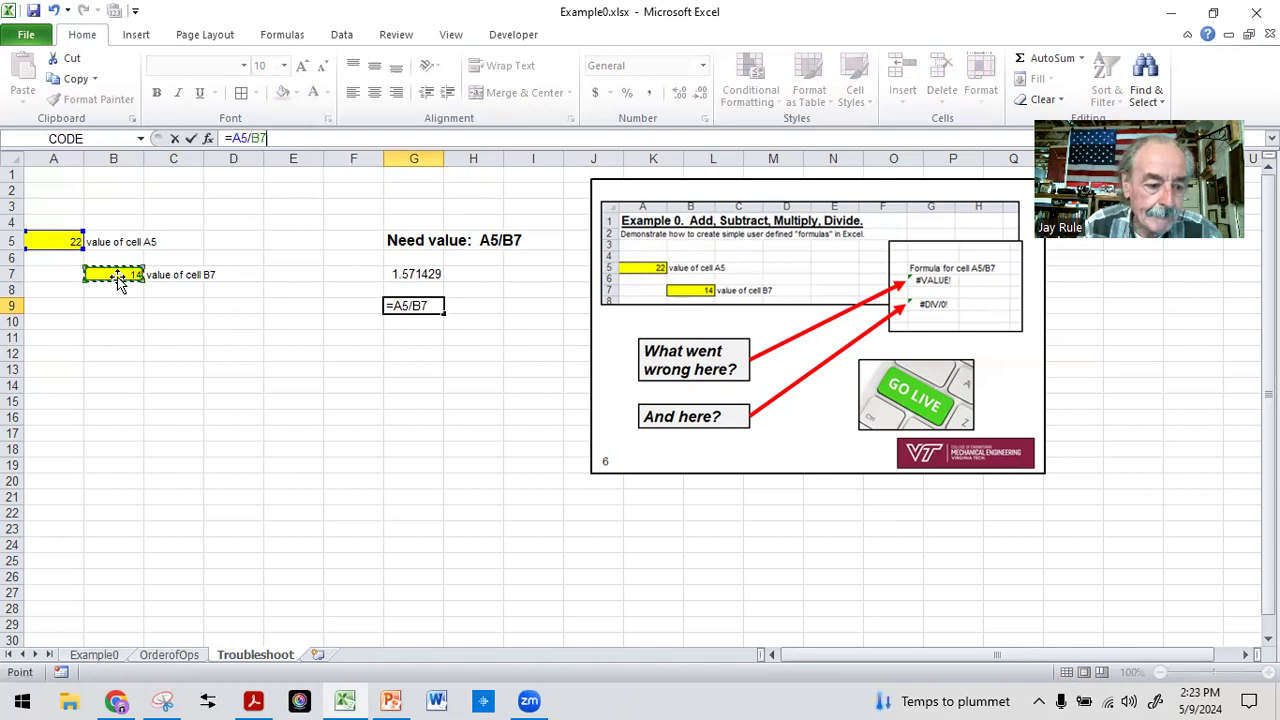
key(Return)
click(207, 355)
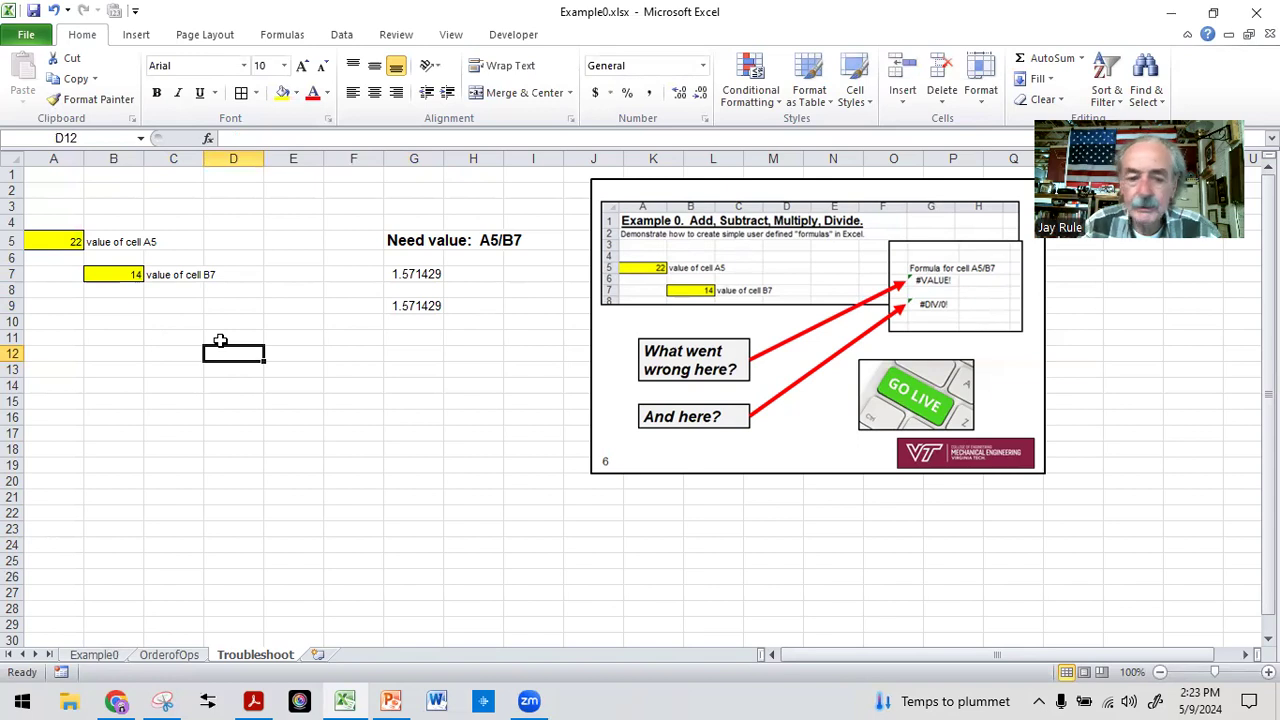
- Overwrite the formula in G9 with the faulty =A5/B8 to demonstrate the division error again
click(397, 307)
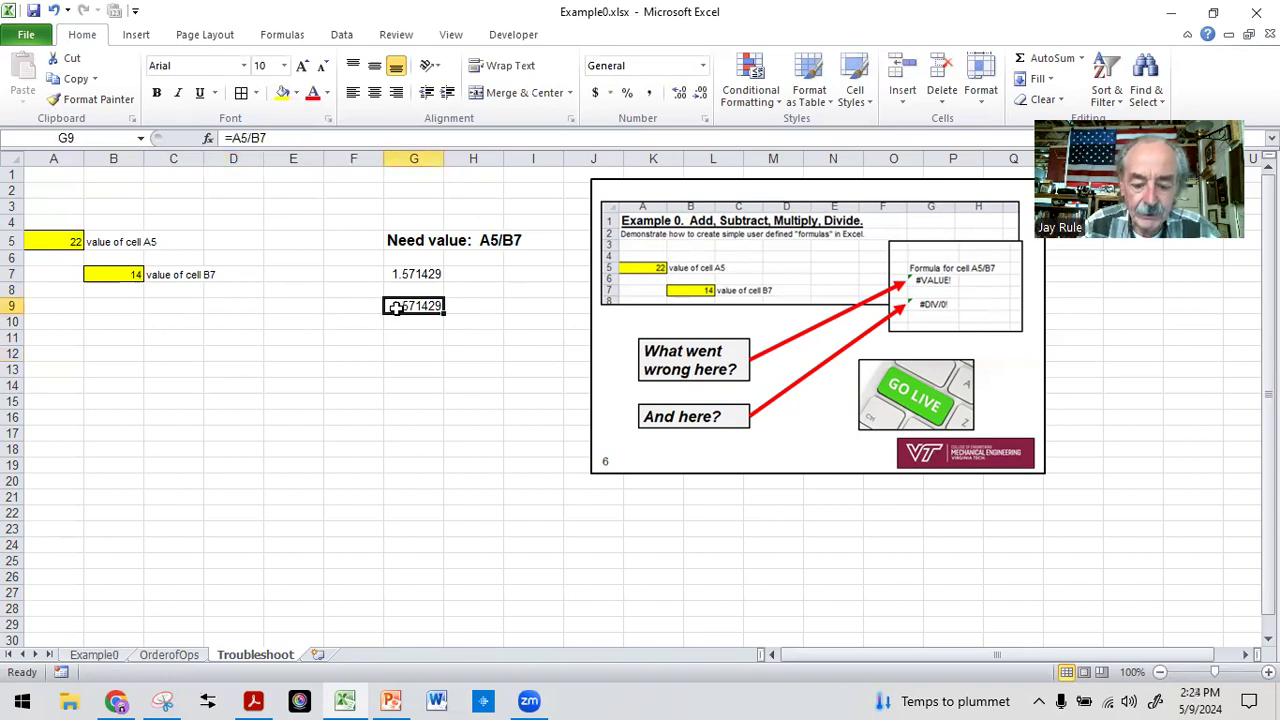
text(=)
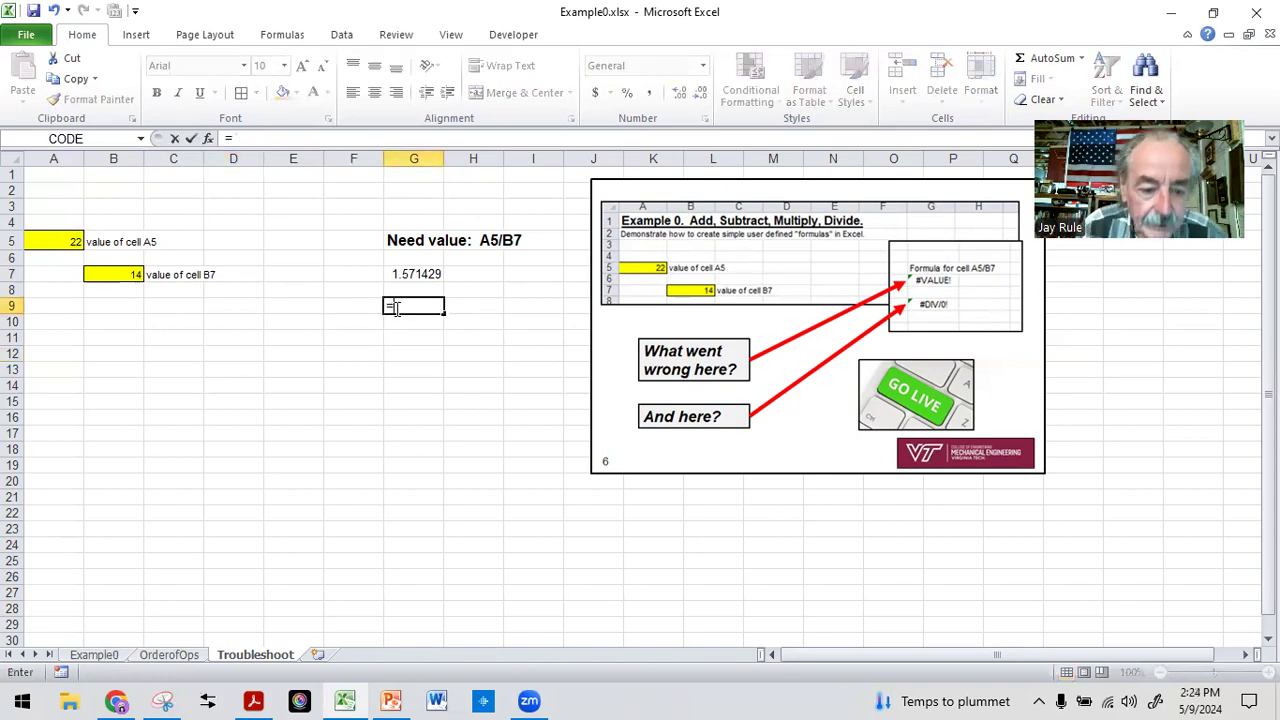
click(50, 241)
text(/)
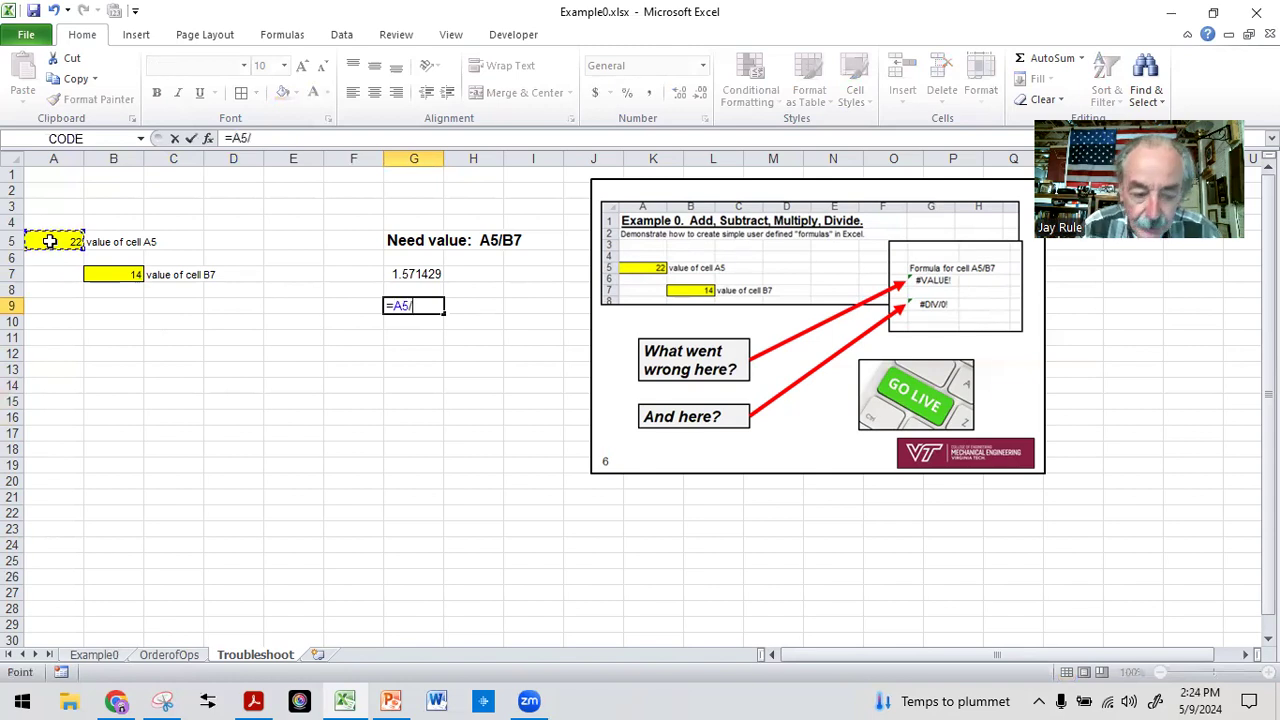
click(93, 290)
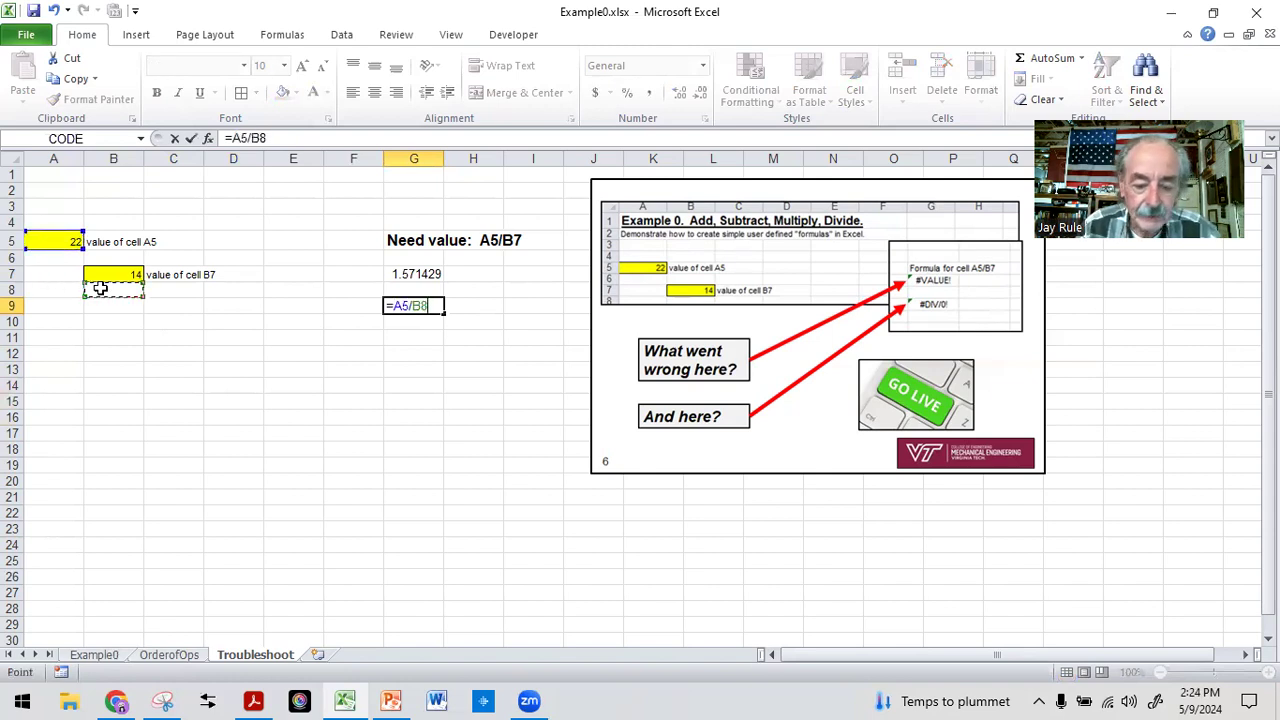
key(Return)
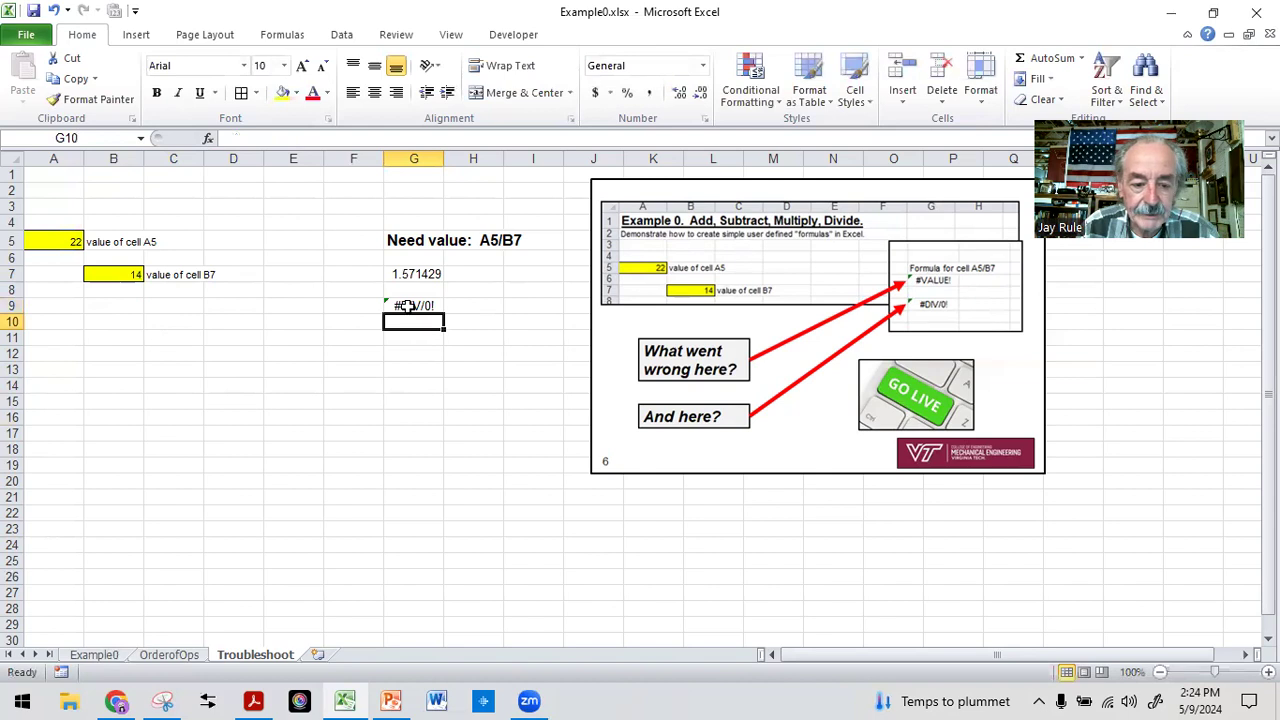
- Edit the row number of the divisor reference in G9 so that the formula reads =A5/B7
click(426, 349)
click(413, 306)
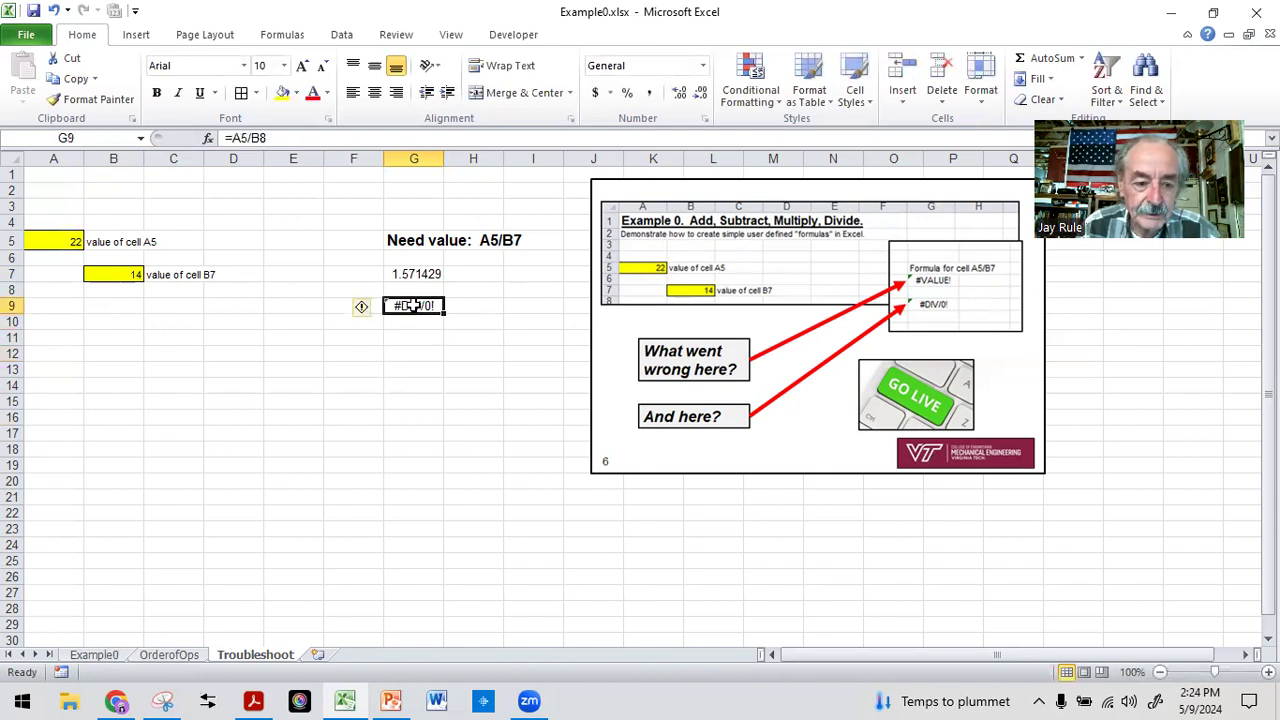
click(285, 137)
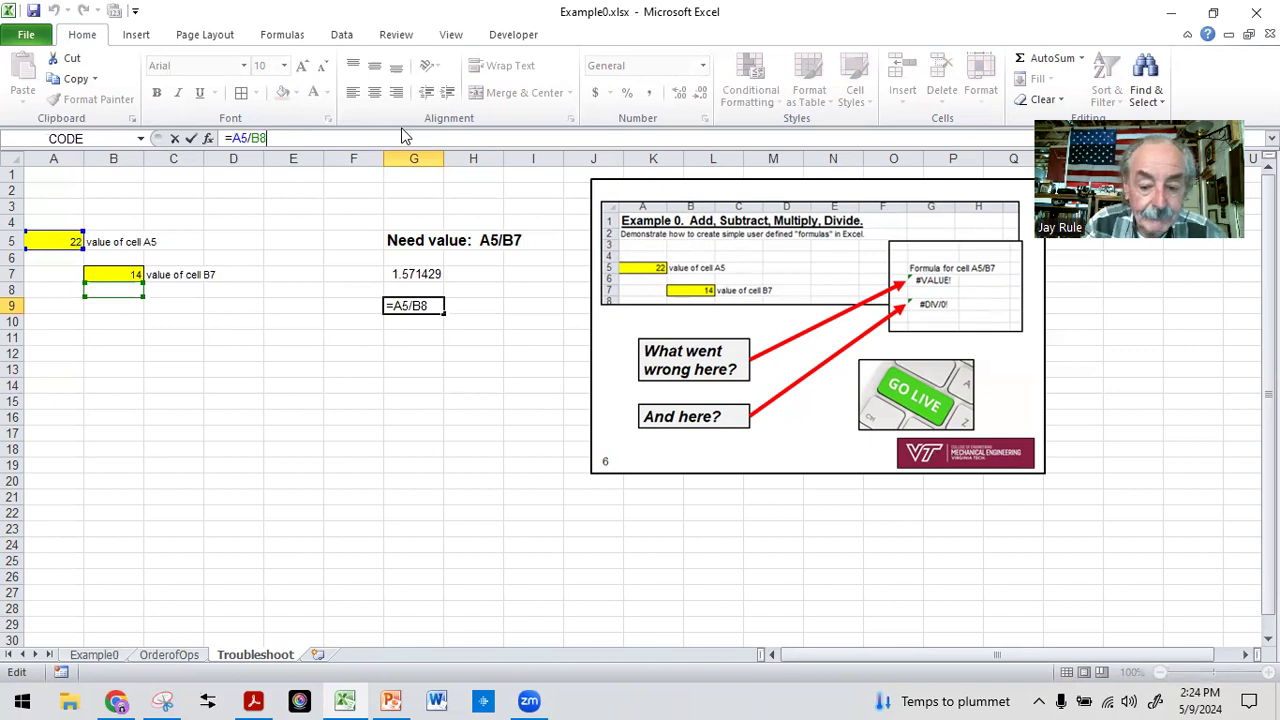
key(BackSpace)
text(7)
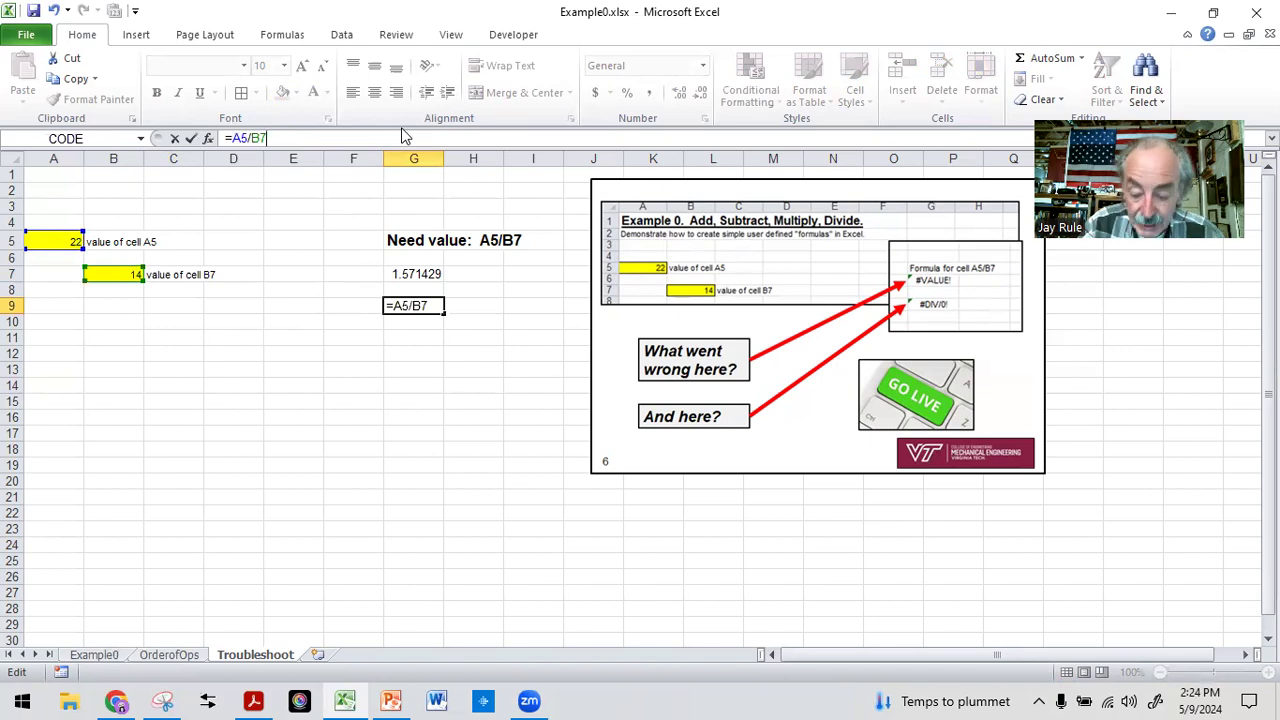
key(Return)
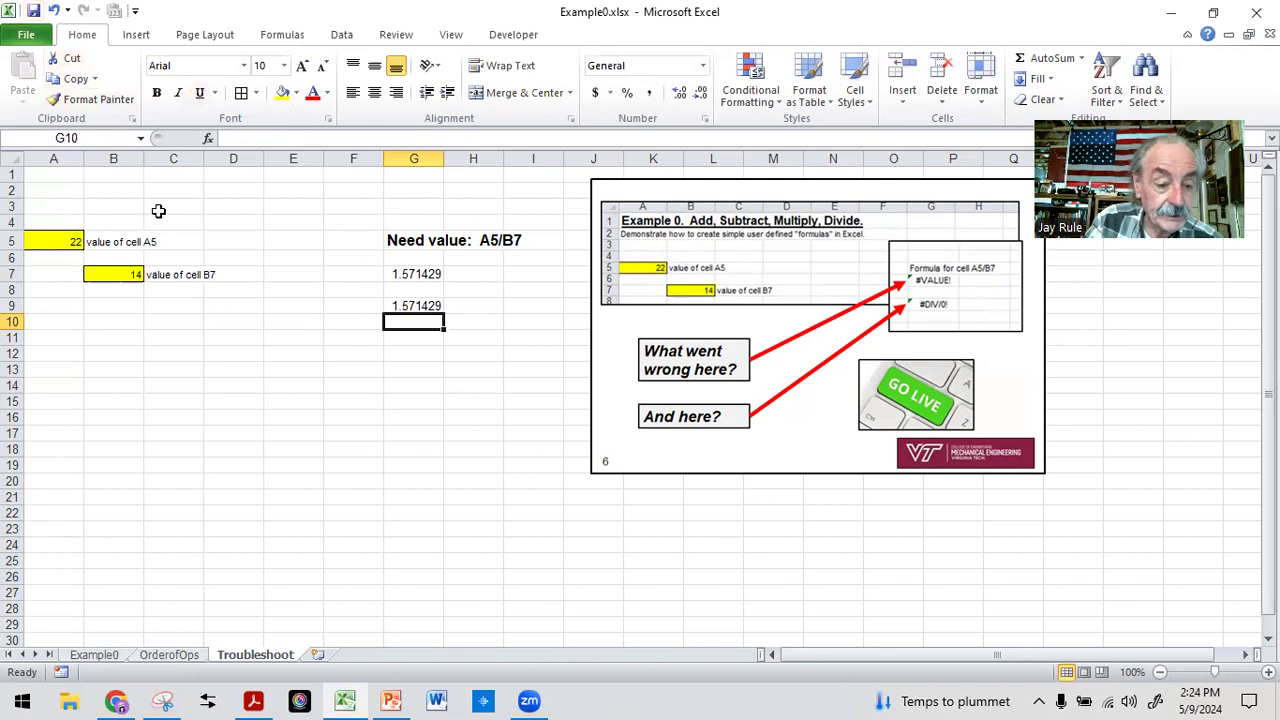
click(164, 308)
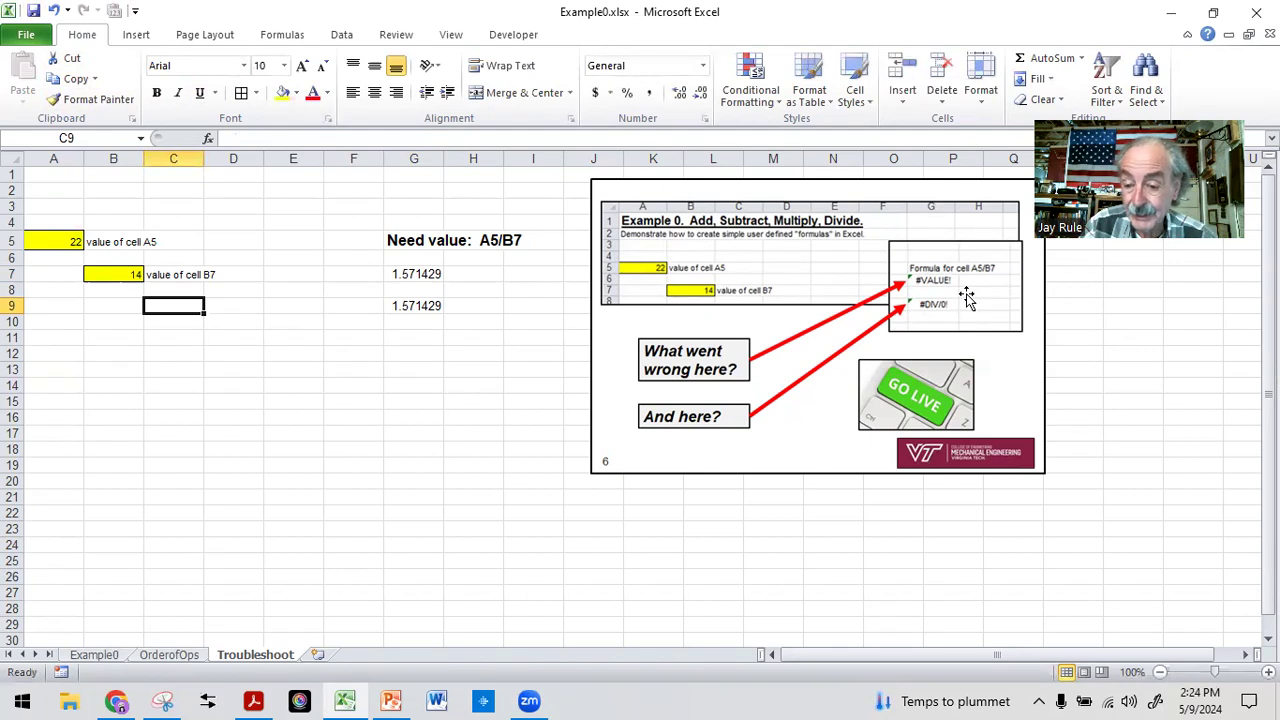
click(414, 306)
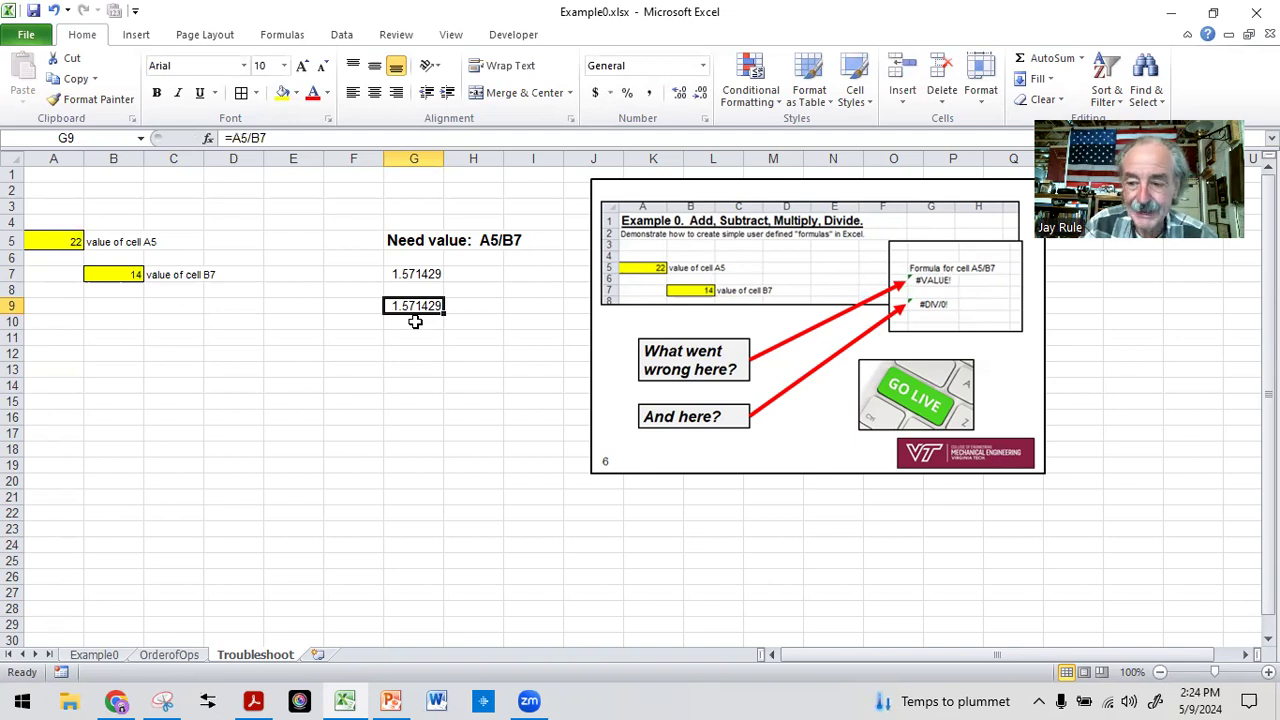
click(415, 321)
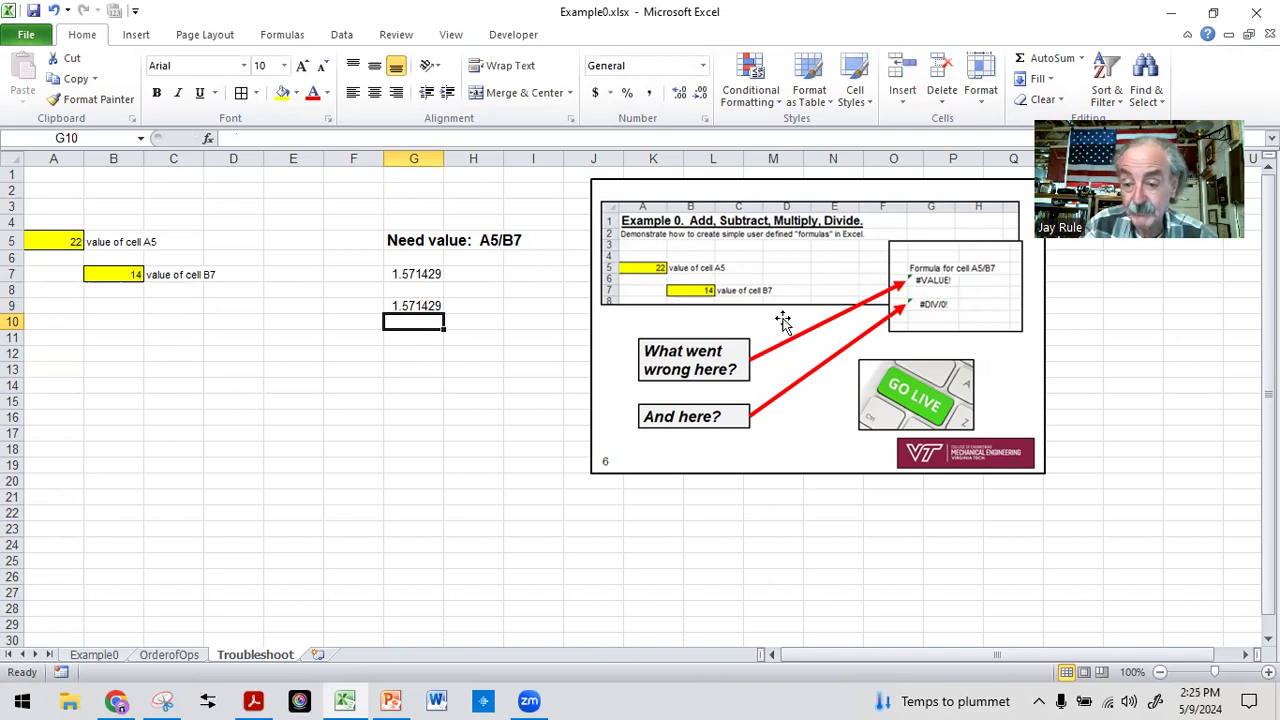
click(360, 385)
click(58, 385)
click(55, 352)
click(60, 336)
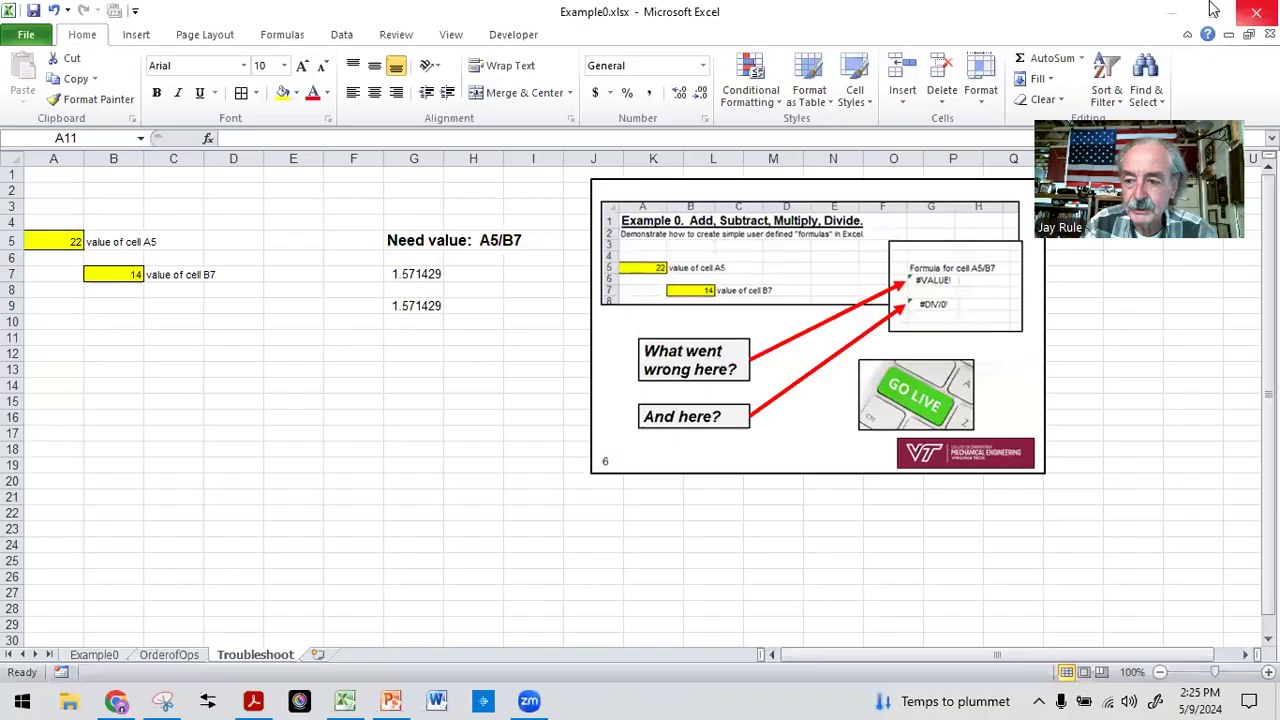
- Switch to the Excel025AddSubtractMultDiv.pptx presentation in PowerPoint, start the slide show from the current slide and advance to slide 5
click(1170, 14)
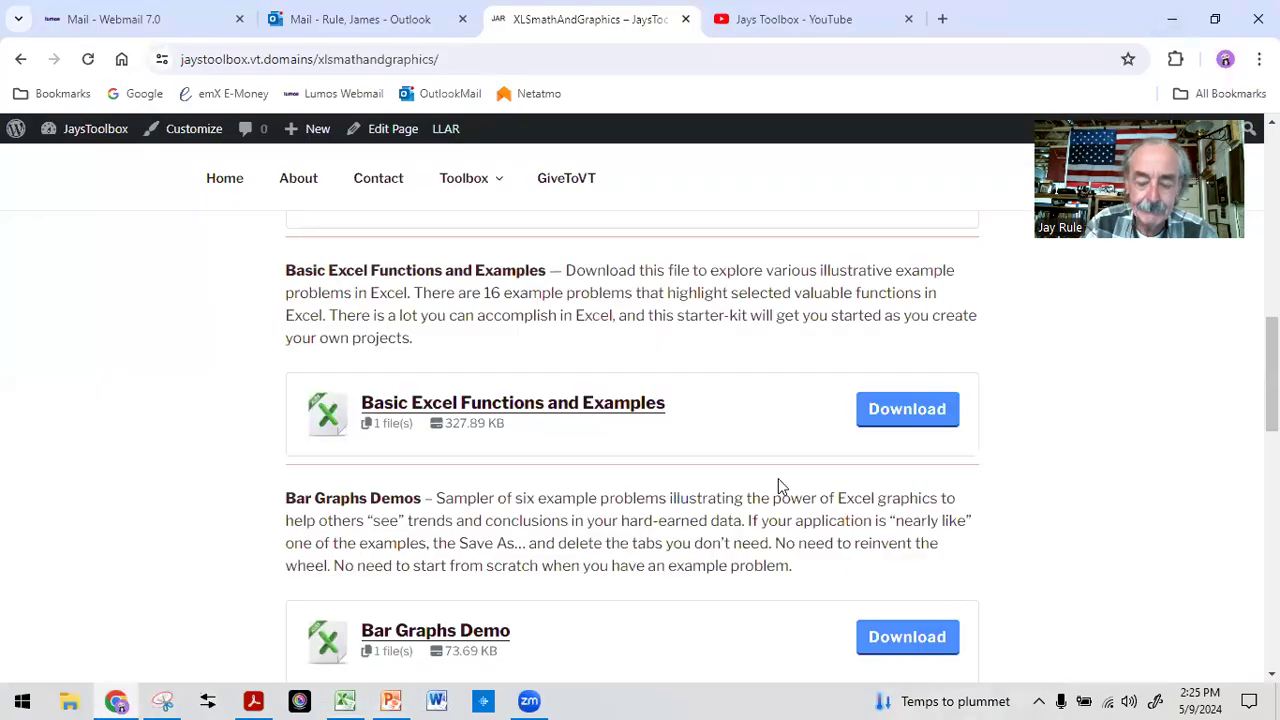
click(390, 700)
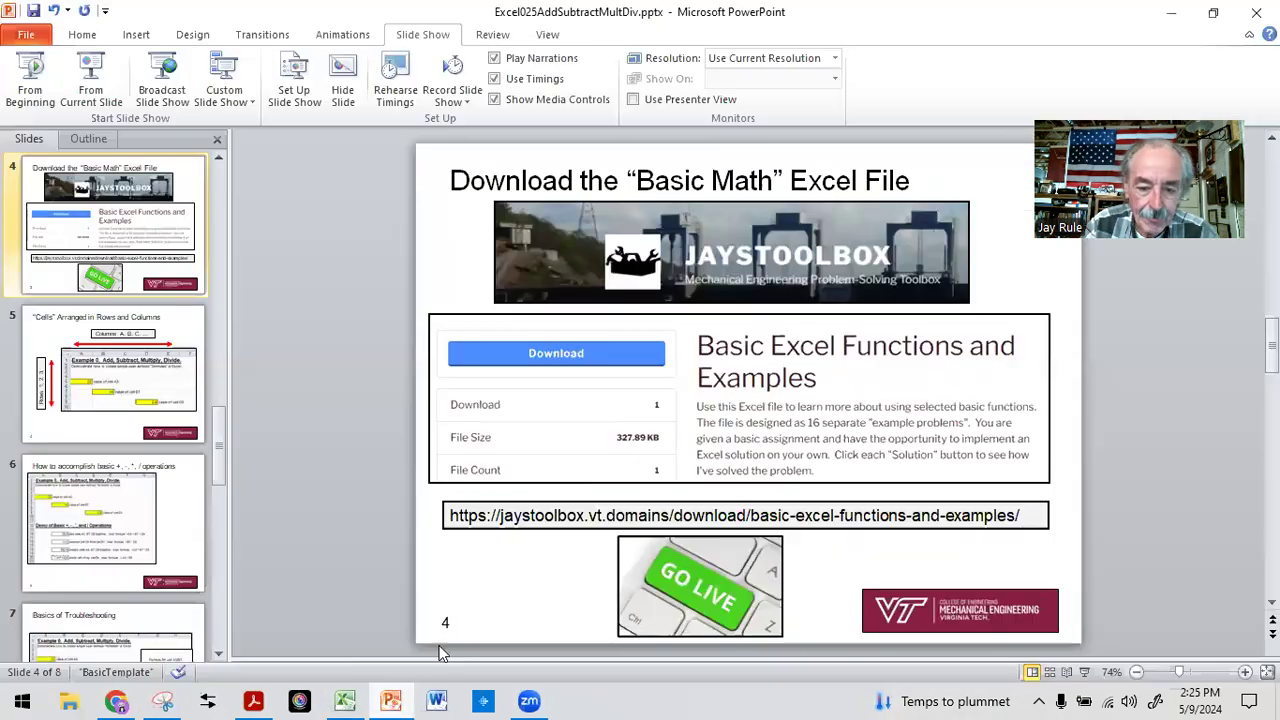
click(90, 68)
click(156, 136)
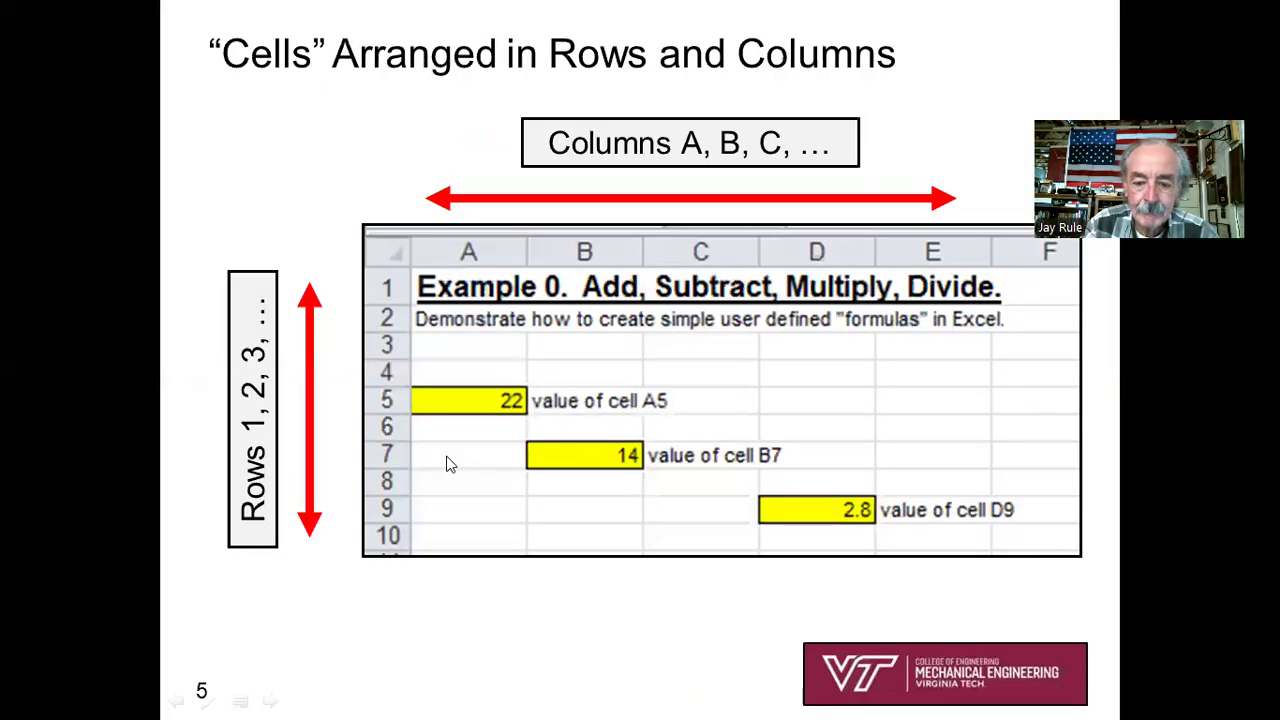